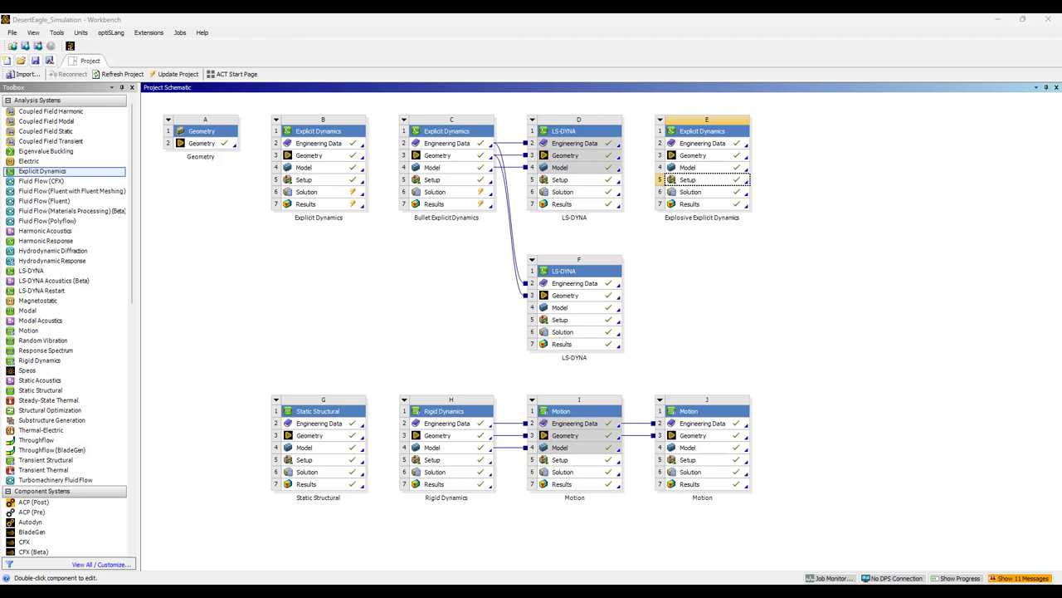
# Browse the GrabCAD Desert eagle page and its exploded magazine image, then return to Workbench
pyautogui.hotkey('alt', 'Tab')
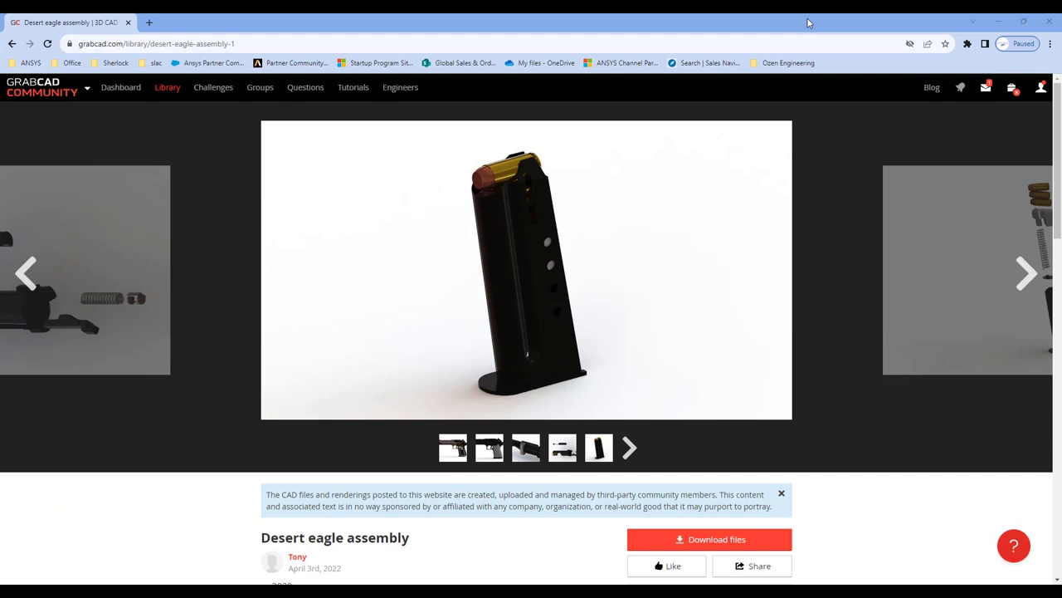
pyautogui.scroll(-2, 377, 365)
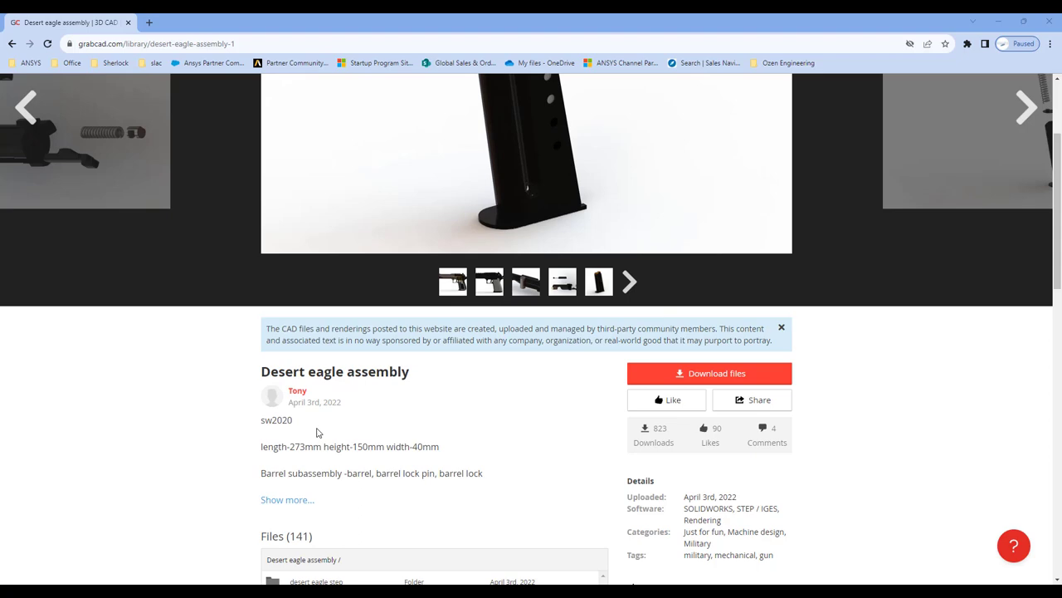
pyautogui.scroll(2, 723, 247)
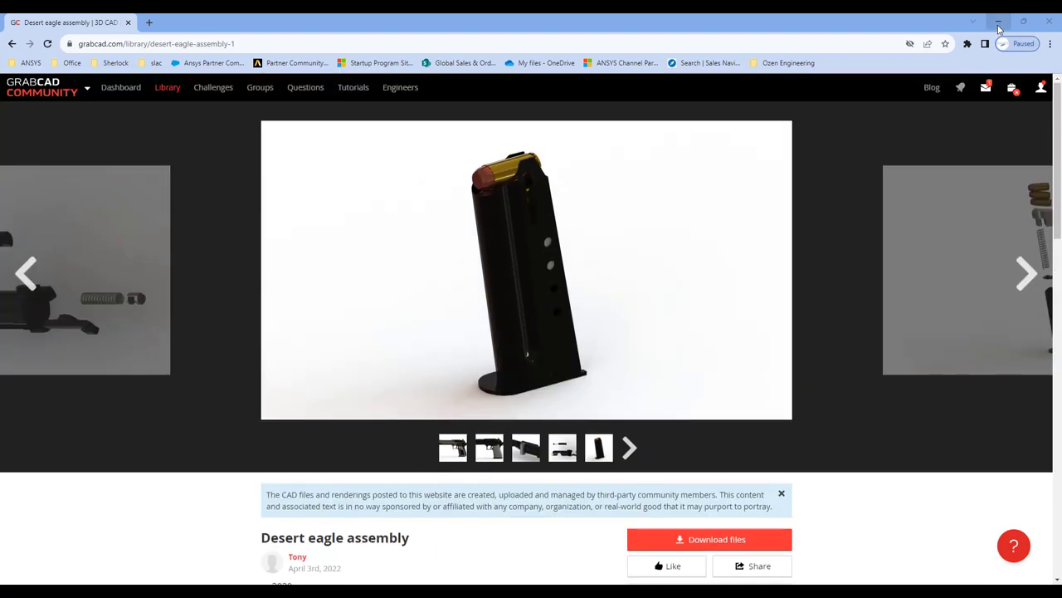
pyautogui.click(1029, 273)
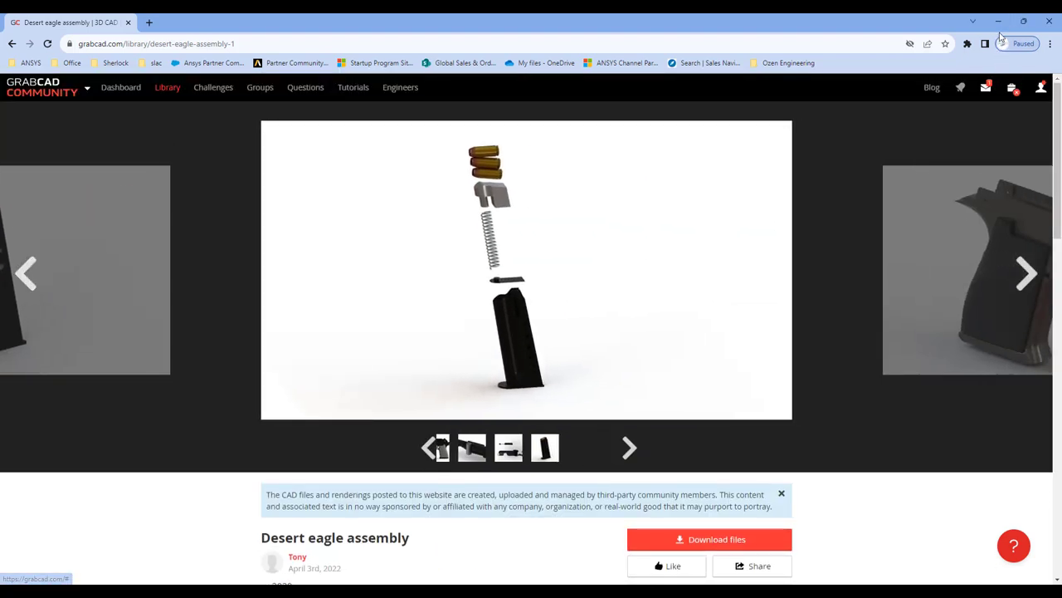
pyautogui.click(1001, 22)
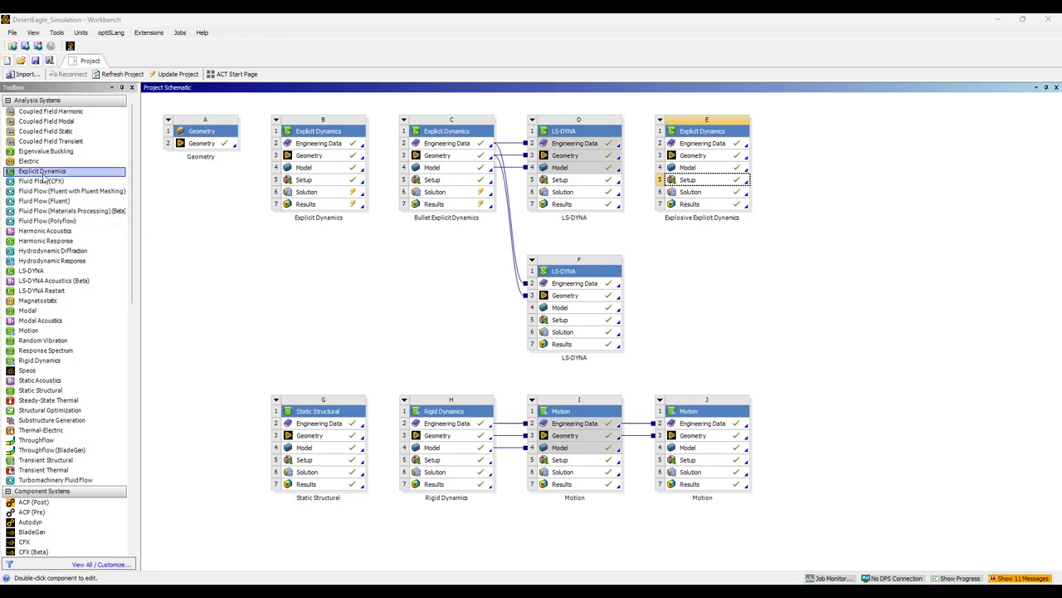
# Add an Explicit Dynamics system linked to system E, review TNT in Engineering Data, and open its model
pyautogui.moveTo(43, 174); pyautogui.dragTo(833, 181)
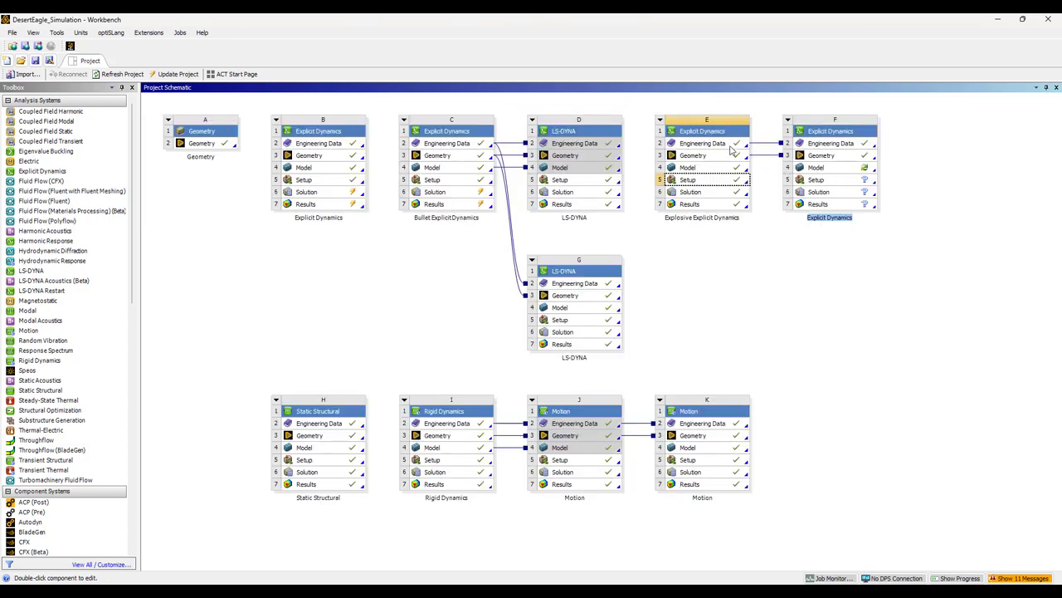
pyautogui.doubleClick(731, 145)
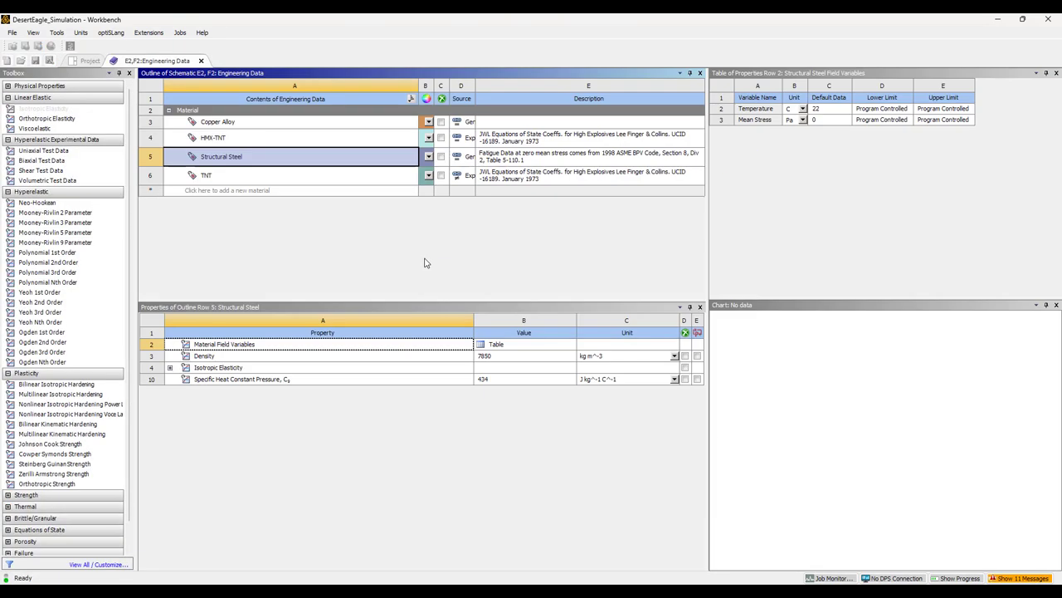
pyautogui.click(249, 190)
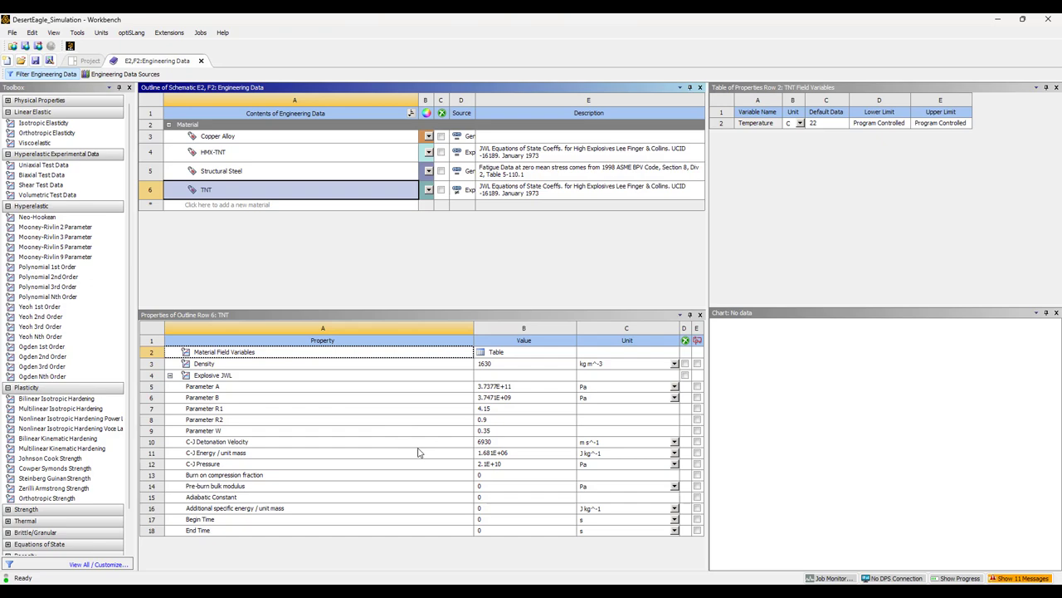
pyautogui.click(202, 62)
pyautogui.doubleClick(855, 169)
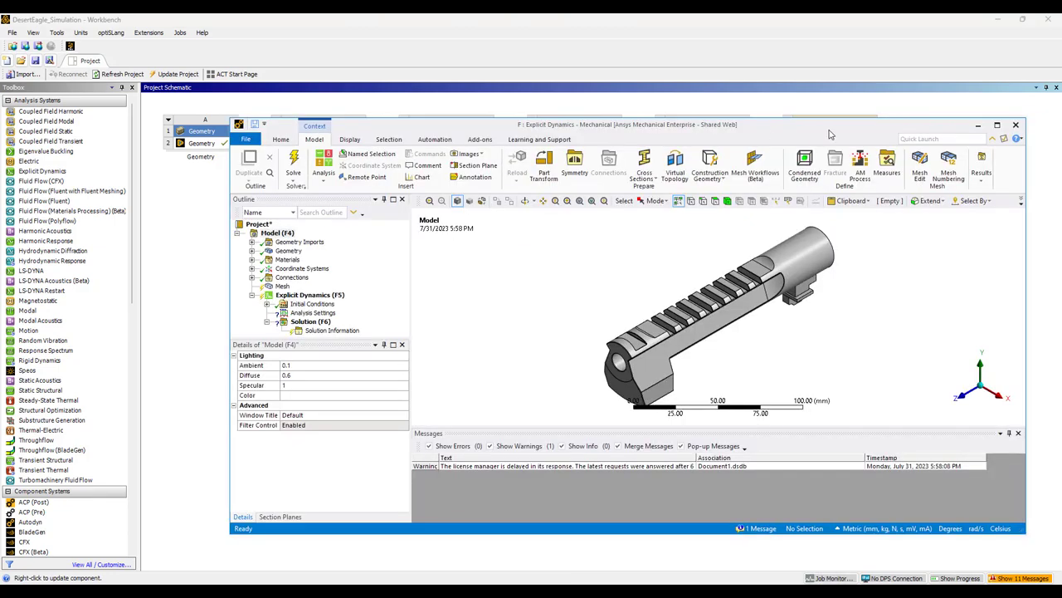
# Maximize Mechanical and orient the barrel to side-on and end-on views
pyautogui.click(1000, 126)
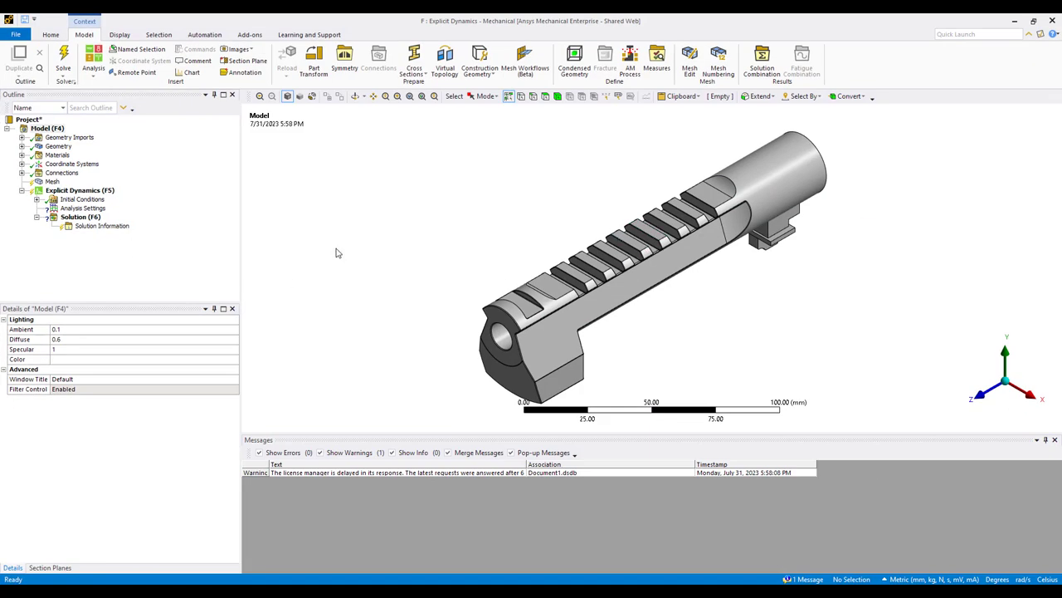
pyautogui.moveTo(481, 259); pyautogui.dragTo(747, 241, button='middle')
pyautogui.click(1027, 386)
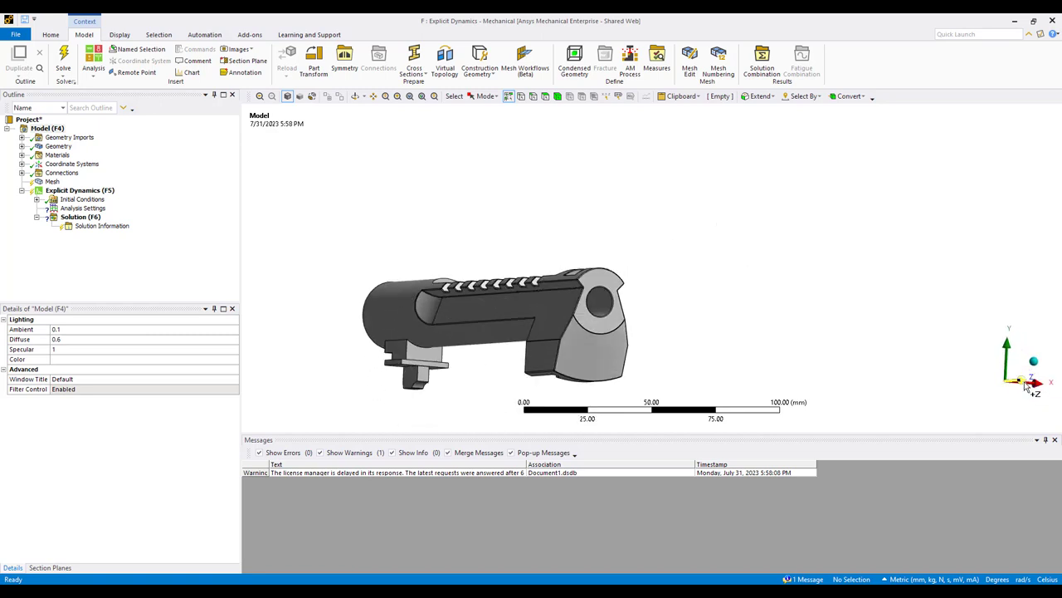
pyautogui.click(1027, 385)
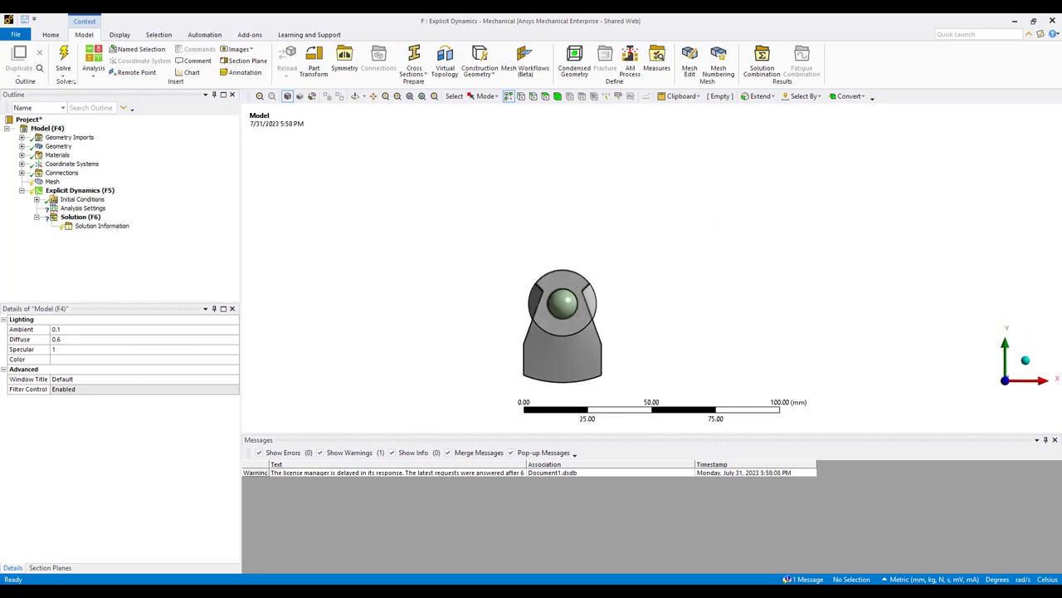
# Cut the barrel with Section Plane1 through the bore to see the bullet, then switch it off
pyautogui.click(50, 567)
pyautogui.click(18, 322)
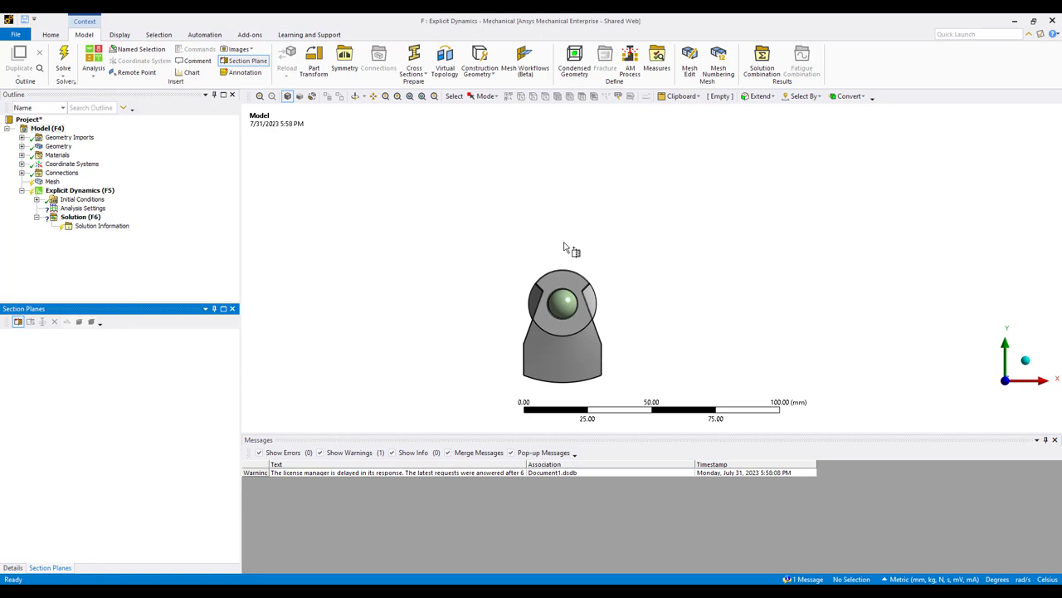
pyautogui.moveTo(563, 237); pyautogui.dragTo(566, 390)
pyautogui.moveTo(565, 391); pyautogui.dragTo(614, 278, button='middle')
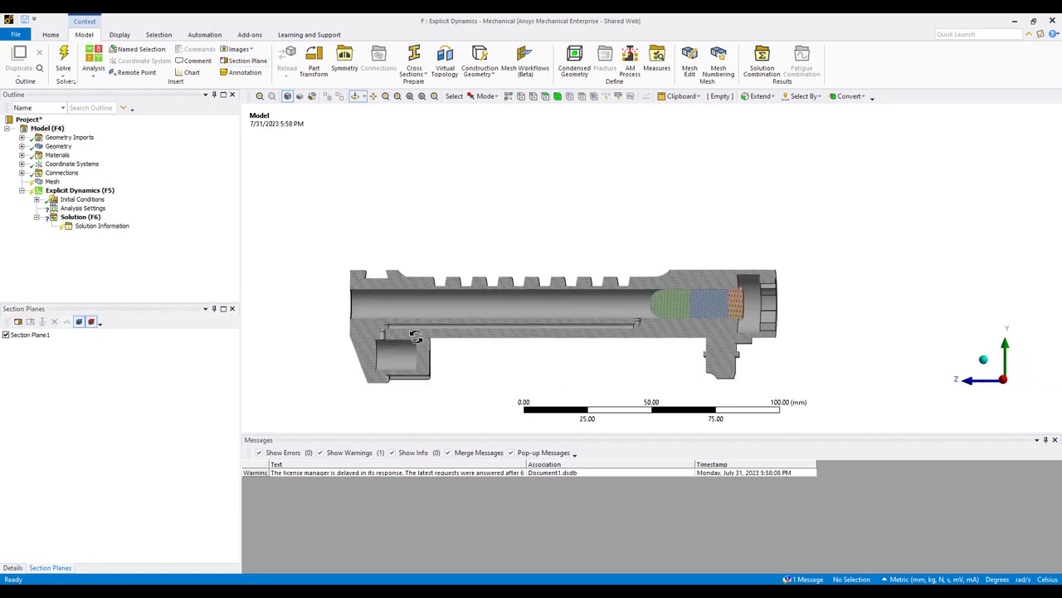
pyautogui.scroll(4, 727, 343)
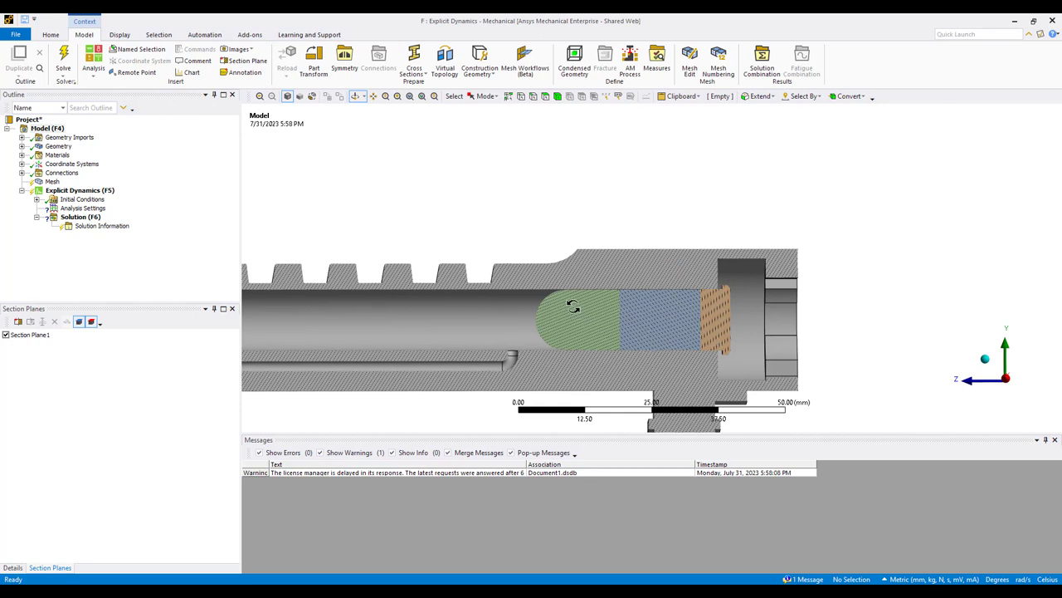
pyautogui.click(6, 335)
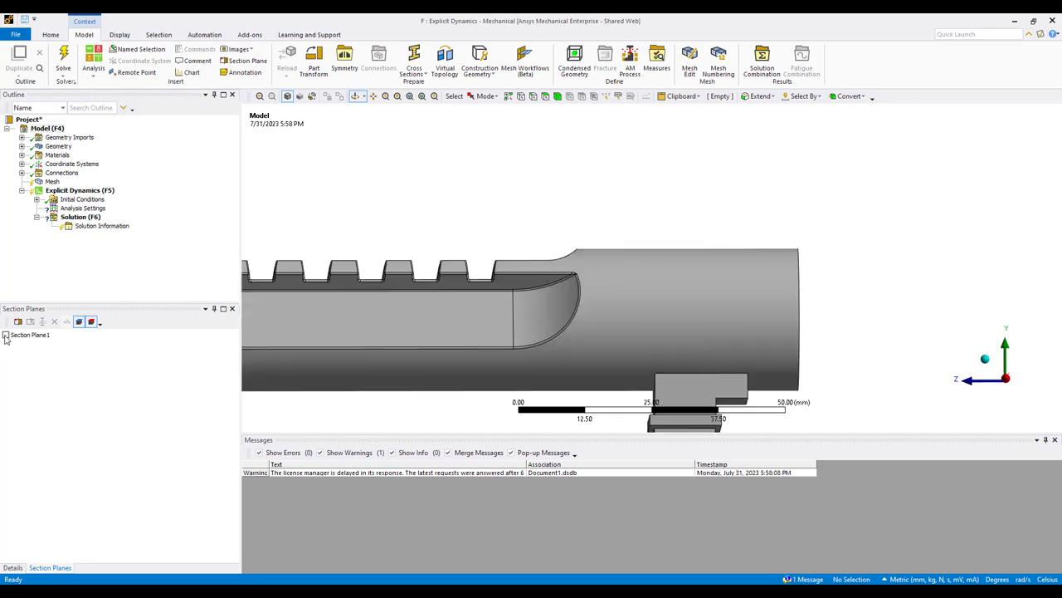
# Assign Copper Alloy to the bullet-12\Bullet and Case1 bodies
pyautogui.click(22, 146)
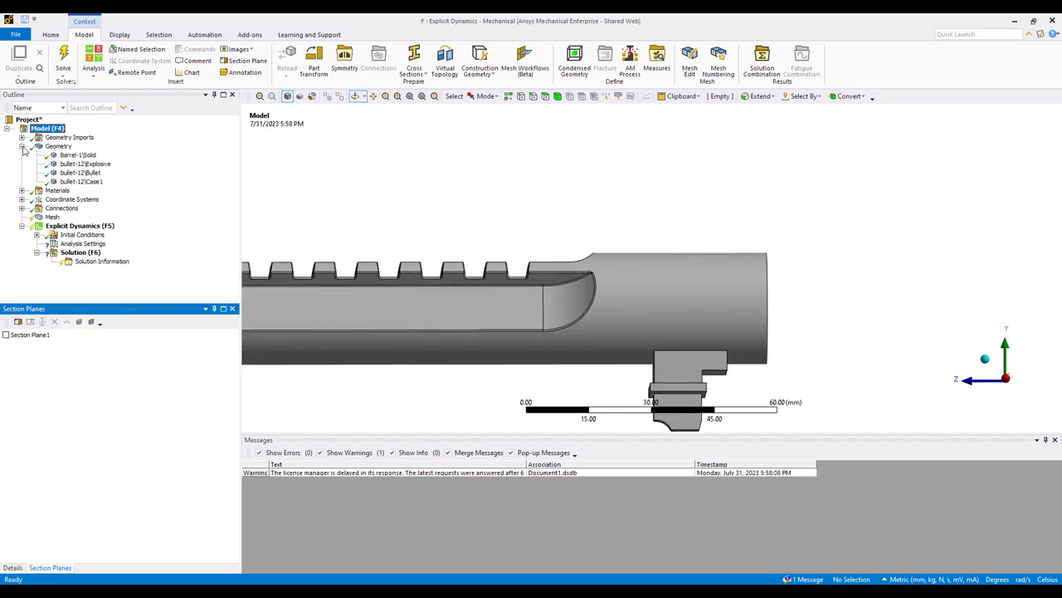
pyautogui.click(78, 155)
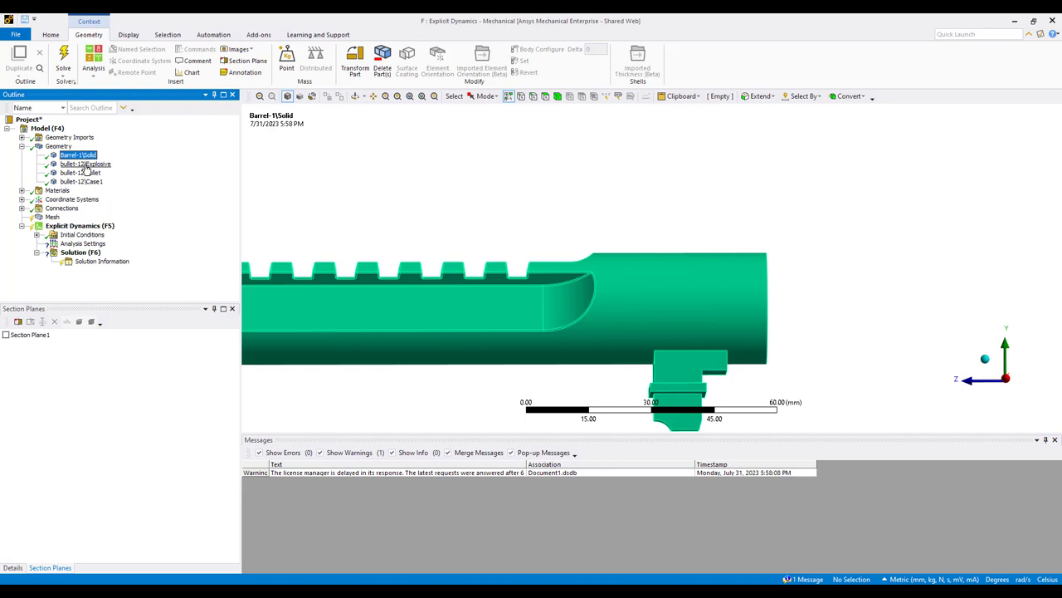
pyautogui.click(85, 164)
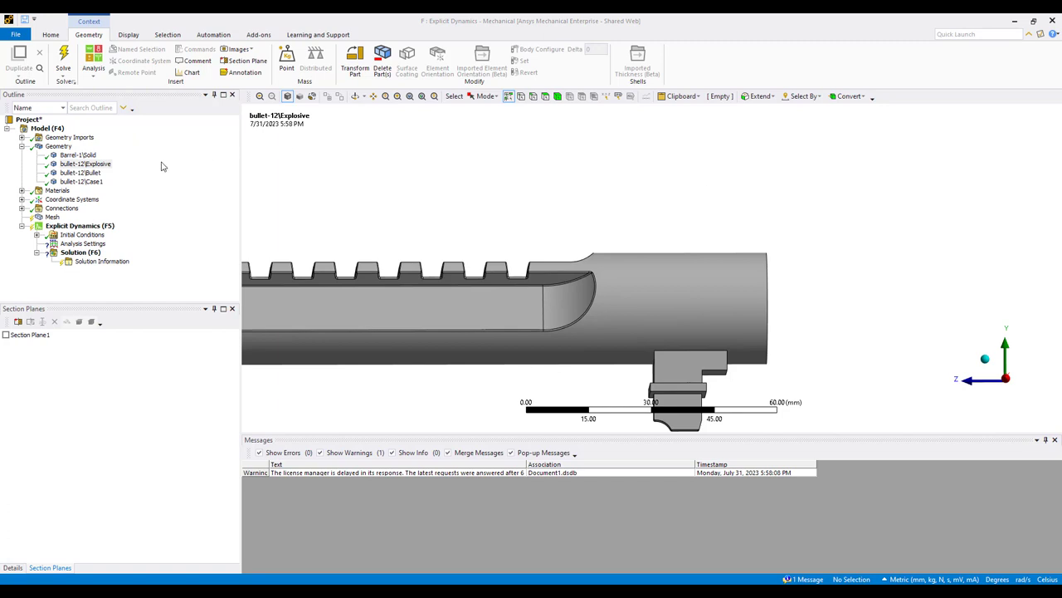
pyautogui.click(94, 173)
pyautogui.keyDown('ctrl'); pyautogui.click(92, 182); pyautogui.keyUp('ctrl')
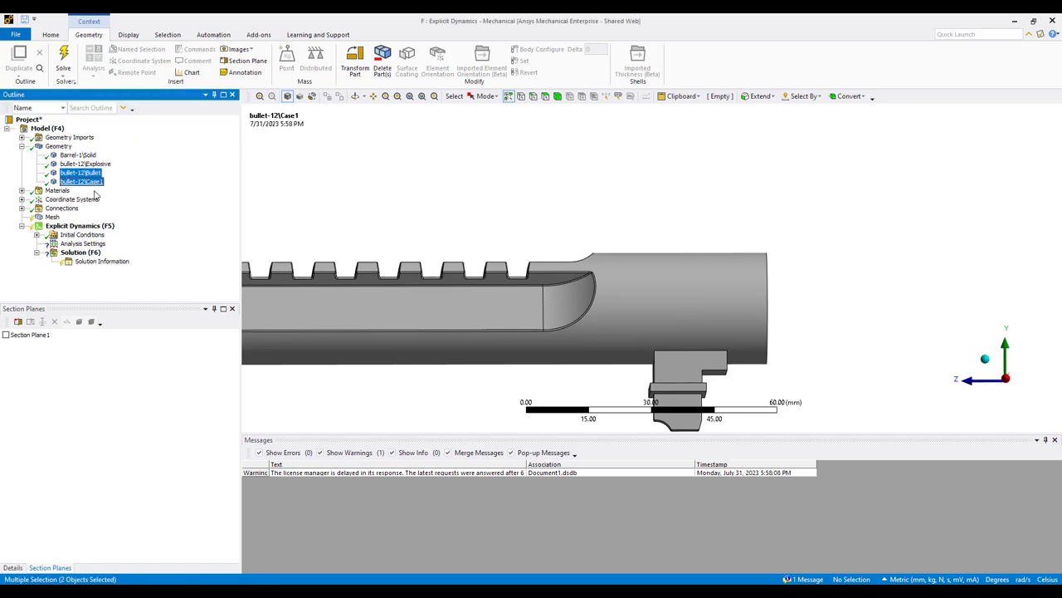
pyautogui.click(13, 568)
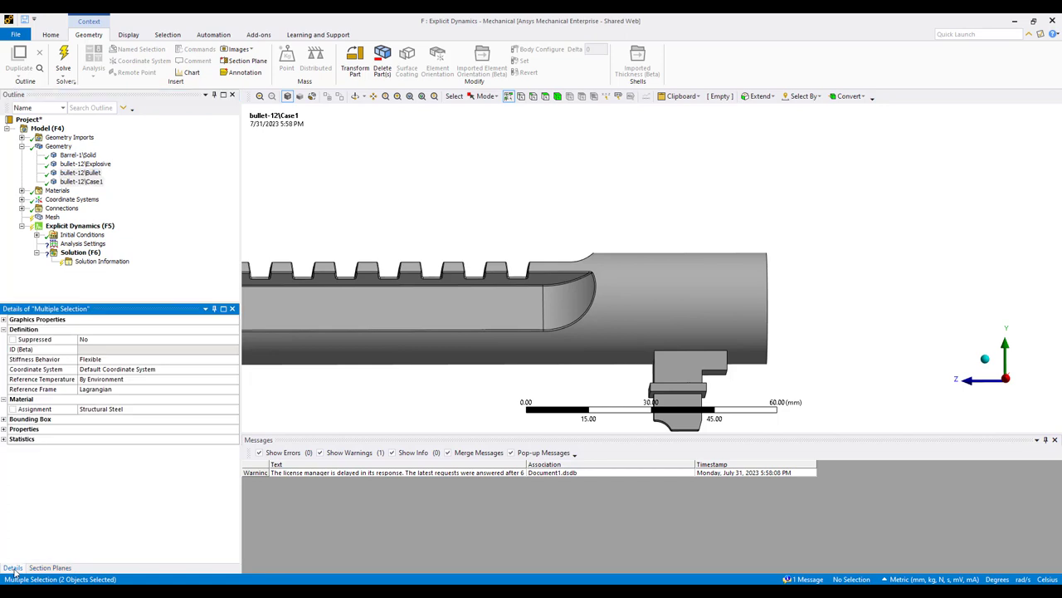
pyautogui.click(206, 409)
pyautogui.click(235, 410)
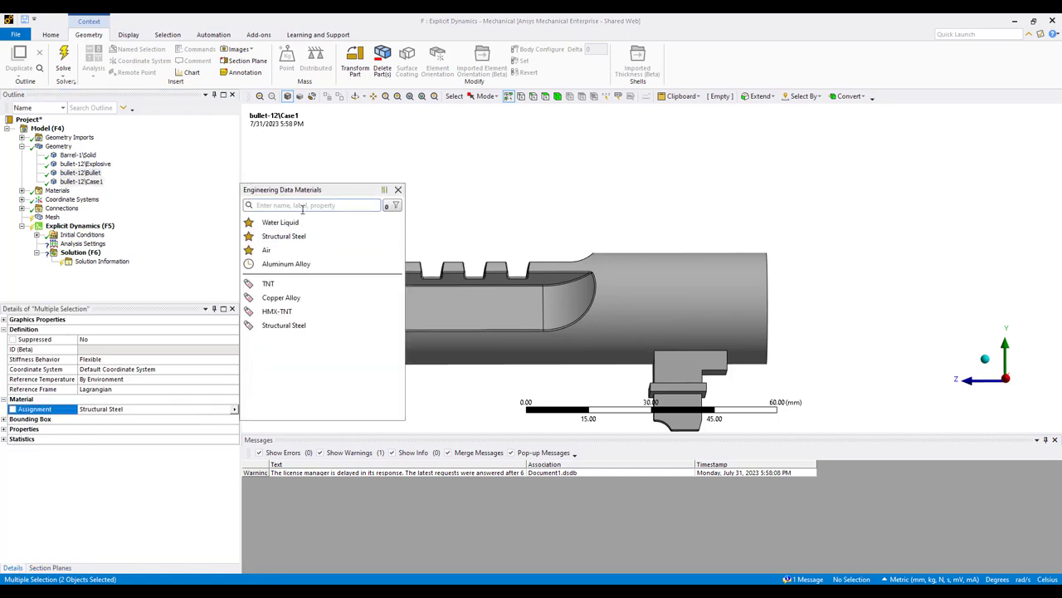
pyautogui.click(281, 297)
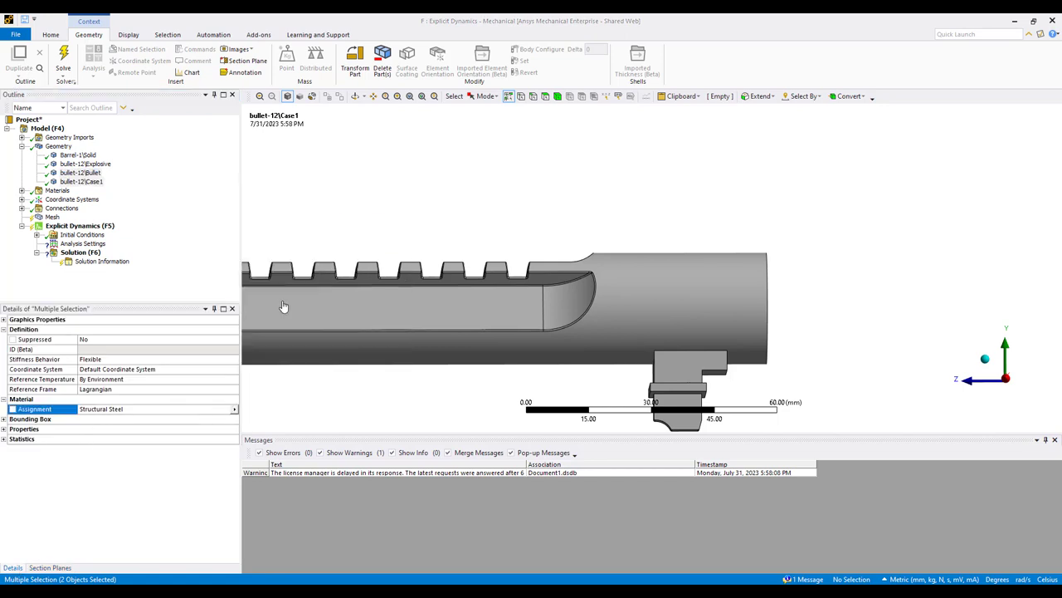
# Assign TNT to the bullet-12\Explosive body, leaving the barrel as Structural Steel
pyautogui.click(85, 165)
pyautogui.click(212, 411)
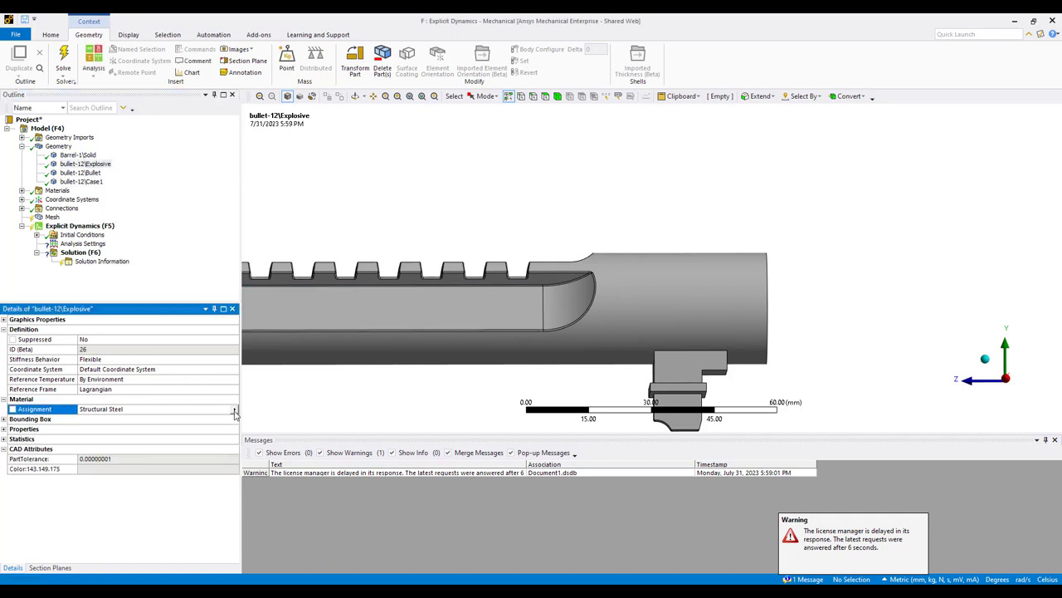
pyautogui.click(234, 410)
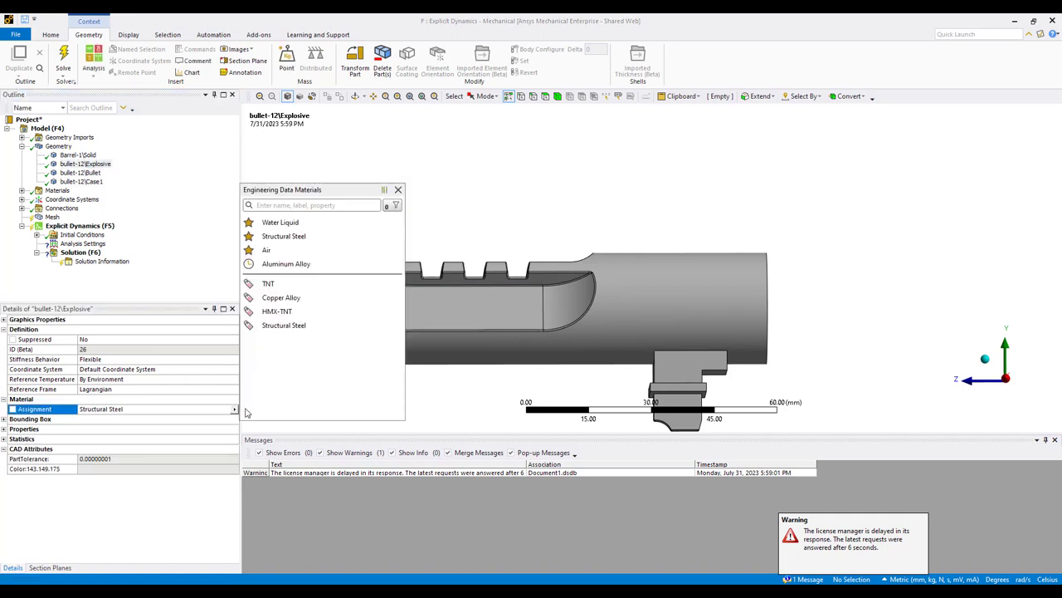
pyautogui.click(277, 287)
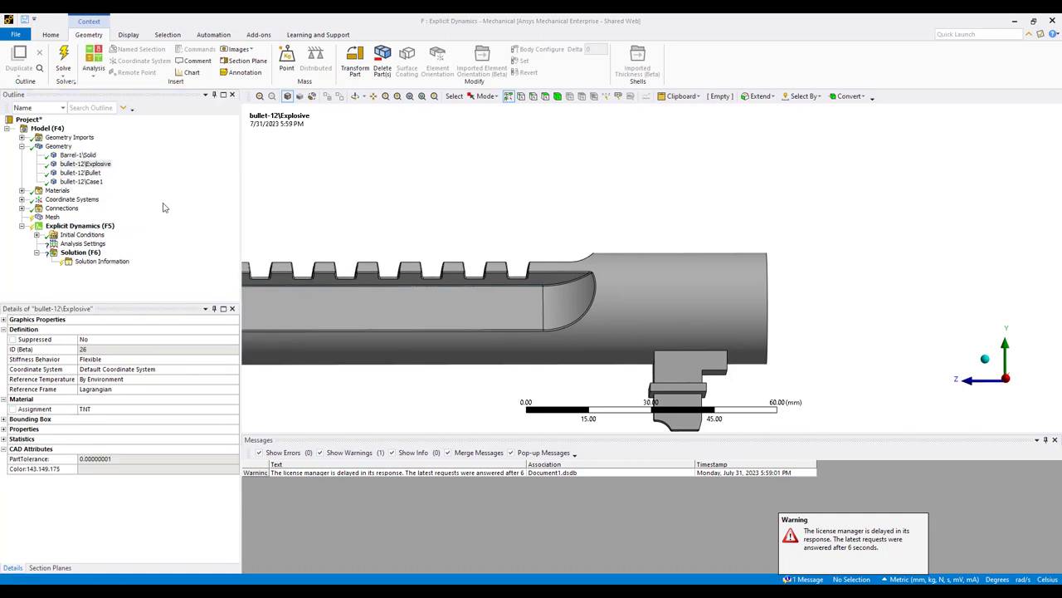
pyautogui.click(77, 155)
pyautogui.keyDown('ctrl'); pyautogui.moveTo(434, 237); pyautogui.dragTo(681, 202, button='middle'); pyautogui.keyUp('ctrl')
pyautogui.scroll(-3, 683, 208)
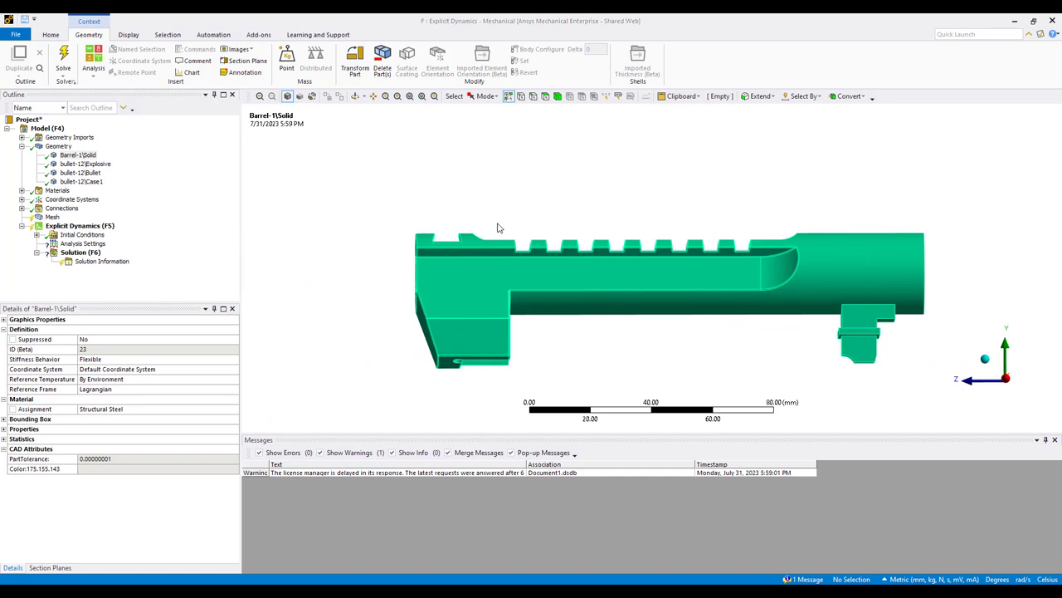
# Rename all contact regions based on their definitions
pyautogui.click(22, 207)
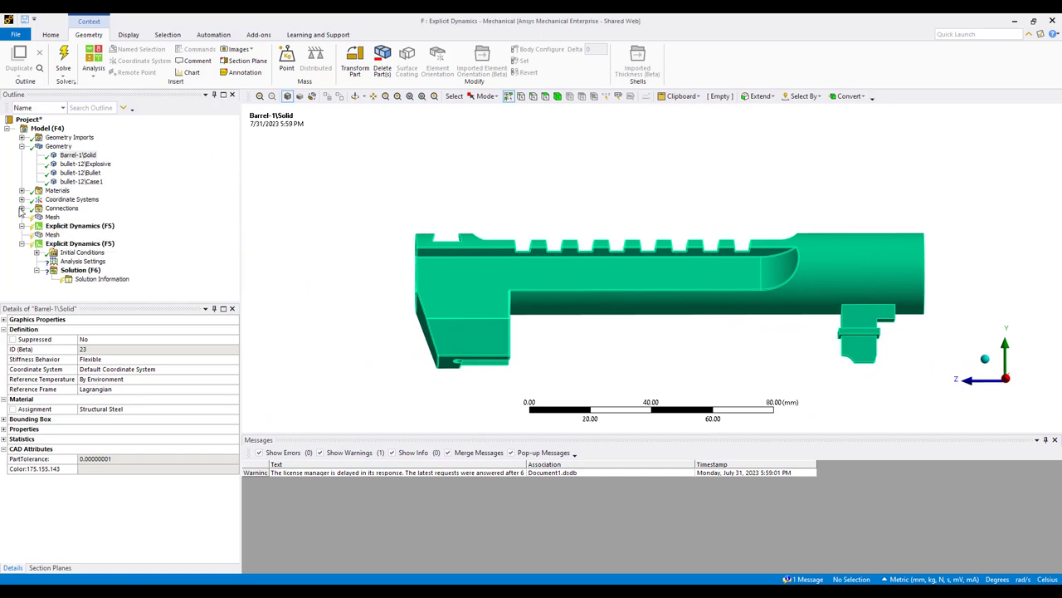
pyautogui.click(83, 226)
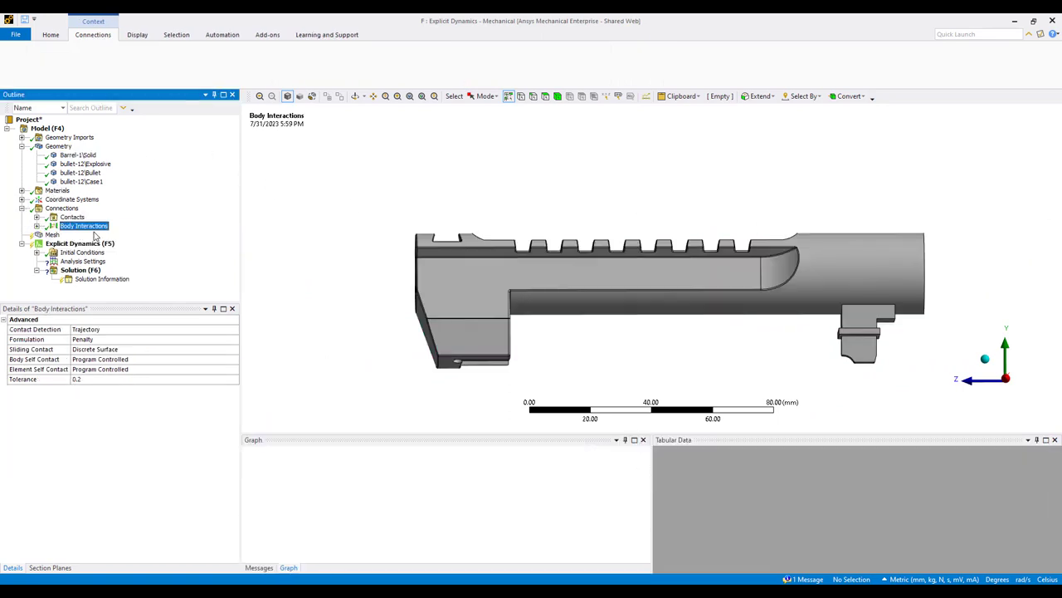
pyautogui.click(37, 217)
pyautogui.click(93, 228)
pyautogui.rightClick(73, 217)
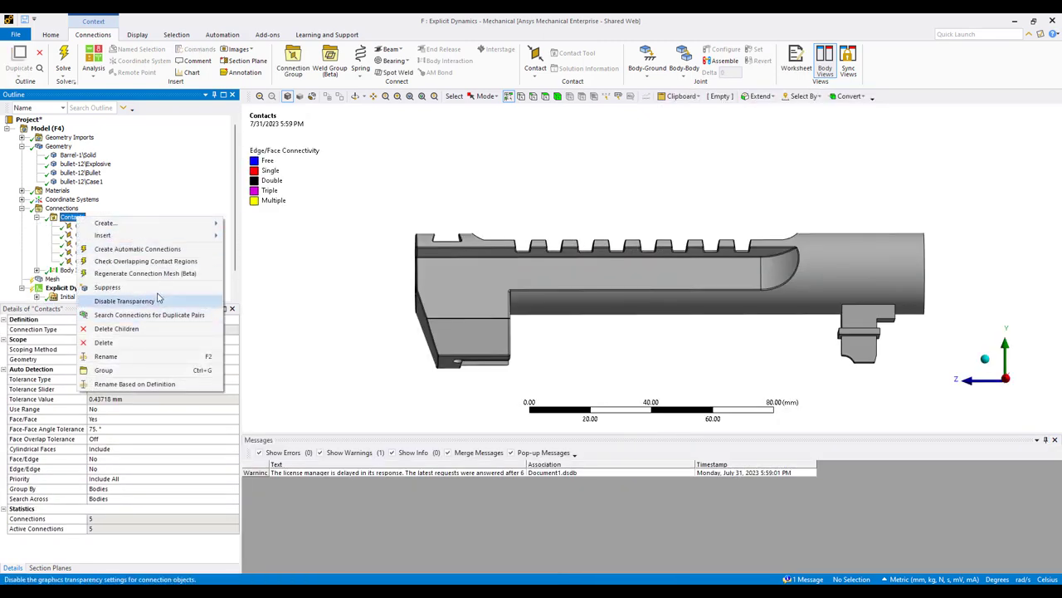
pyautogui.click(133, 384)
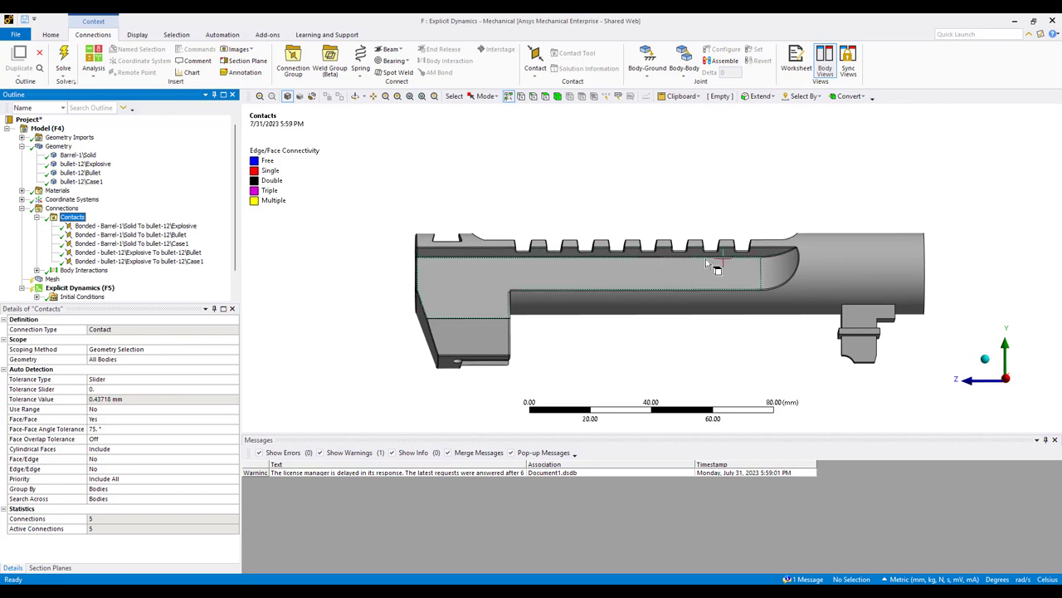
# Inspect the barrel-to-Case1 contact faces and enter 0. as its maximum offset
pyautogui.moveTo(706, 258); pyautogui.dragTo(803, 274, button='middle')
pyautogui.click(804, 274)
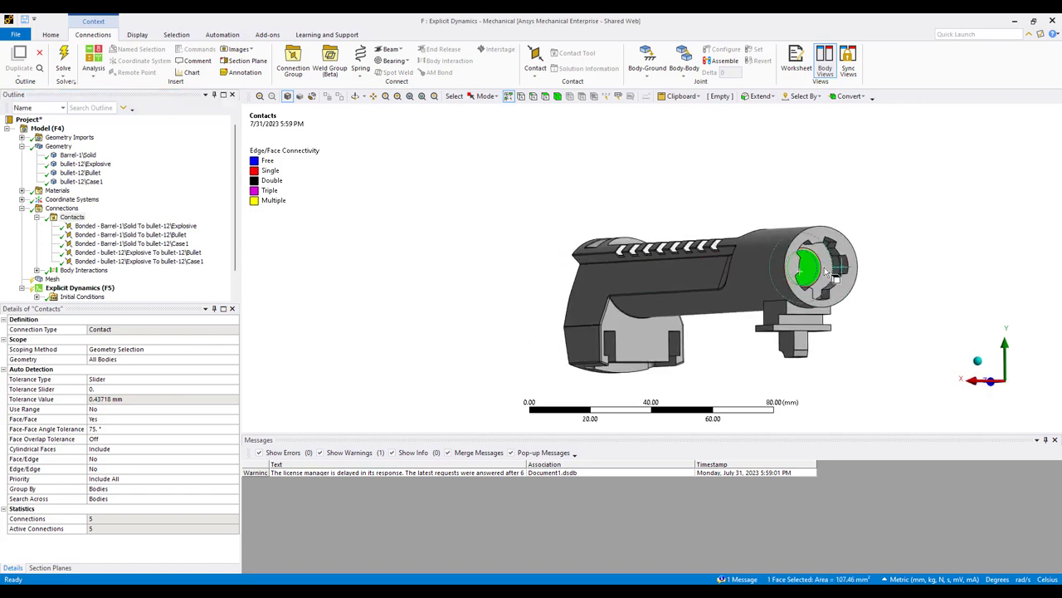
pyautogui.keyDown('ctrl'); pyautogui.click(826, 272); pyautogui.keyUp('ctrl')
pyautogui.moveTo(826, 272); pyautogui.dragTo(496, 239, button='middle')
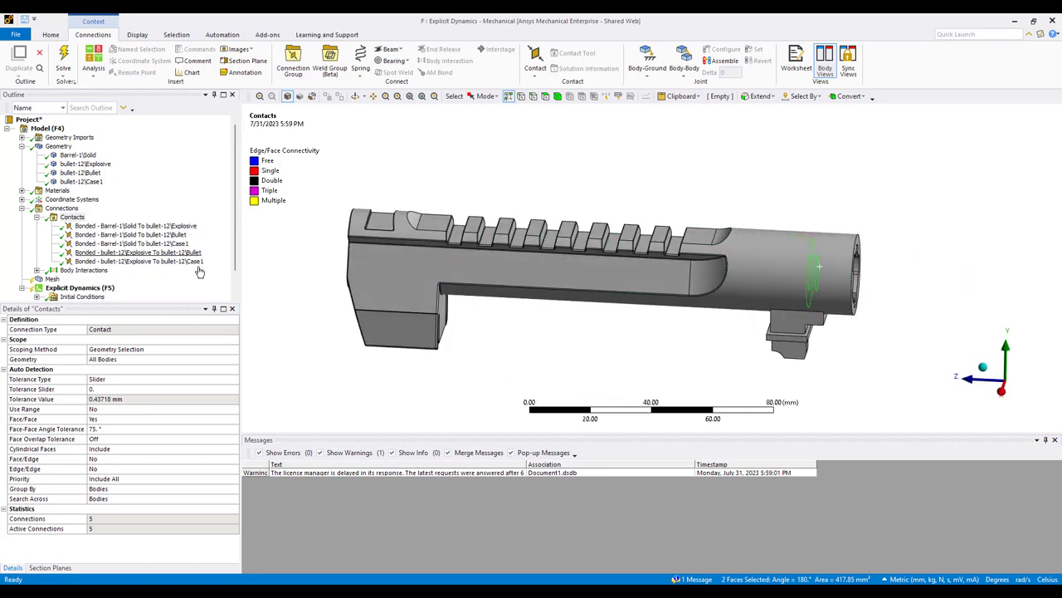
pyautogui.click(168, 243)
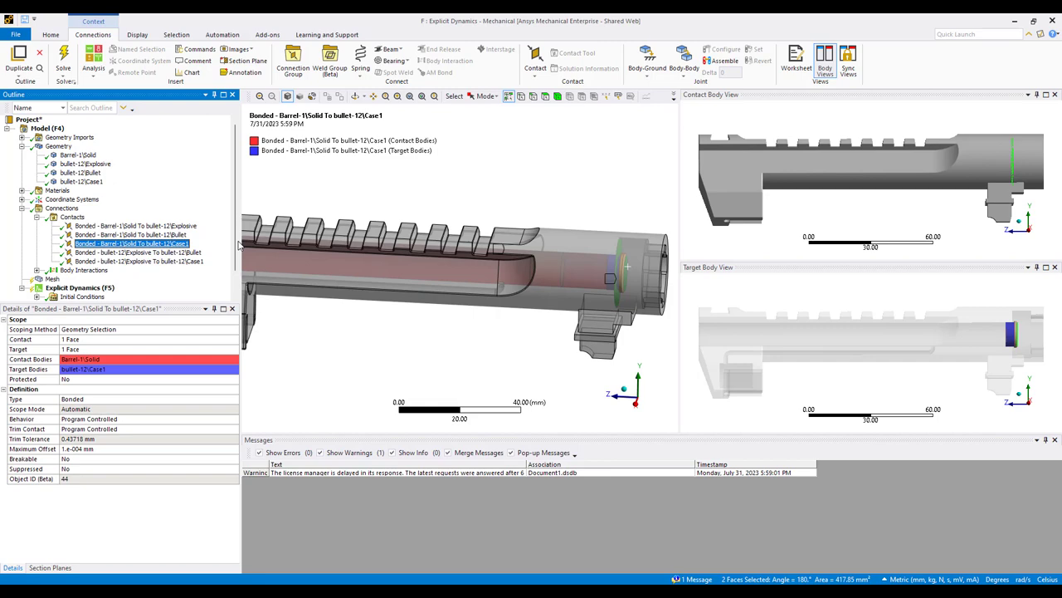
pyautogui.click(509, 360)
pyautogui.moveTo(545, 356); pyautogui.dragTo(415, 324, button='middle')
pyautogui.scroll(5, 530, 330)
pyautogui.scroll(-2, 415, 325)
pyautogui.click(110, 449)
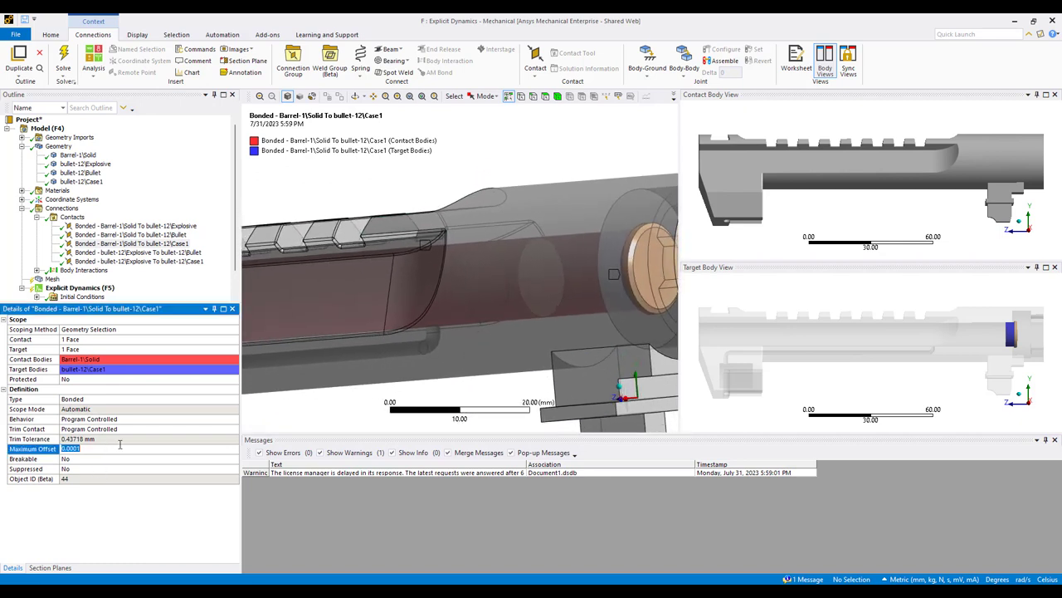
pyautogui.write('0.')
# Suppress the barrel-to-Explosive, barrel-to-Bullet, Explosive-to-Bullet and Explosive-to-Case1 contacts; begin editing mesh element size
pyautogui.click(146, 225)
pyautogui.keyDown('ctrl'); pyautogui.click(137, 235); pyautogui.keyUp('ctrl')
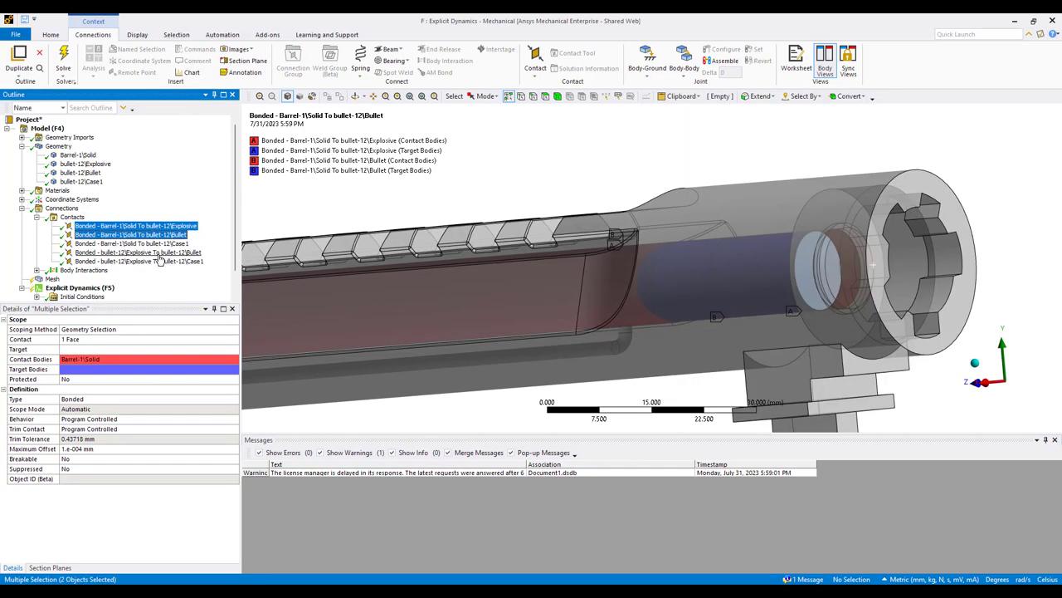
pyautogui.keyDown('ctrl'); pyautogui.click(151, 252); pyautogui.keyUp('ctrl')
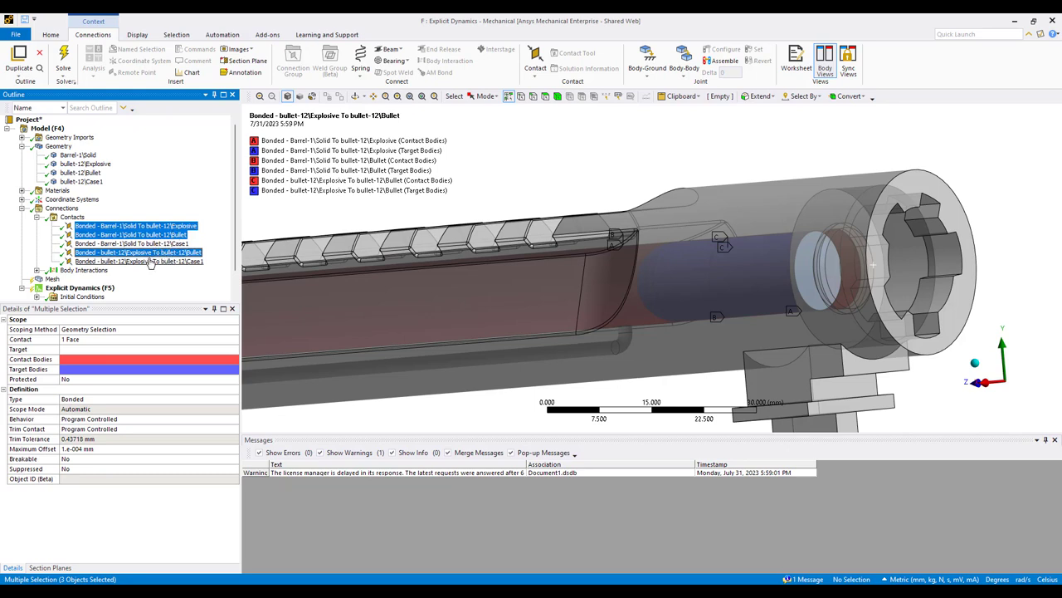
pyautogui.keyDown('ctrl'); pyautogui.click(151, 262); pyautogui.keyUp('ctrl')
pyautogui.rightClick(151, 261)
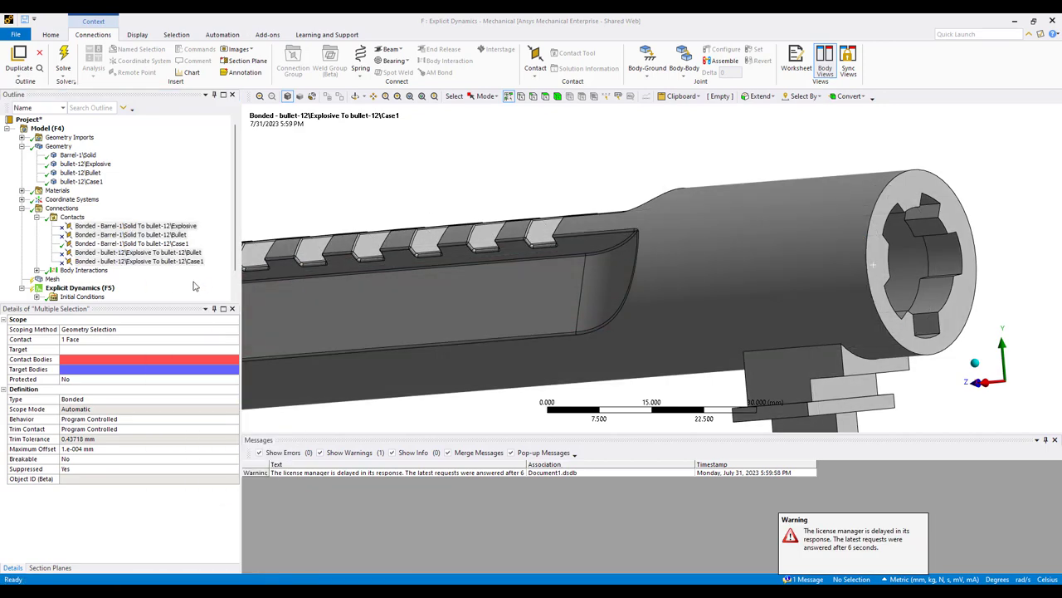
pyautogui.moveTo(754, 280); pyautogui.dragTo(581, 274, button='middle')
pyautogui.scroll(-3, 746, 279)
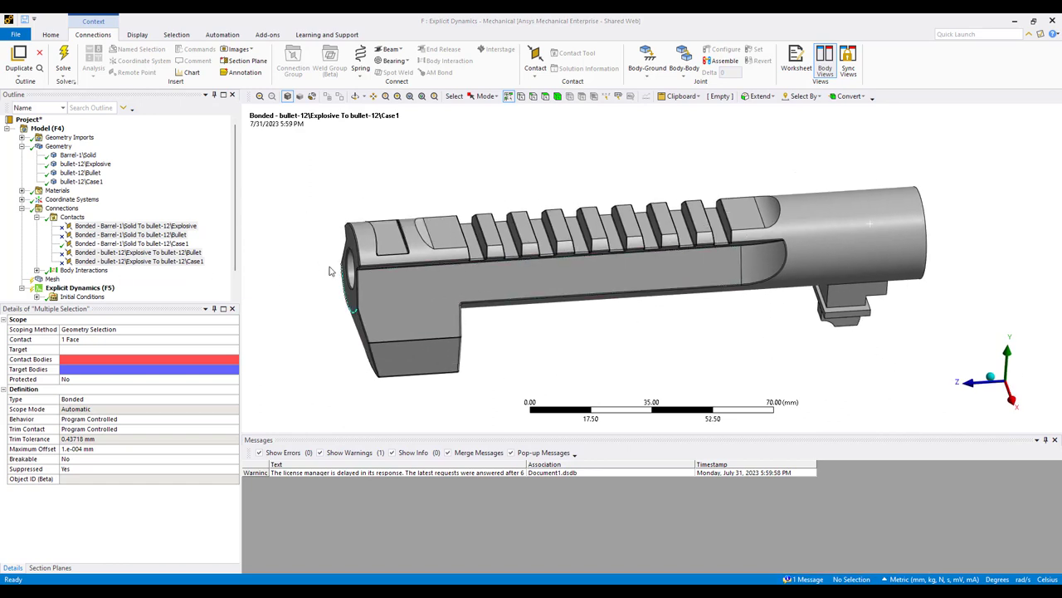
pyautogui.click(53, 279)
pyautogui.click(141, 369)
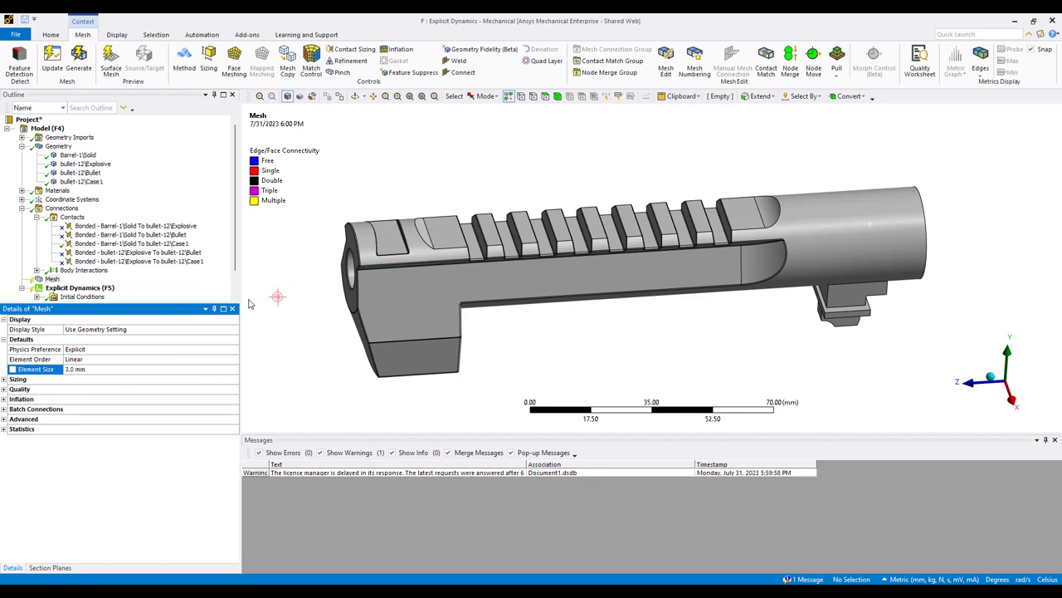
# Generate the 3.0 mm tetrahedral mesh and review its element-quality warnings
pyautogui.rightClick(52, 279)
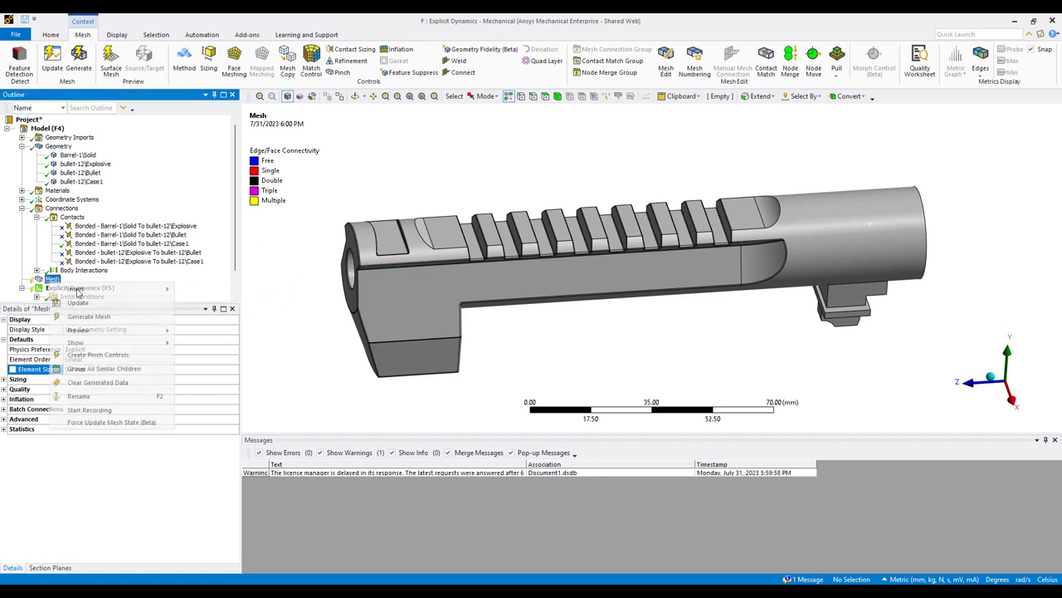
pyautogui.click(94, 318)
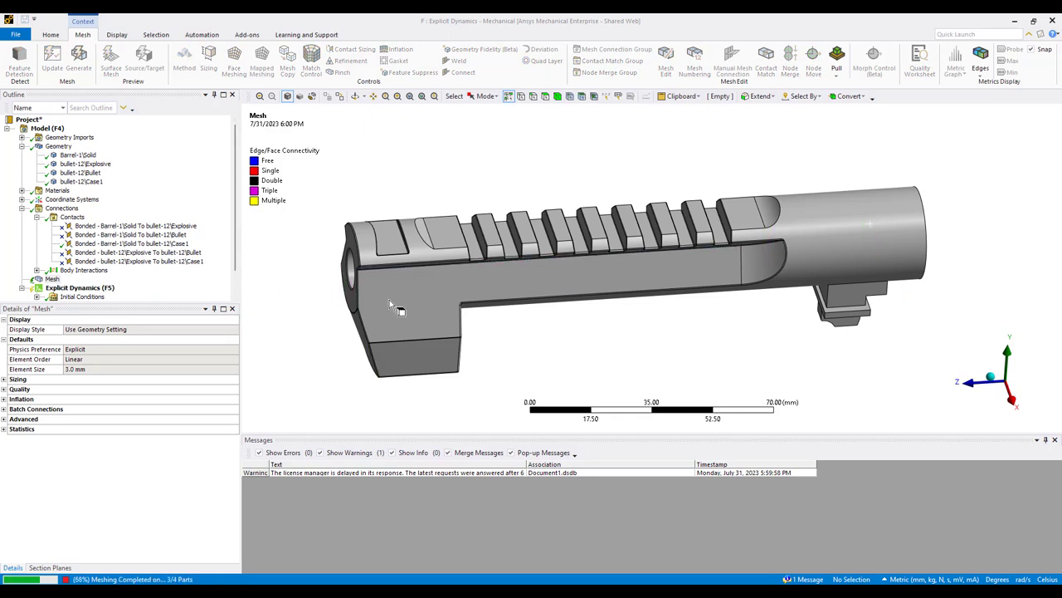
pyautogui.scroll(-1, 430, 308)
pyautogui.scroll(-1, 186, 282)
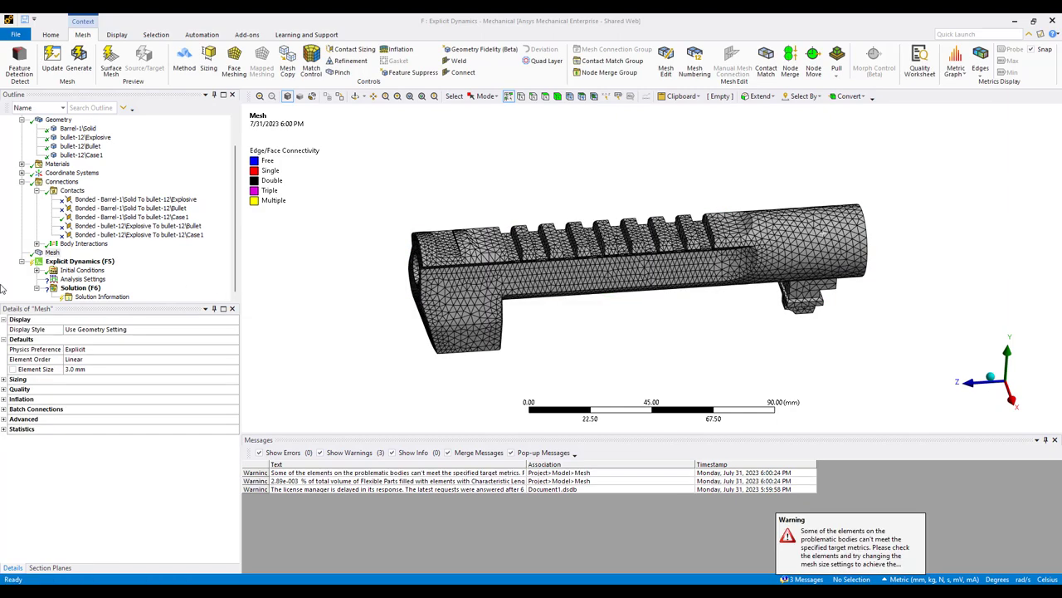
# Set end time 2.e-004 s, enable automatic mass scaling, and set minimum CFL time step 1e-7 s
pyautogui.click(82, 279)
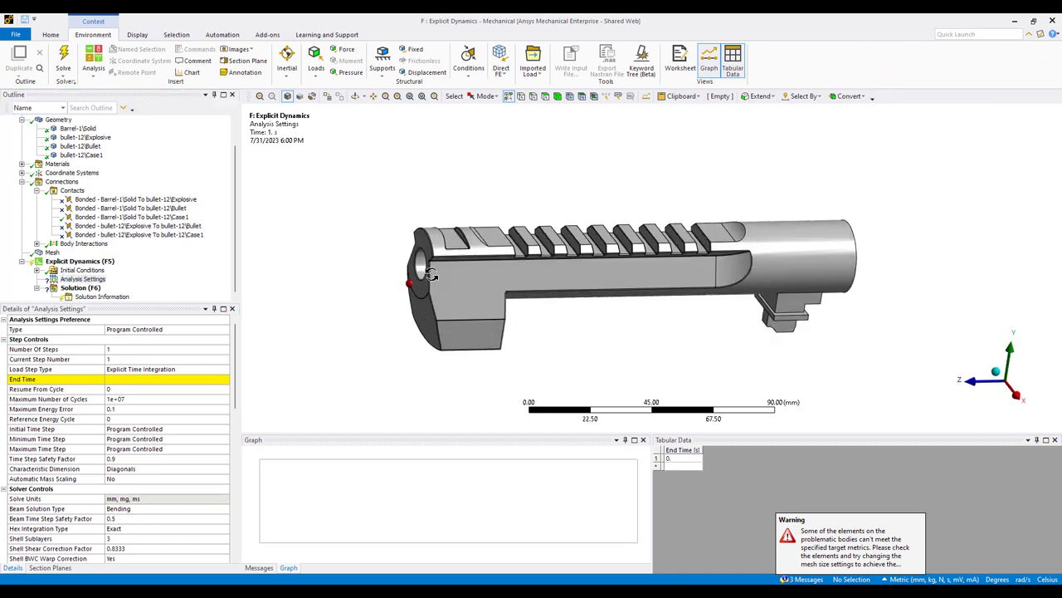
pyautogui.moveTo(430, 276); pyautogui.dragTo(473, 264, button='middle')
pyautogui.click(187, 378)
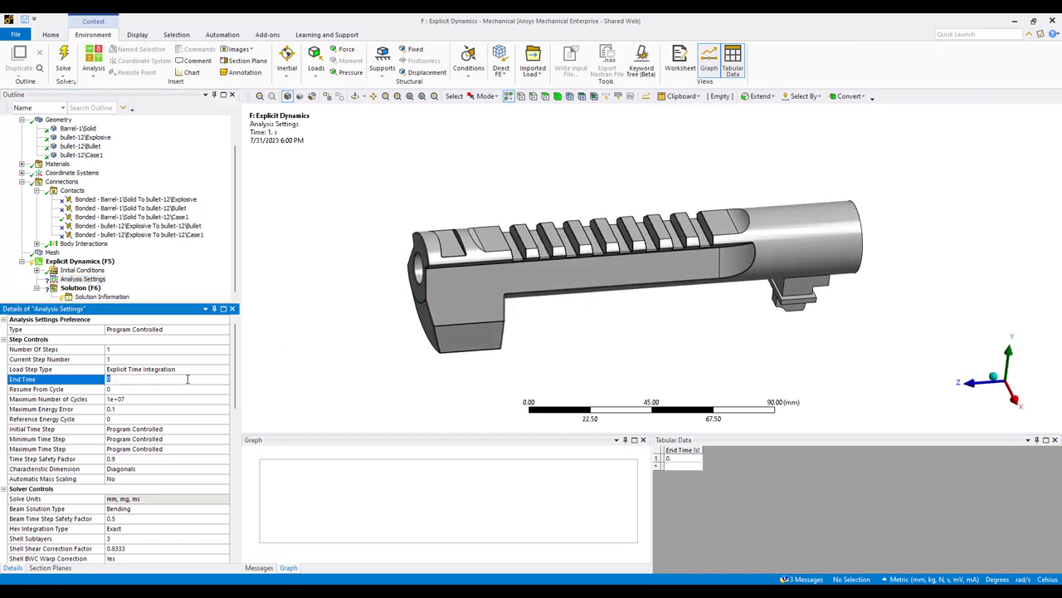
pyautogui.write('2.e-004')
pyautogui.press('Return')
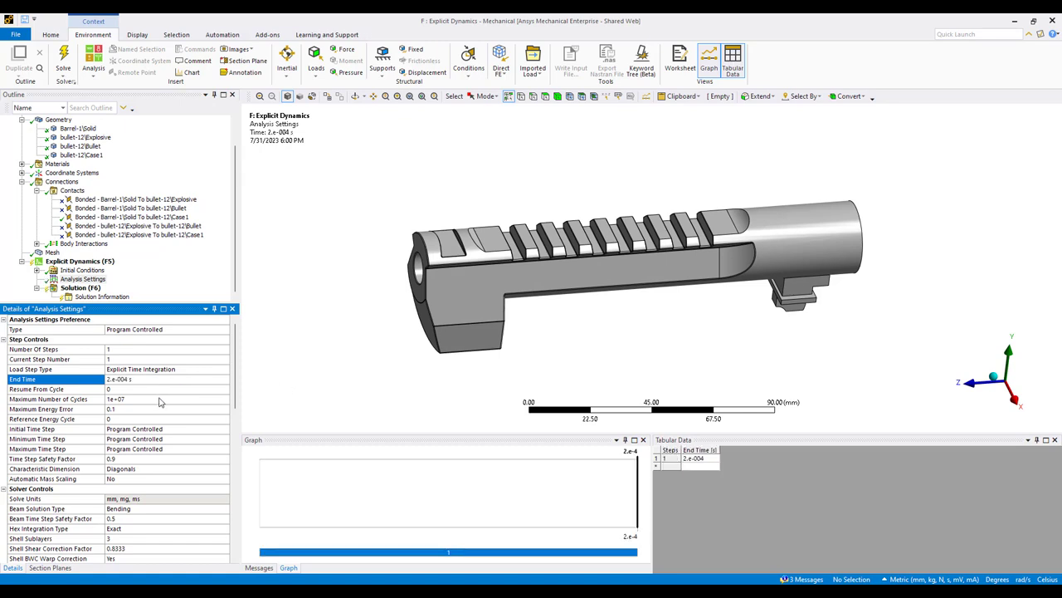
pyautogui.scroll(-3, 160, 409)
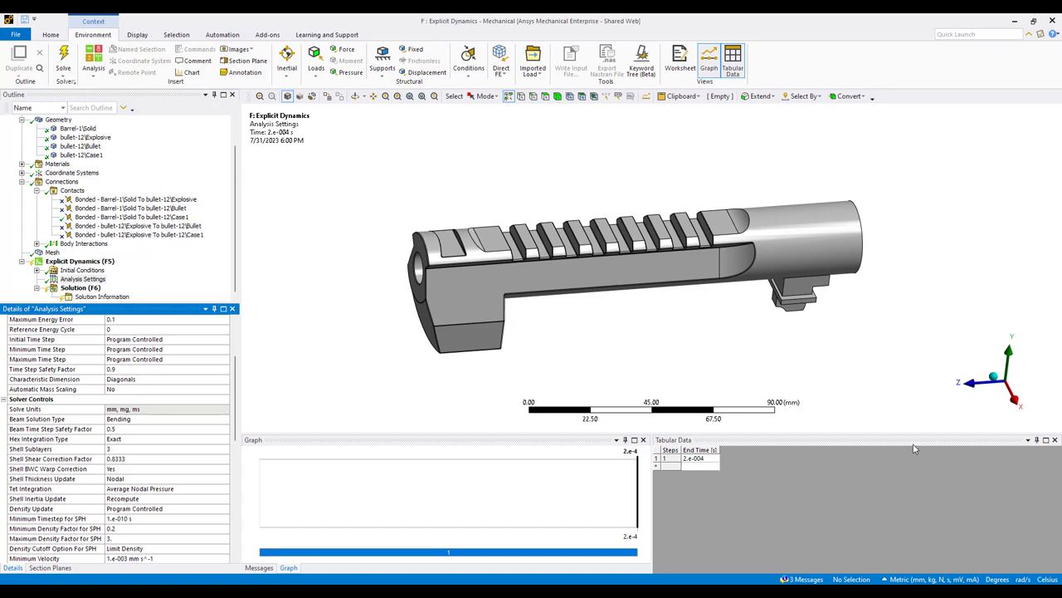
pyautogui.doubleClick(125, 389)
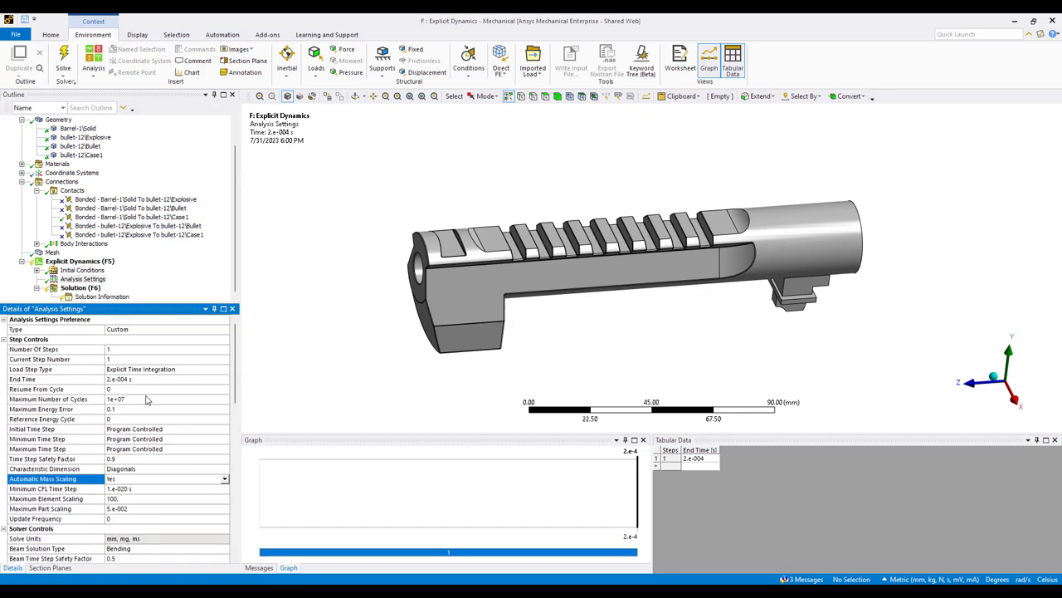
pyautogui.click(133, 489)
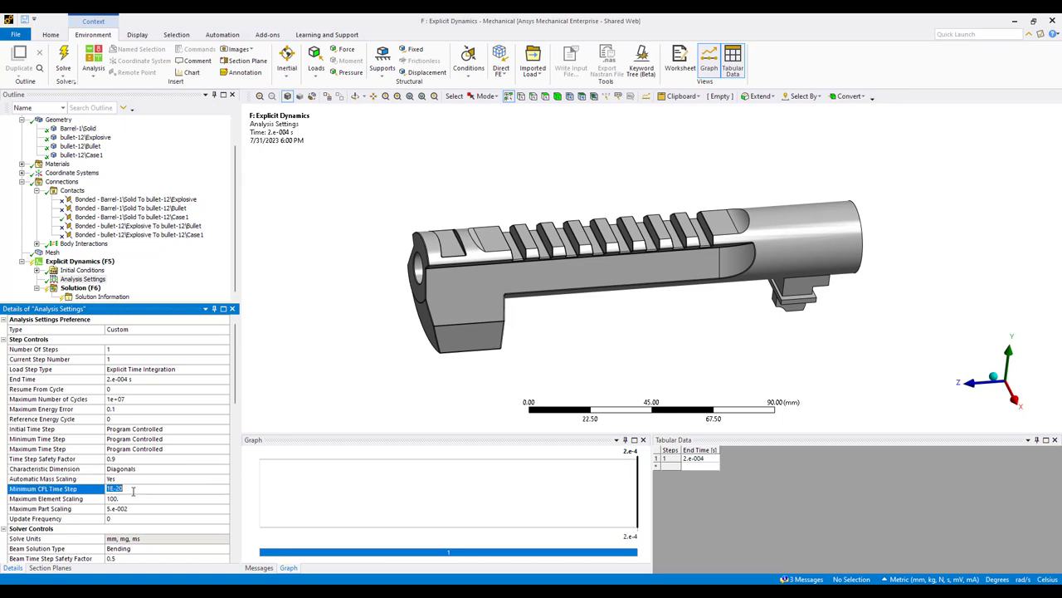
pyautogui.write('1e-7')
pyautogui.press('Return')
pyautogui.scroll(-6, 207, 490)
pyautogui.scroll(-4, 187, 475)
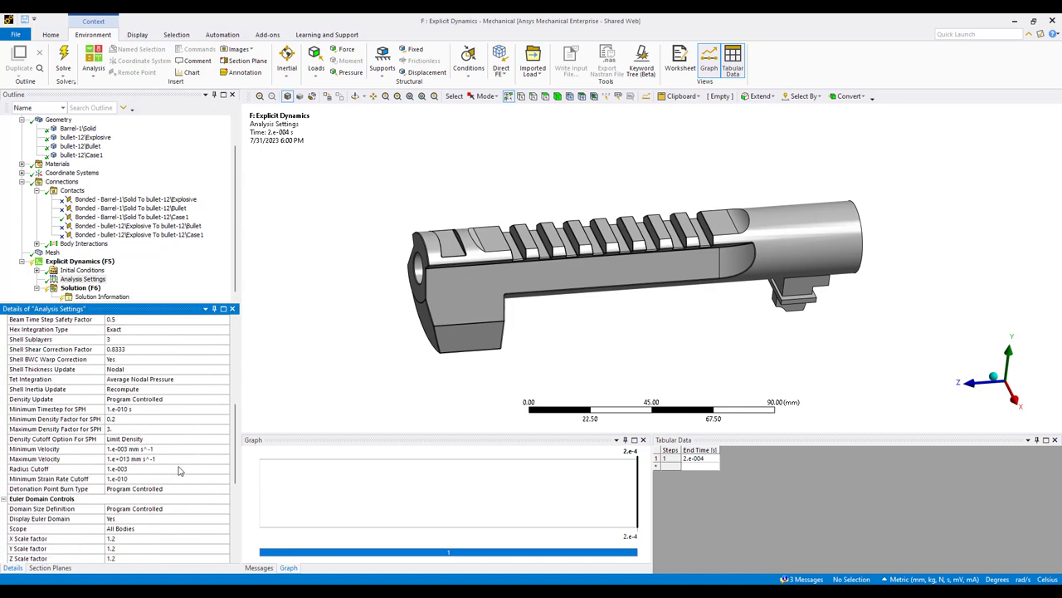
# Review the Euler Domain Controls in Analysis Settings, including the Y scale factor
pyautogui.scroll(-1, 173, 473)
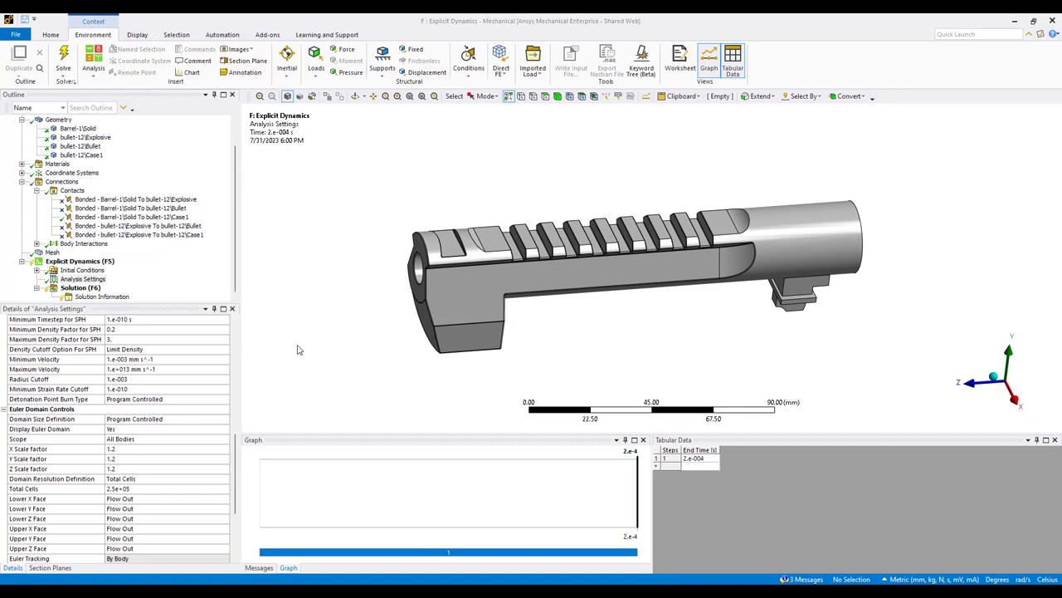
pyautogui.click(125, 459)
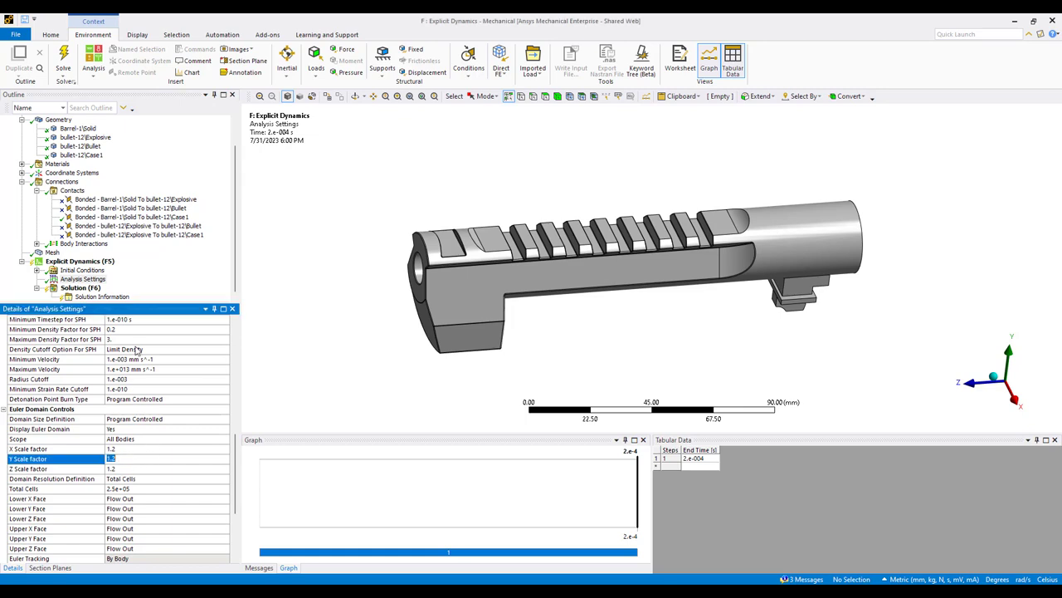
pyautogui.click(63, 263)
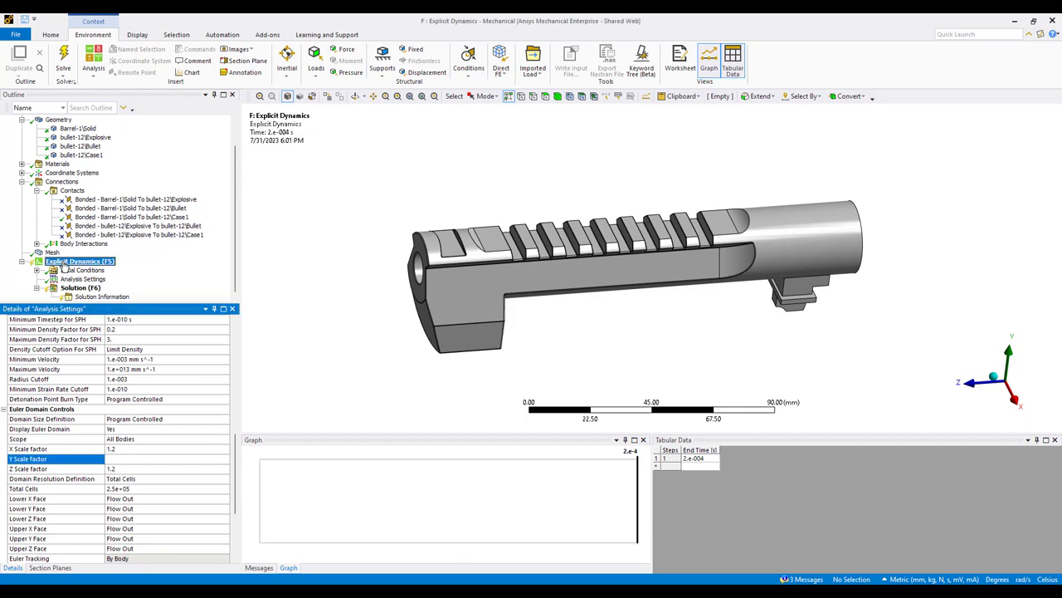
pyautogui.click(83, 279)
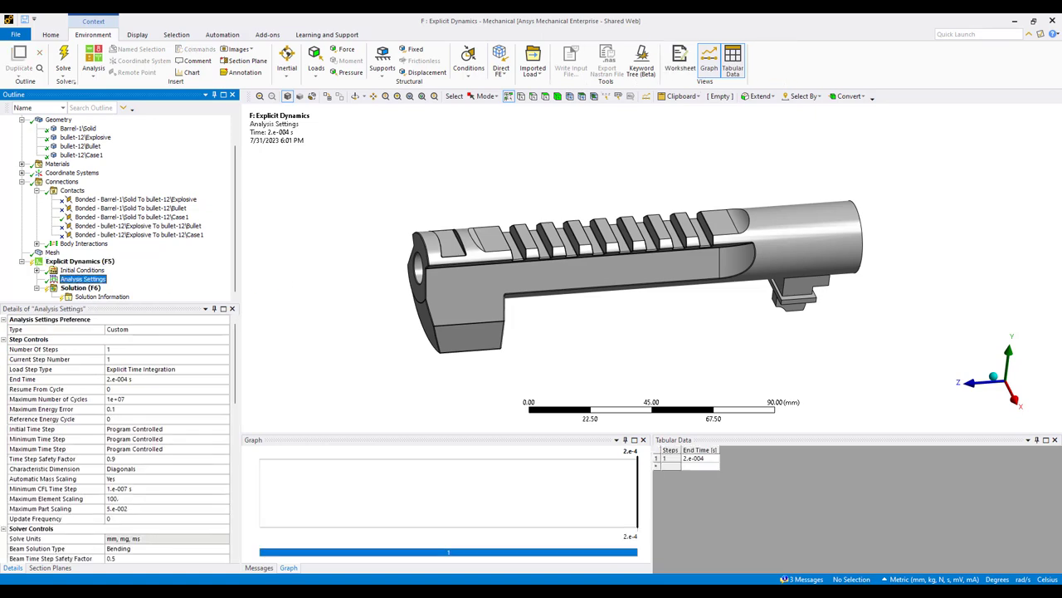
pyautogui.scroll(-7, 125, 492)
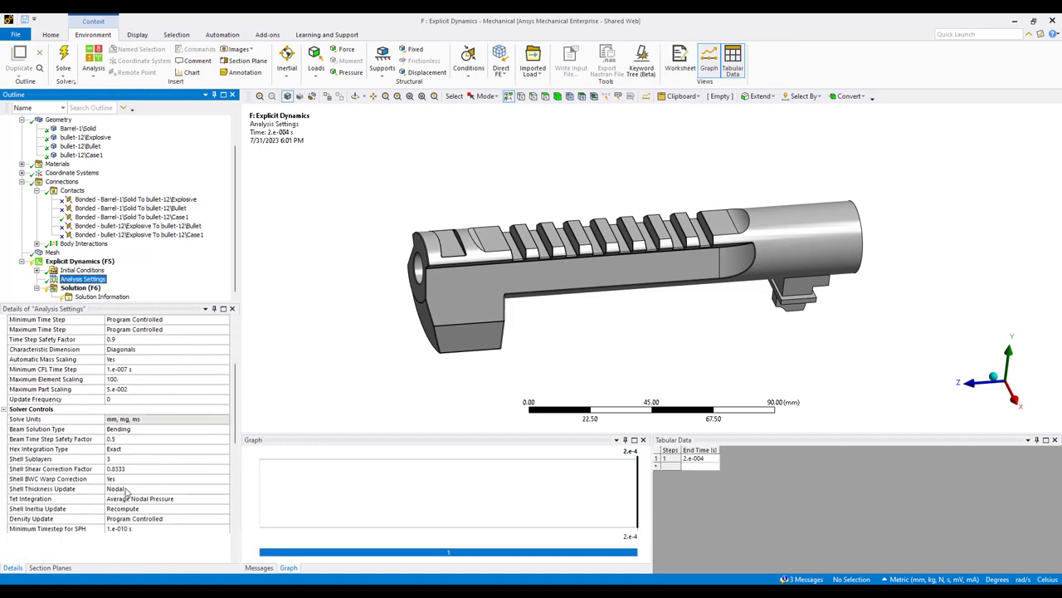
pyautogui.scroll(-3, 139, 521)
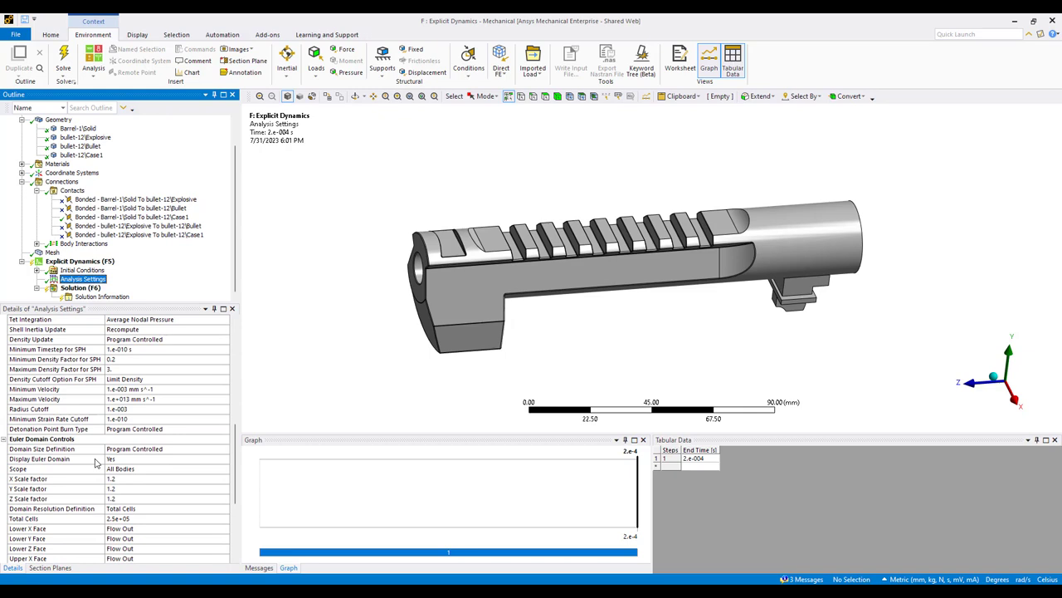
# Switch Domain Size Definition from Manual back to Program Controlled, restoring 1.2 scale factors
pyautogui.click(180, 449)
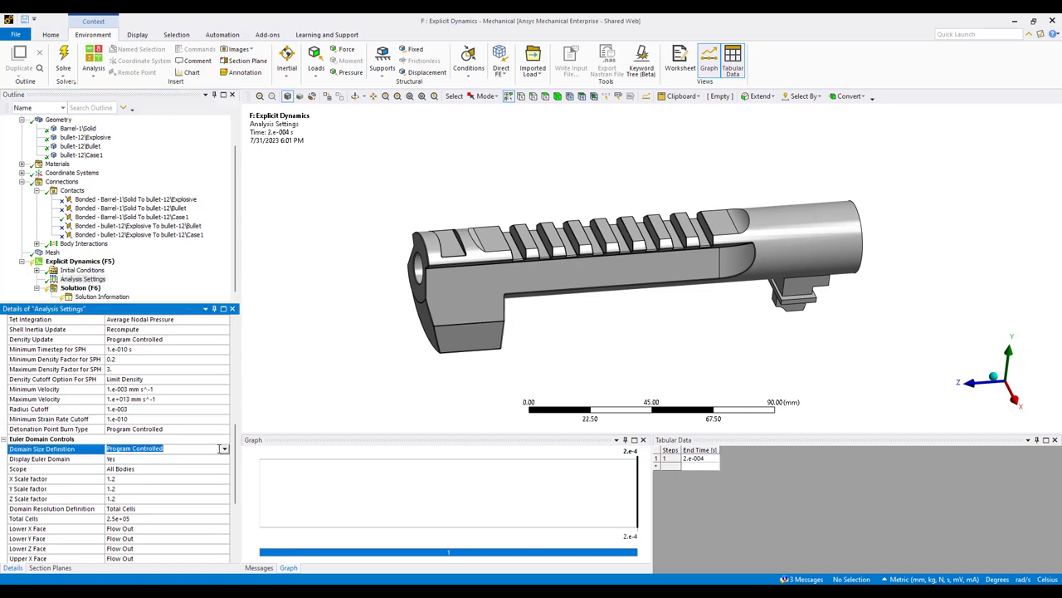
pyautogui.click(224, 448)
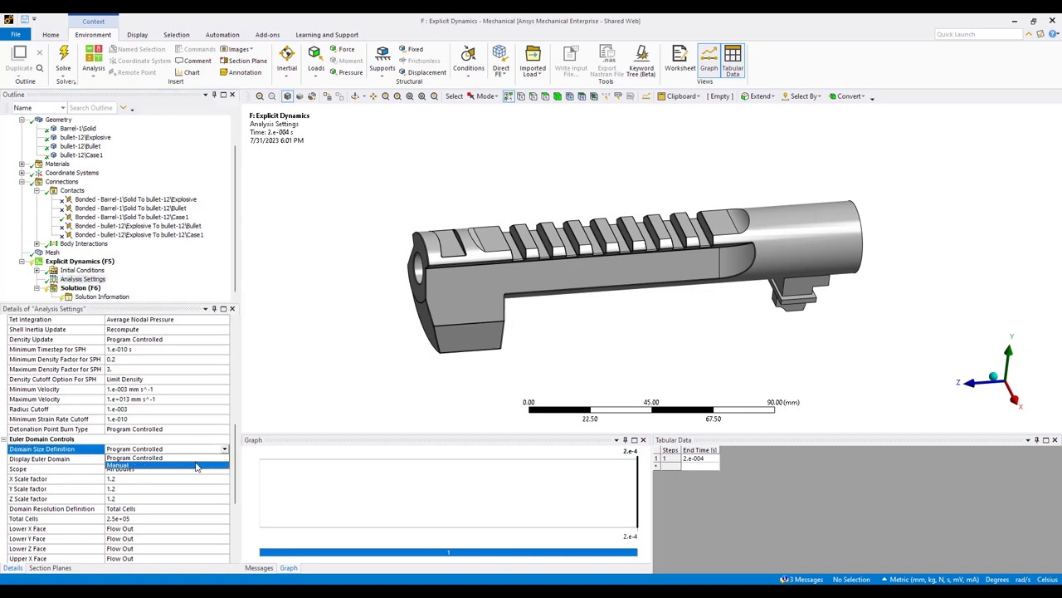
pyautogui.click(281, 406)
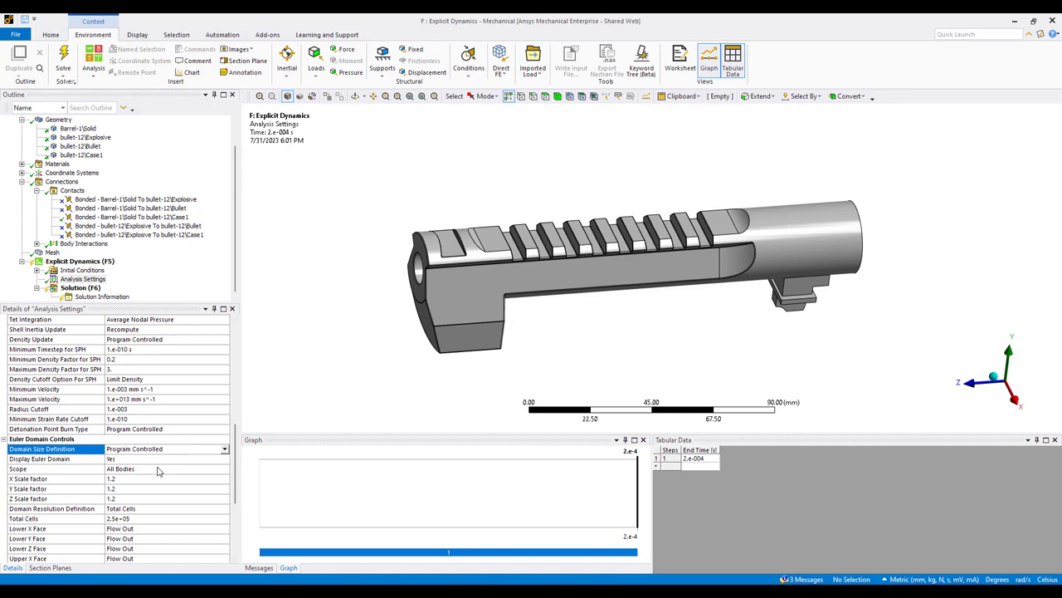
pyautogui.click(225, 449)
pyautogui.click(195, 468)
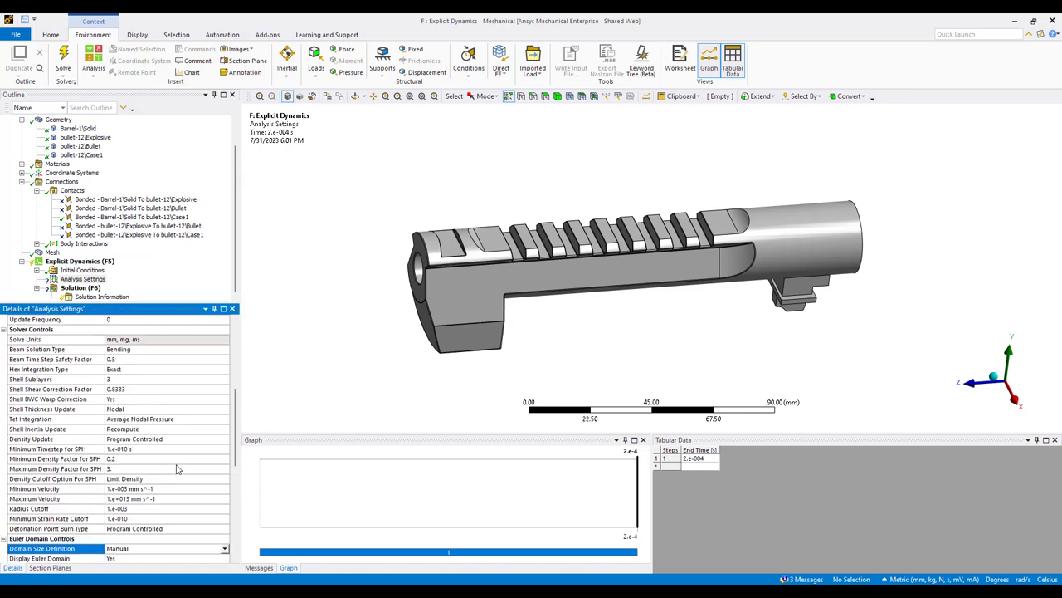
pyautogui.scroll(-5, 223, 509)
pyautogui.click(224, 399)
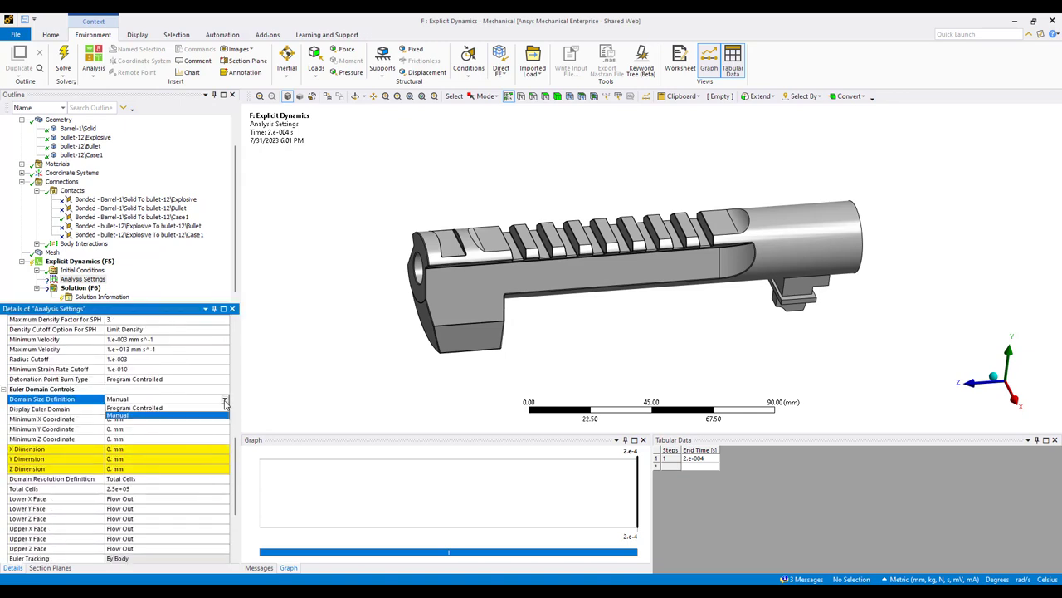
pyautogui.click(196, 409)
pyautogui.scroll(-5, 143, 416)
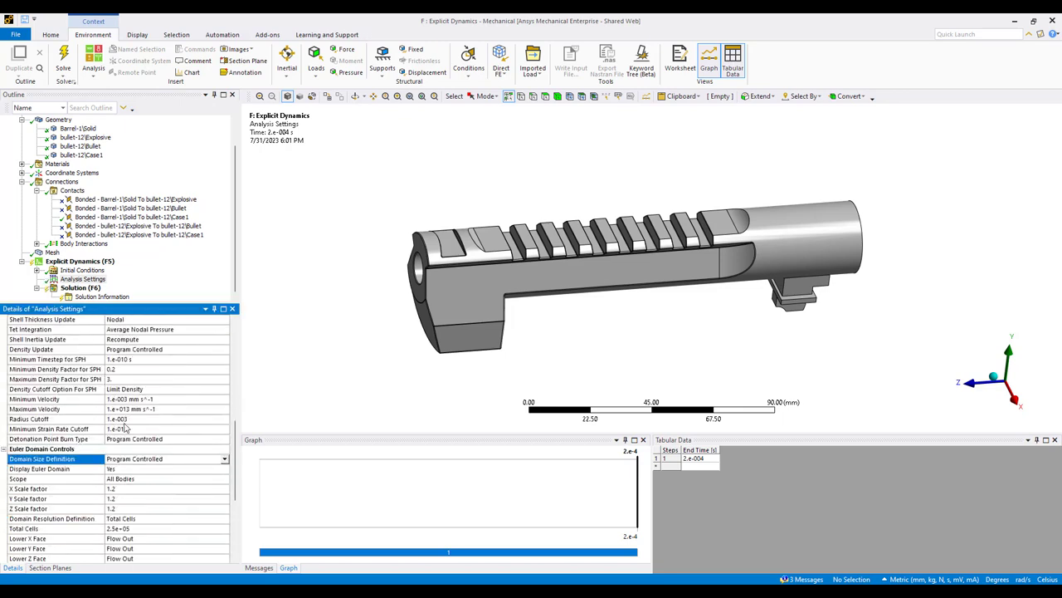
pyautogui.click(138, 398)
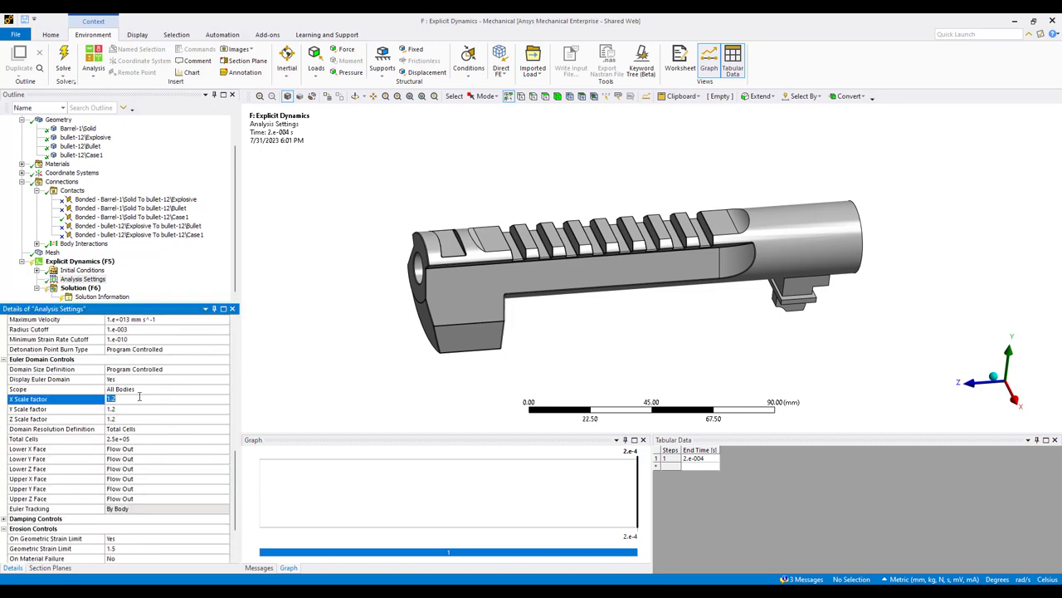
# Raise the Euler domain X, Y and Z scale factors to 1.5
pyautogui.click(155, 439)
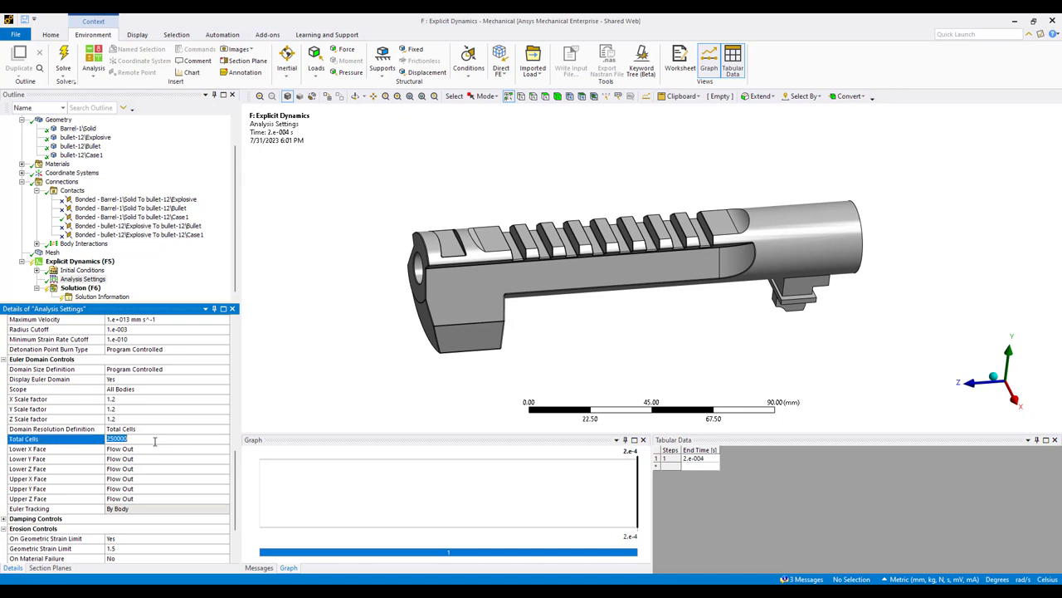
pyautogui.click(147, 399)
pyautogui.write('1')
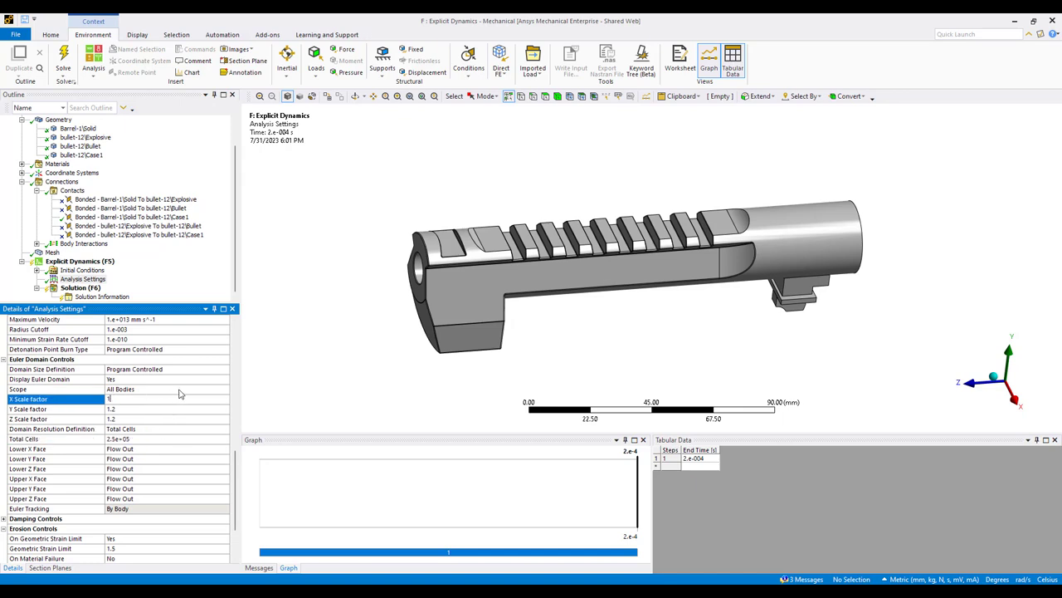
pyautogui.scroll(5, 174, 402)
pyautogui.click(169, 409)
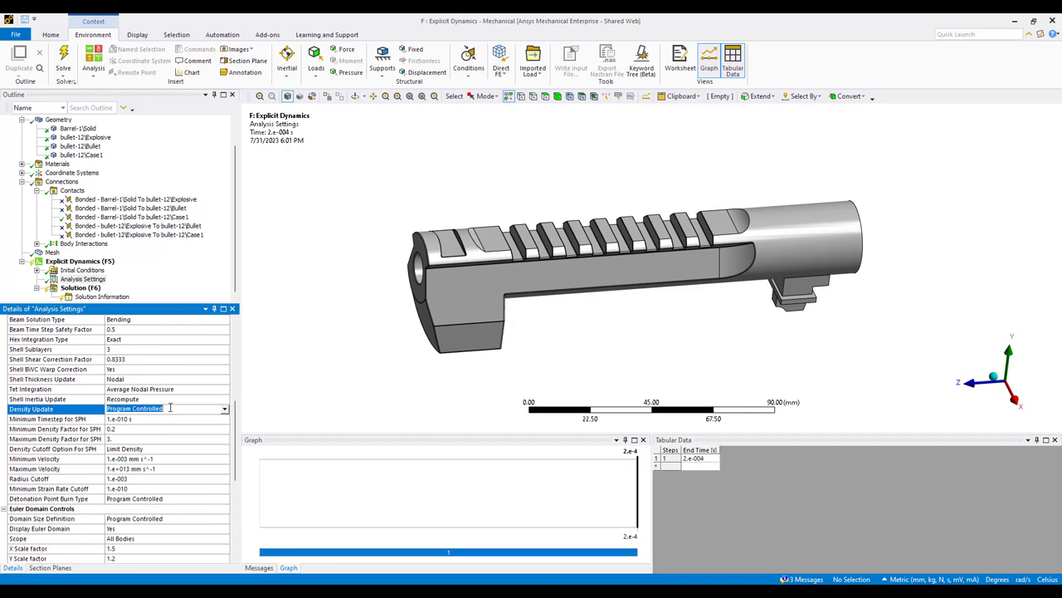
pyautogui.scroll(-1, 163, 469)
pyautogui.click(134, 529)
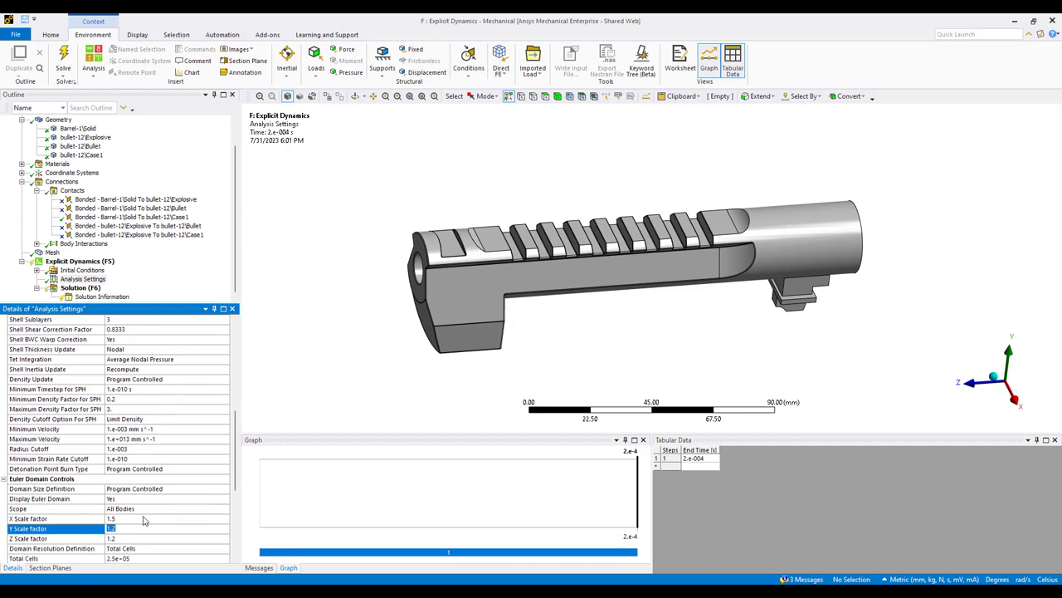
pyautogui.scroll(1, 127, 544)
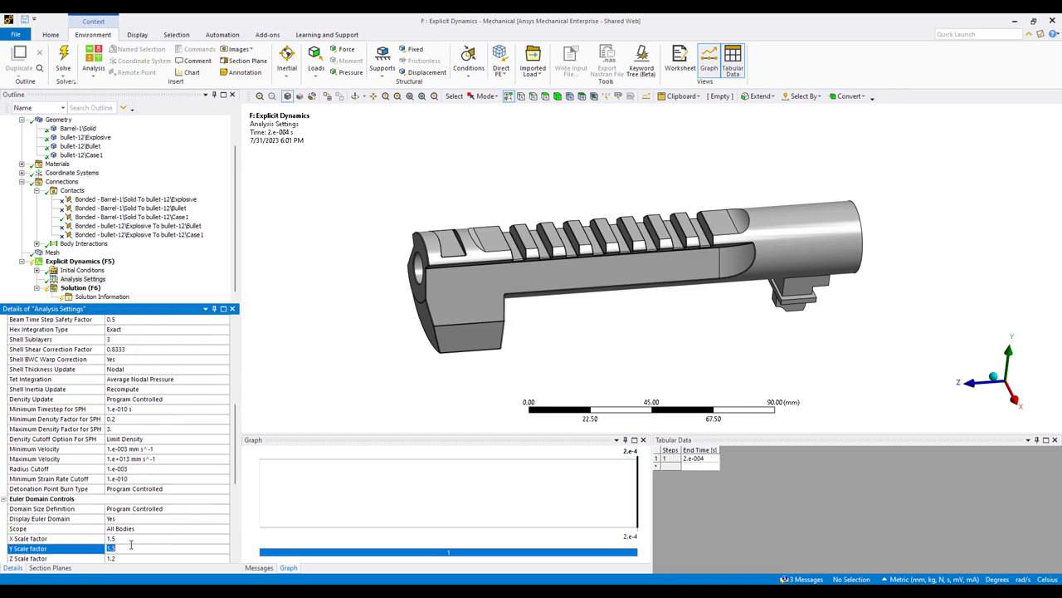
pyautogui.scroll(-2, 130, 544)
pyautogui.click(125, 498)
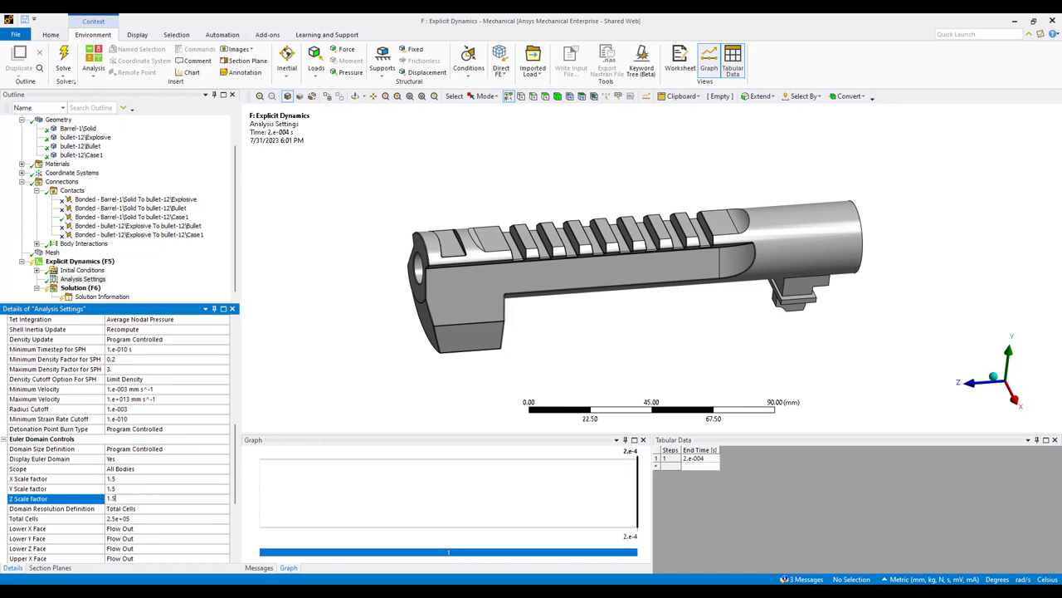
pyautogui.write('1.5')
pyautogui.scroll(2, 136, 498)
# Turn Display Euler Domain off and then back on
pyautogui.moveTo(463, 301); pyautogui.dragTo(552, 291, button='middle')
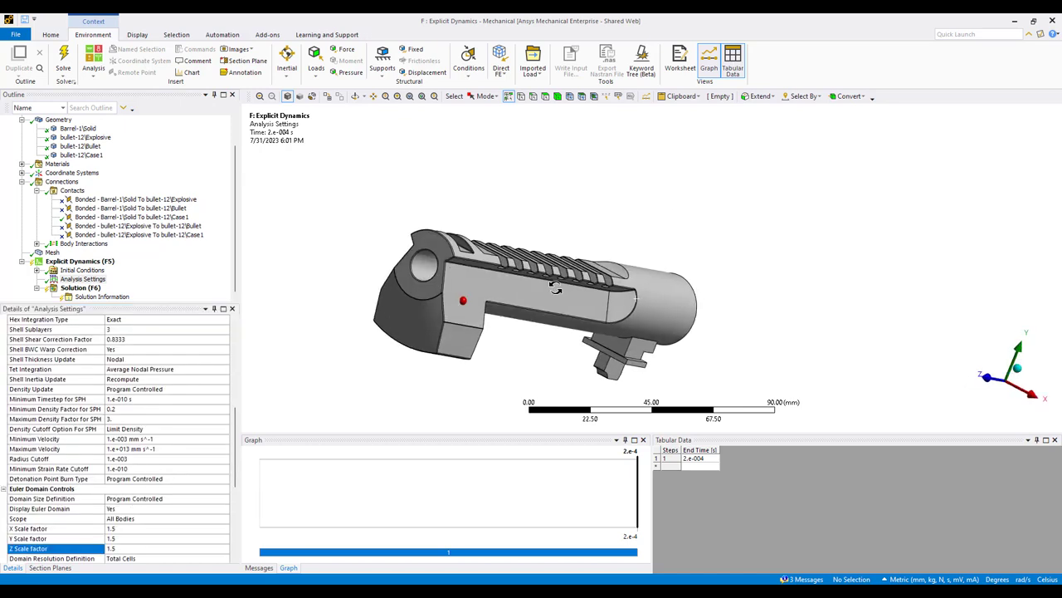
pyautogui.click(80, 261)
pyautogui.click(82, 279)
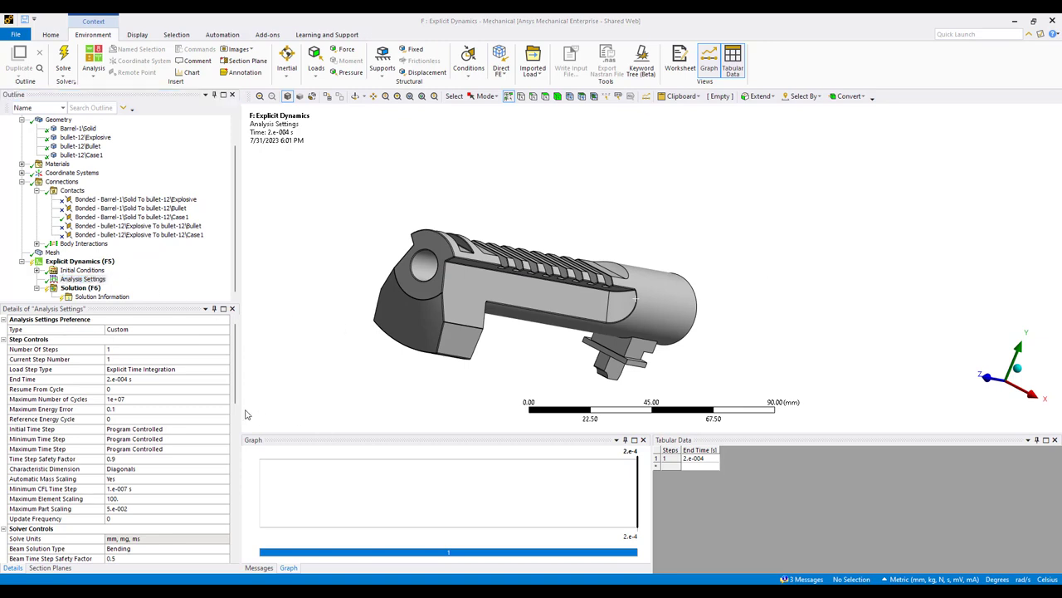
pyautogui.scroll(-3, 172, 473)
pyautogui.scroll(-7, 172, 473)
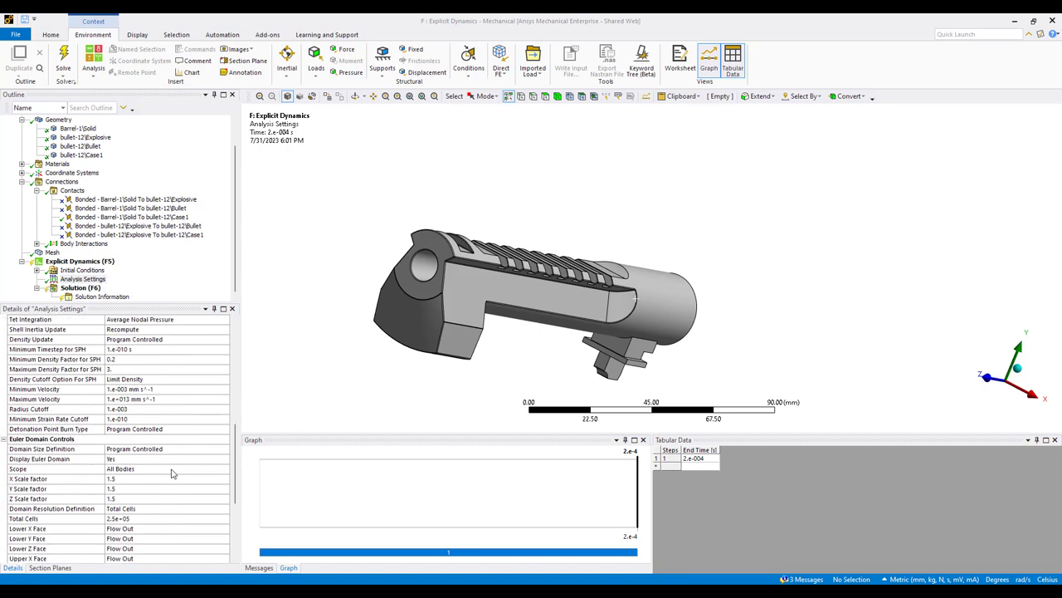
pyautogui.click(144, 460)
pyautogui.click(225, 459)
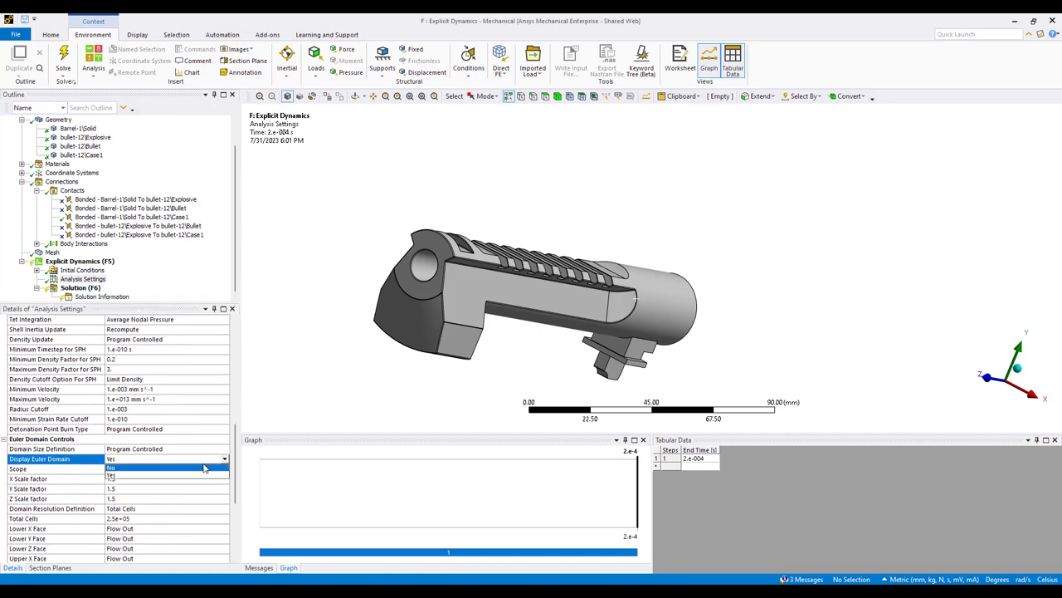
pyautogui.click(184, 473)
pyautogui.click(80, 260)
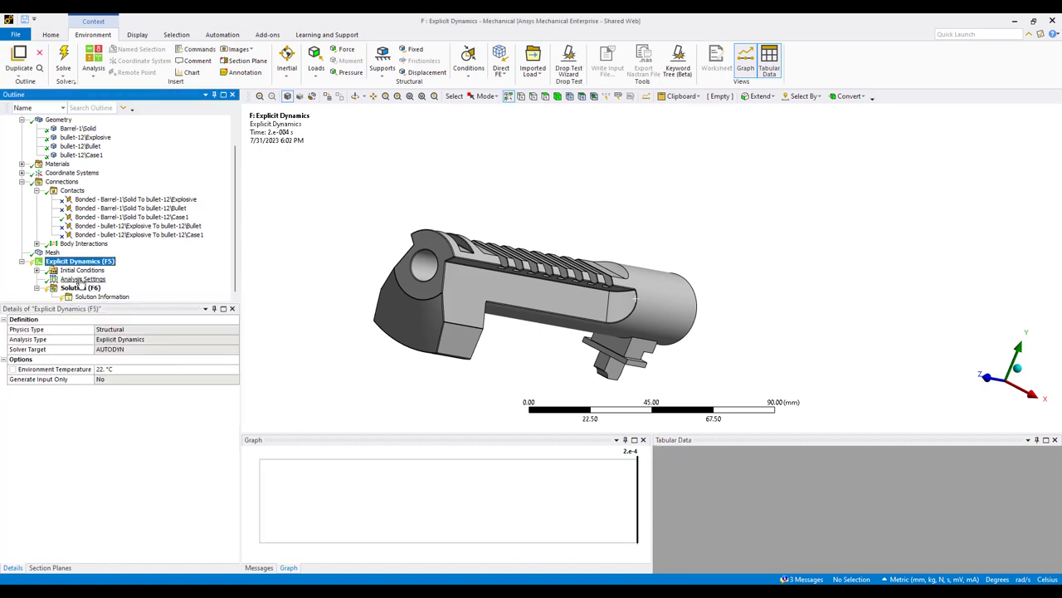
pyautogui.click(82, 279)
pyautogui.scroll(-8, 174, 465)
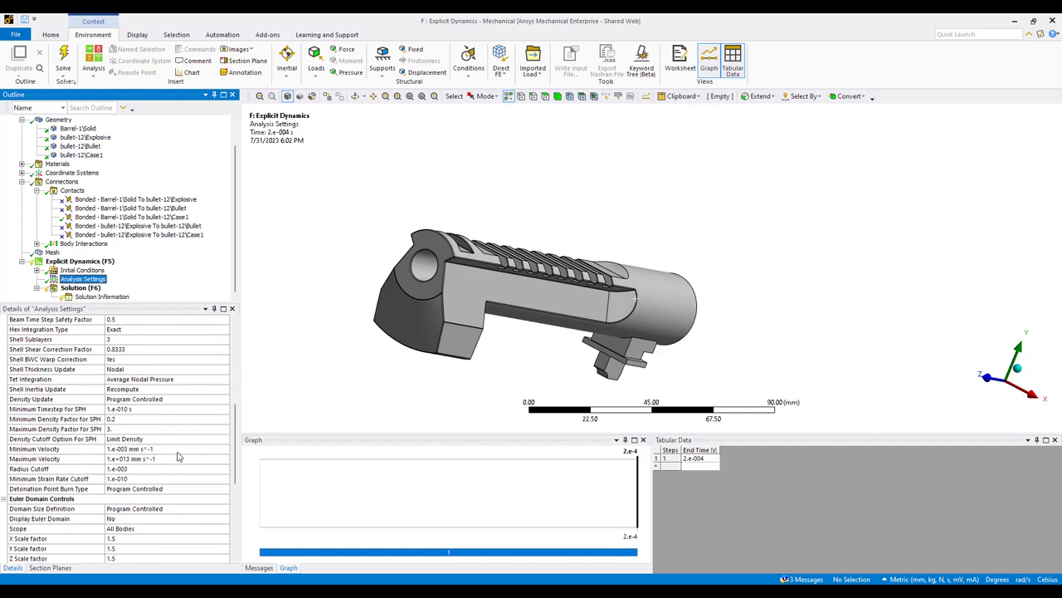
pyautogui.scroll(-1, 177, 456)
pyautogui.doubleClick(196, 490)
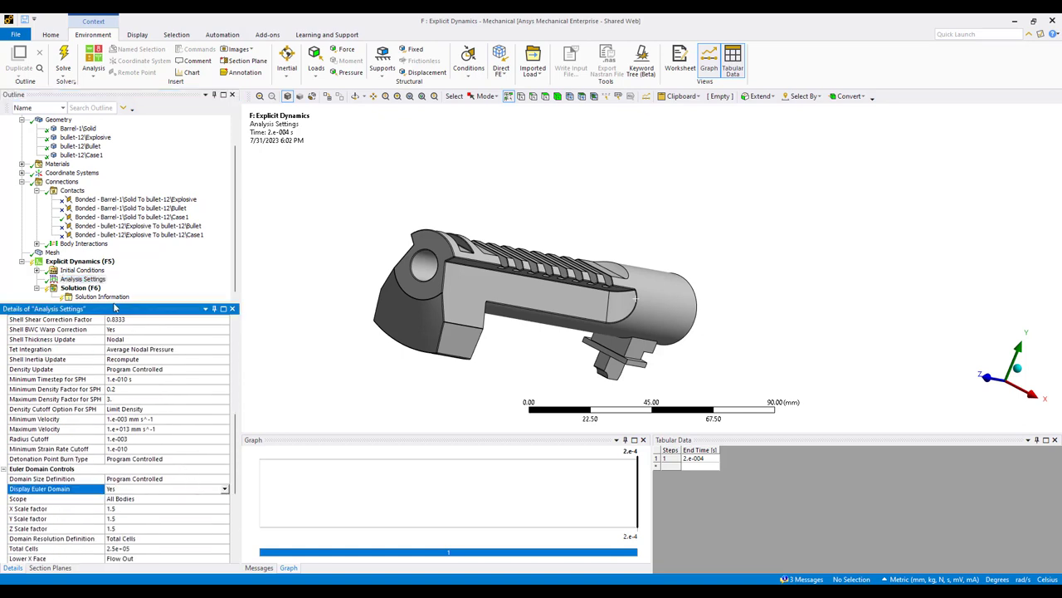
# Try limiting the Euler domain Scope to Eulerian Bodies Only, picking the model body
pyautogui.click(79, 287)
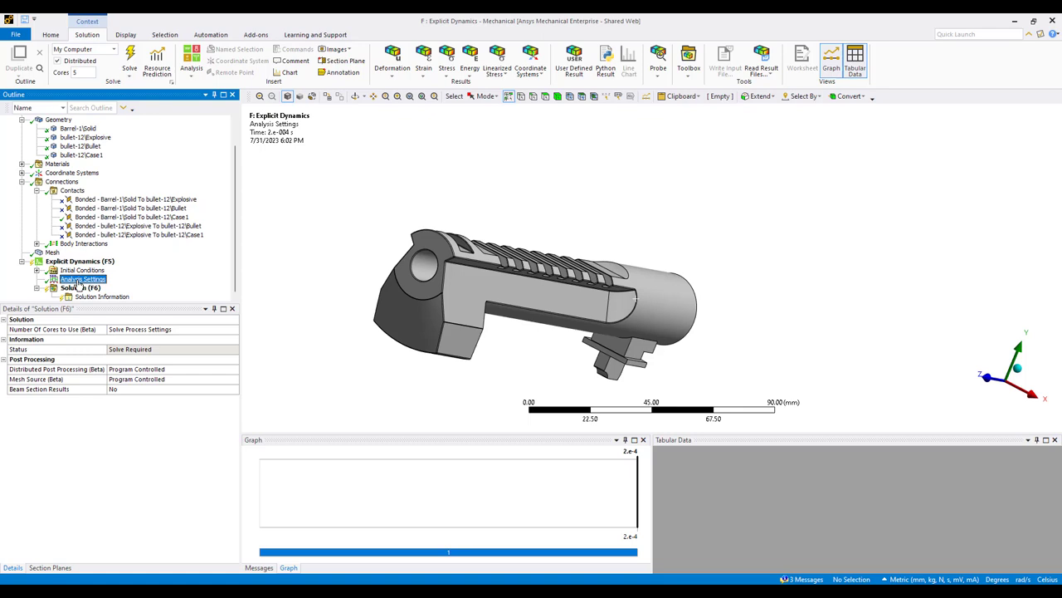
pyautogui.click(81, 280)
pyautogui.moveTo(288, 289); pyautogui.dragTo(538, 280, button='middle')
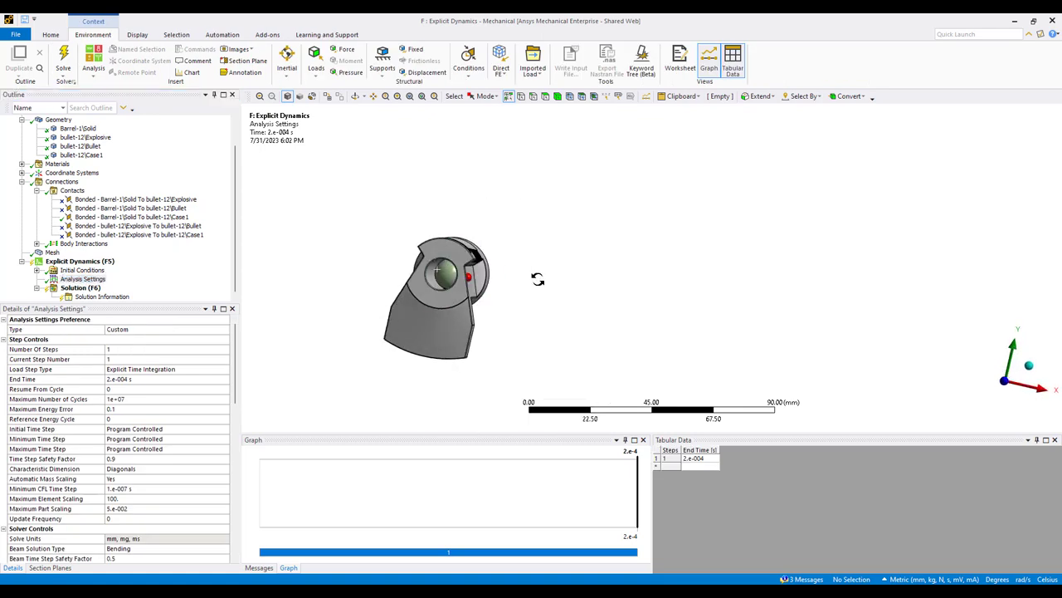
pyautogui.scroll(-3, 538, 279)
pyautogui.scroll(-6, 181, 471)
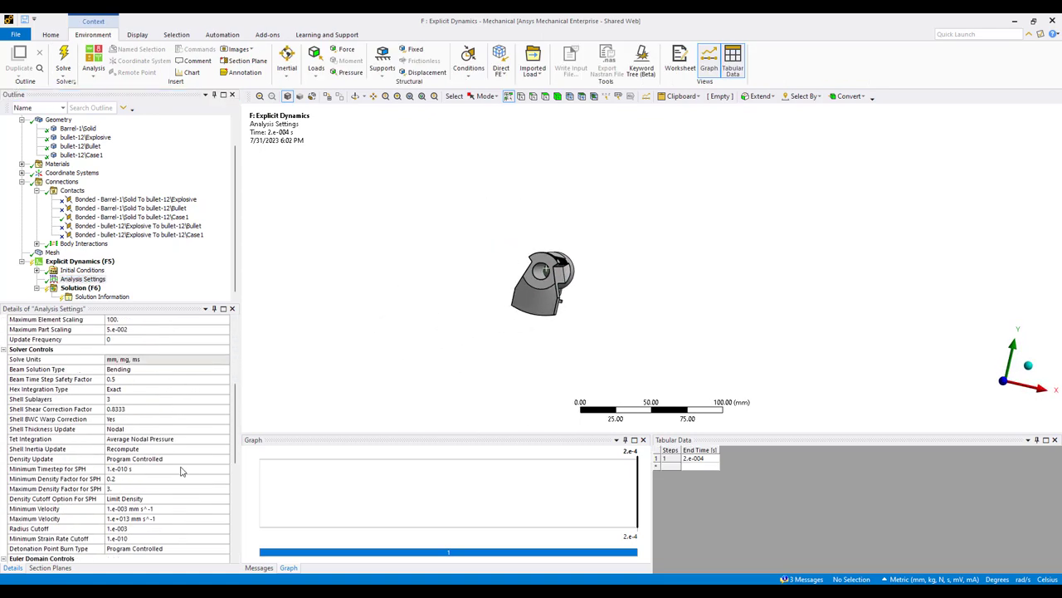
pyautogui.scroll(-4, 182, 471)
pyautogui.click(132, 470)
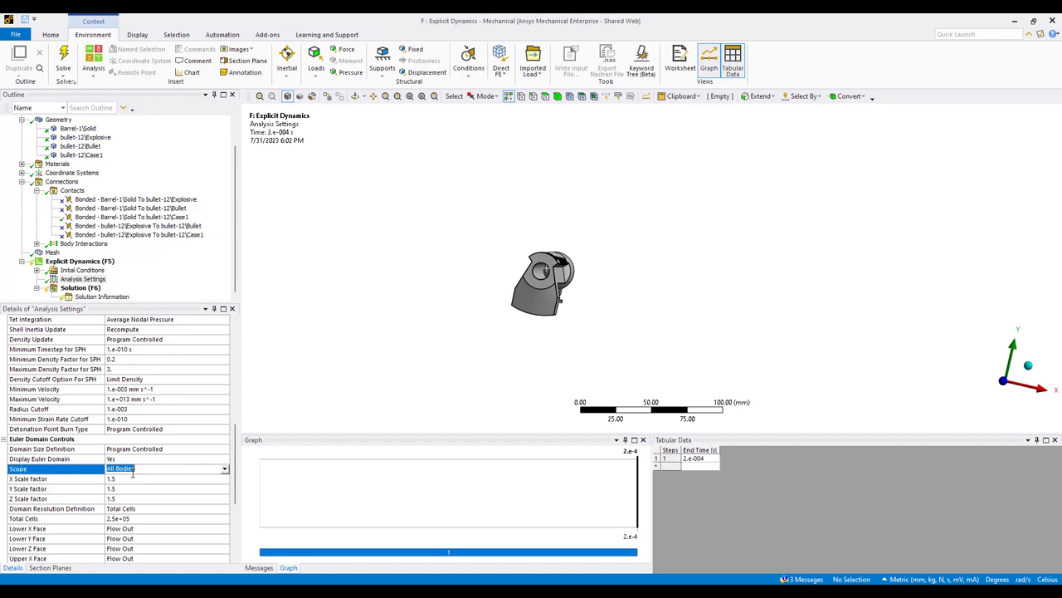
pyautogui.moveTo(555, 242); pyautogui.dragTo(551, 141, button='middle')
pyautogui.click(557, 96)
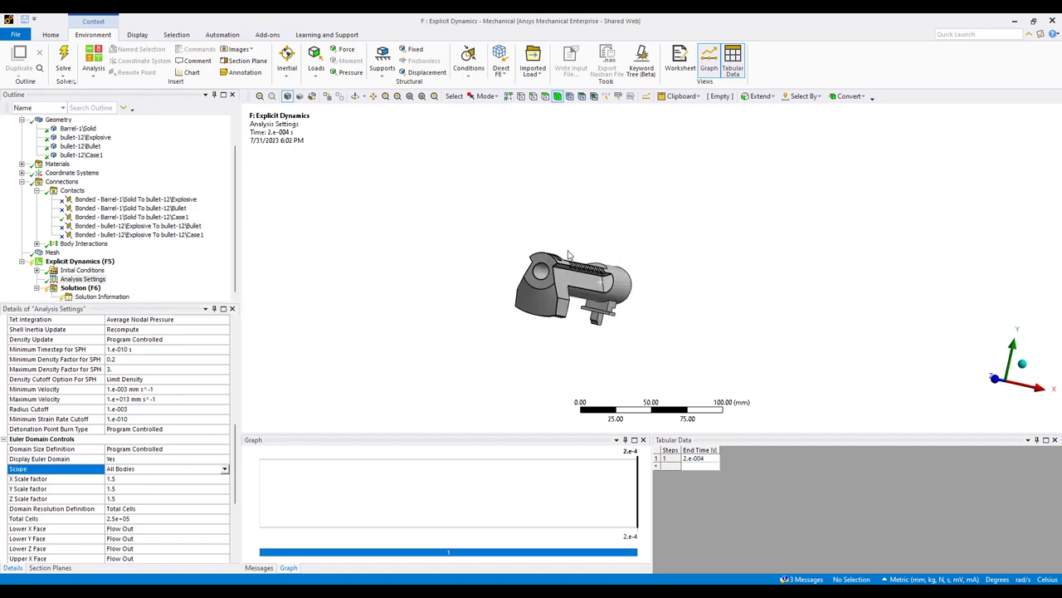
pyautogui.click(569, 258)
pyautogui.click(134, 470)
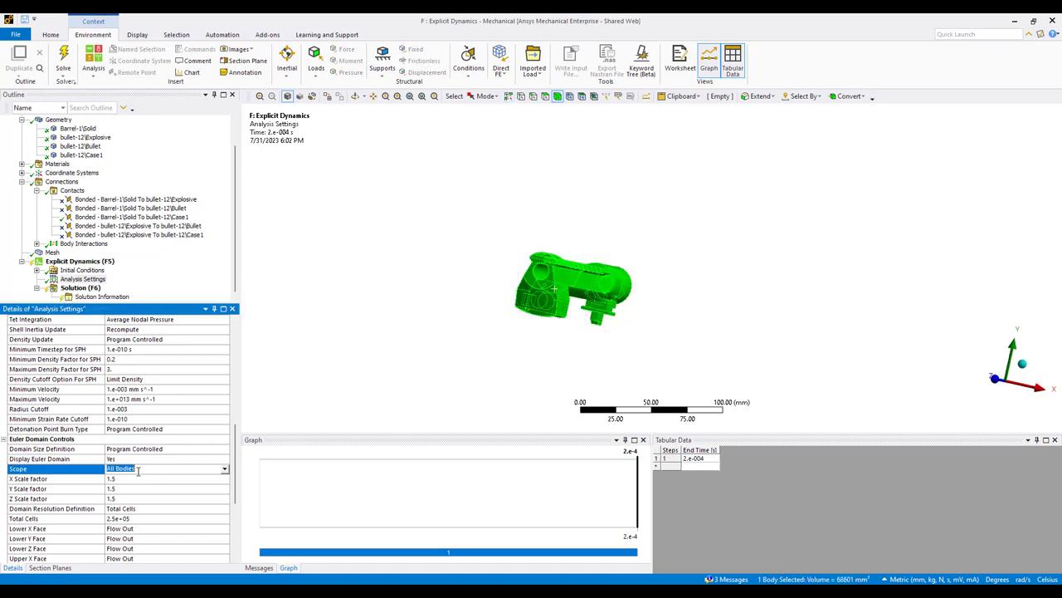
pyautogui.click(166, 471)
# Set the Euler domain Scope back to All Bodies and clear the body selection
pyautogui.click(205, 462)
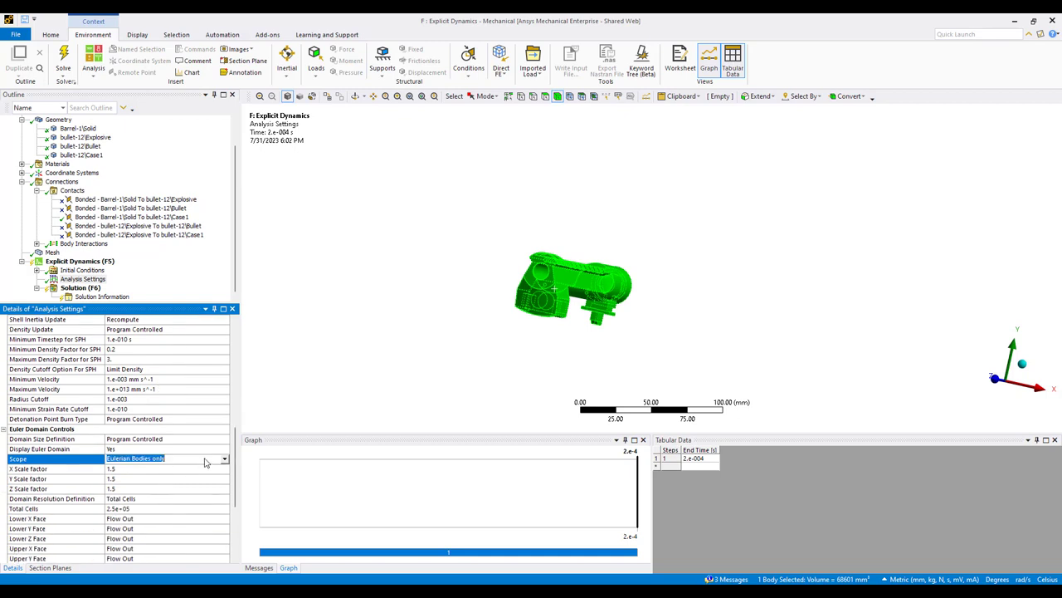
pyautogui.click(225, 458)
pyautogui.click(210, 469)
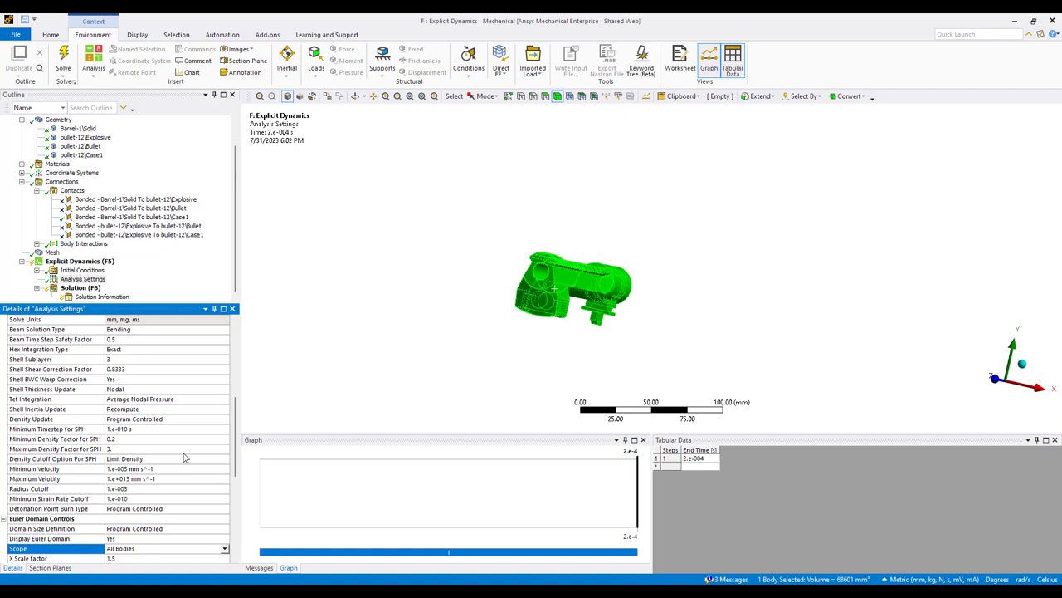
pyautogui.click(82, 270)
pyautogui.click(82, 279)
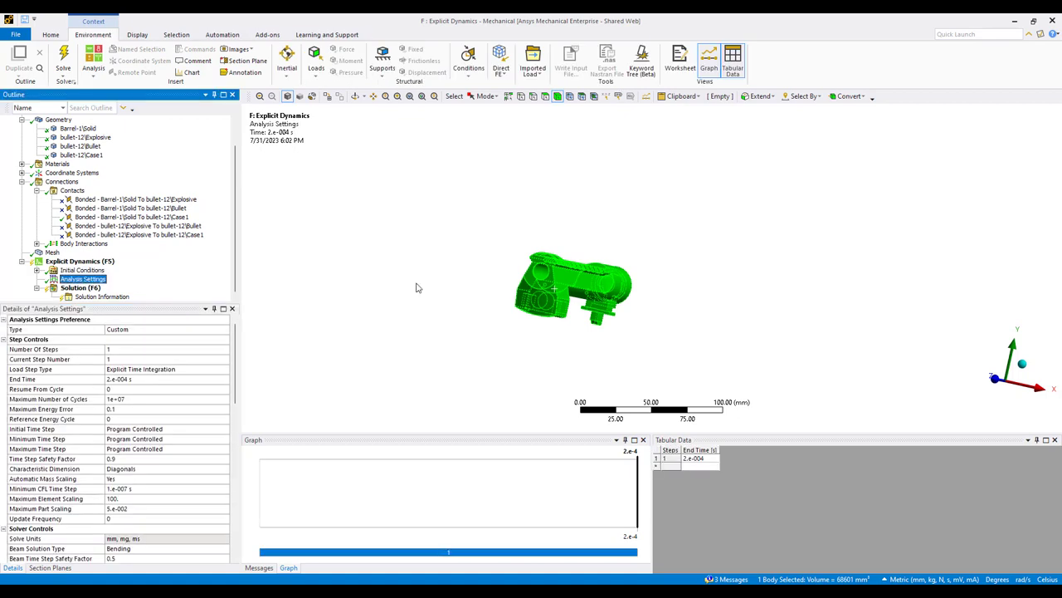
pyautogui.click(489, 295)
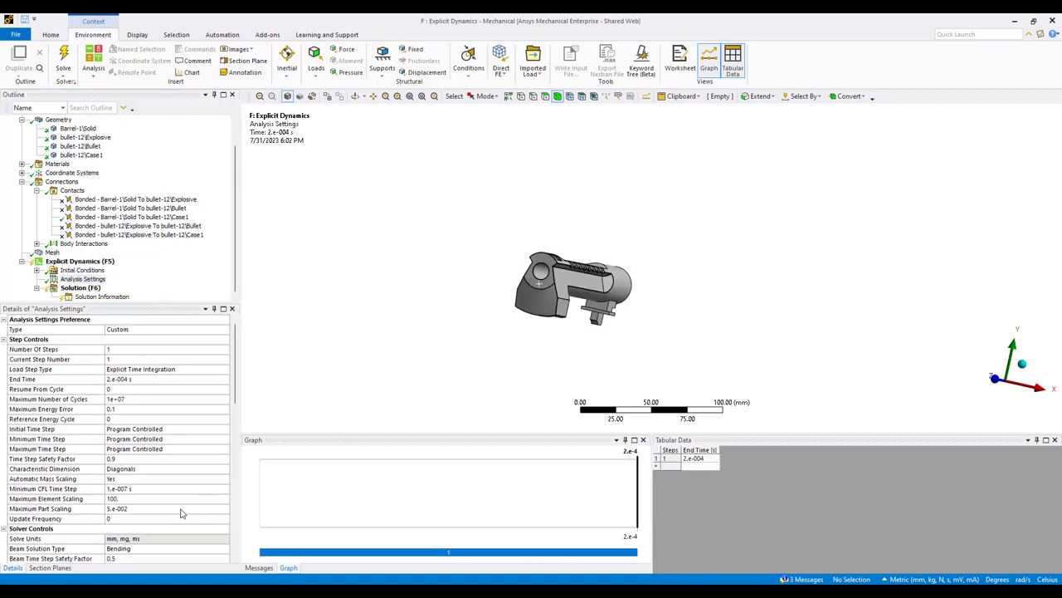
pyautogui.scroll(-3, 123, 512)
pyautogui.scroll(-8, 123, 512)
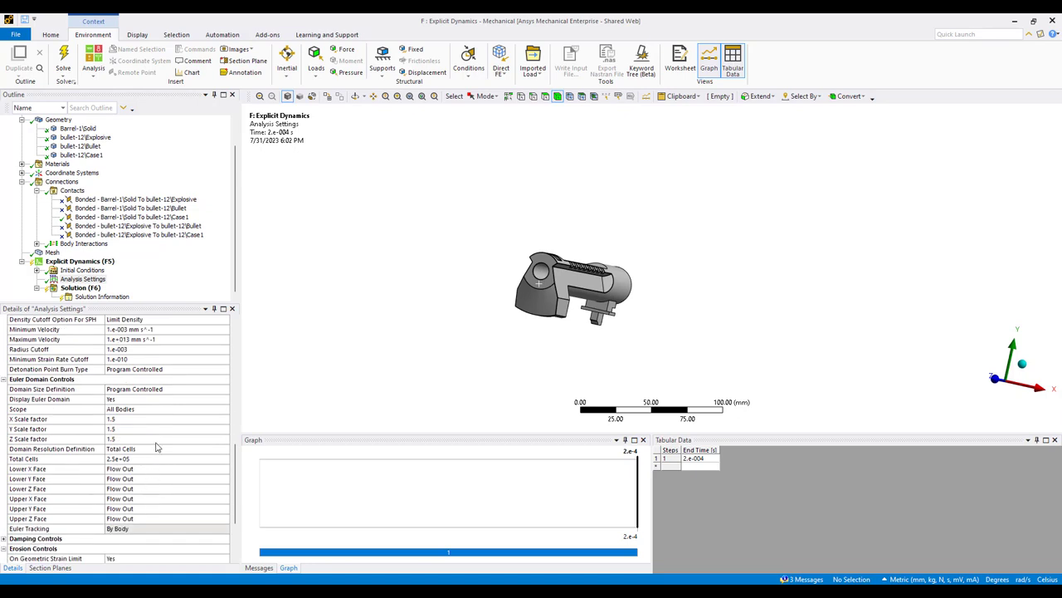
# Set the Euler domain size definition to Manual with a minimum X of -10 mm
pyautogui.click(158, 389)
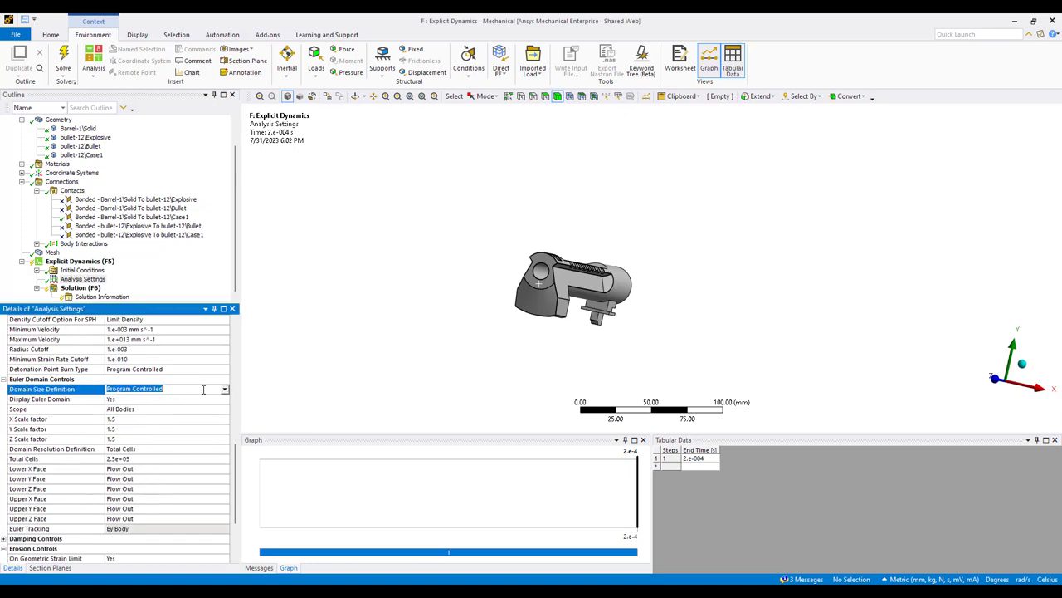
pyautogui.click(227, 391)
pyautogui.click(185, 406)
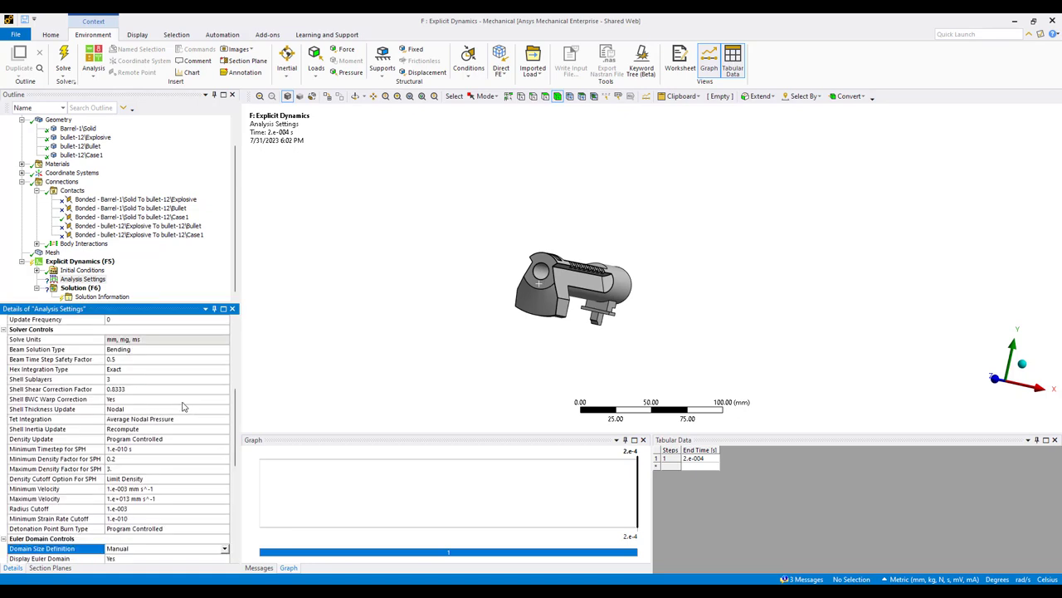
pyautogui.scroll(-2, 162, 448)
pyautogui.scroll(-3, 160, 448)
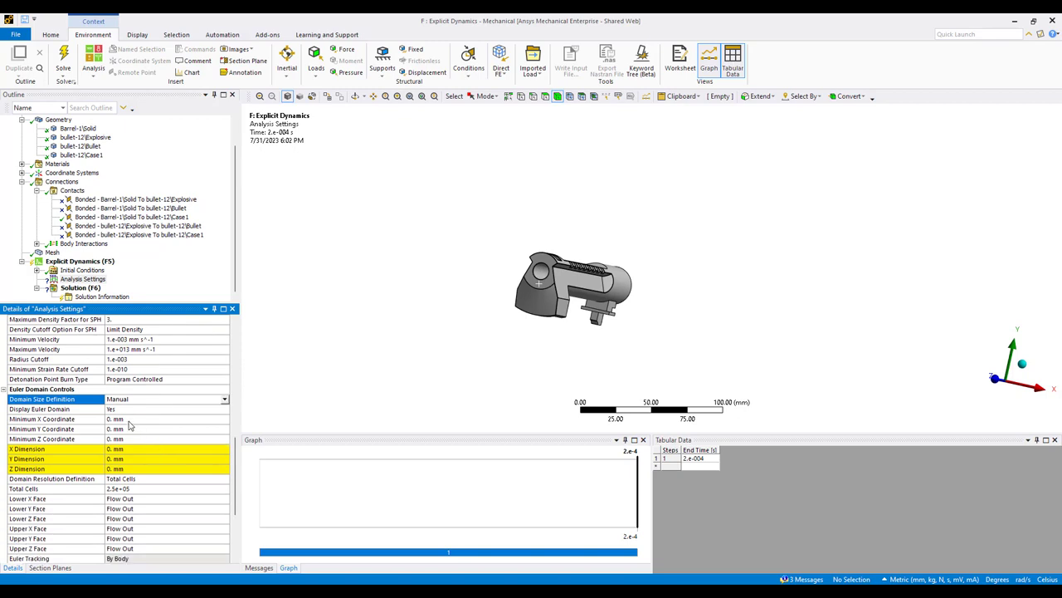
pyautogui.click(129, 420)
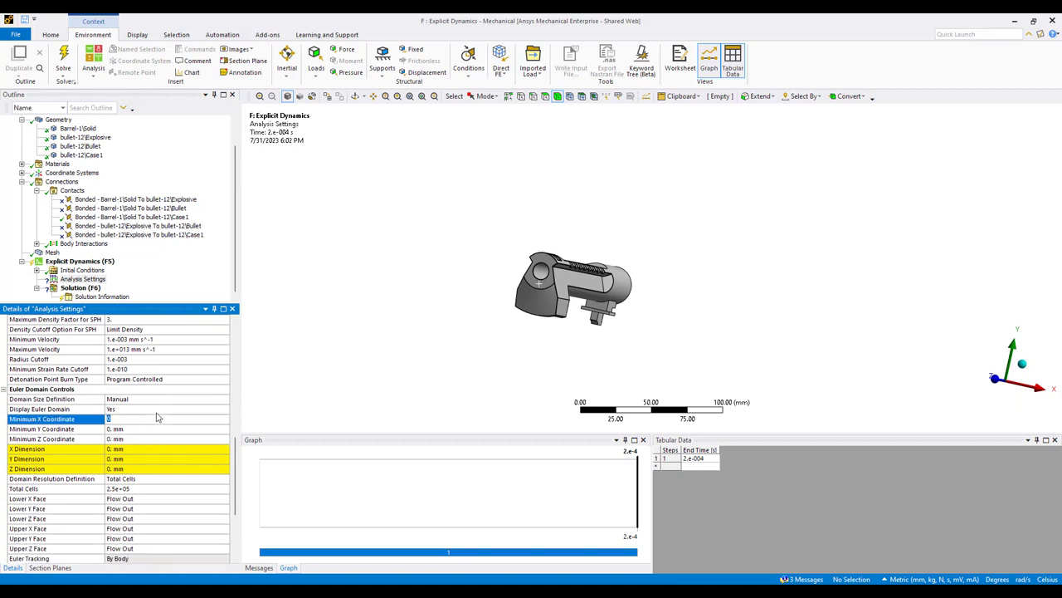
pyautogui.write('-10')
pyautogui.press('Return')
# Set the Euler domain minimum Y to -40 mm and minimum Z to -160 mm
pyautogui.scroll(1, 148, 440)
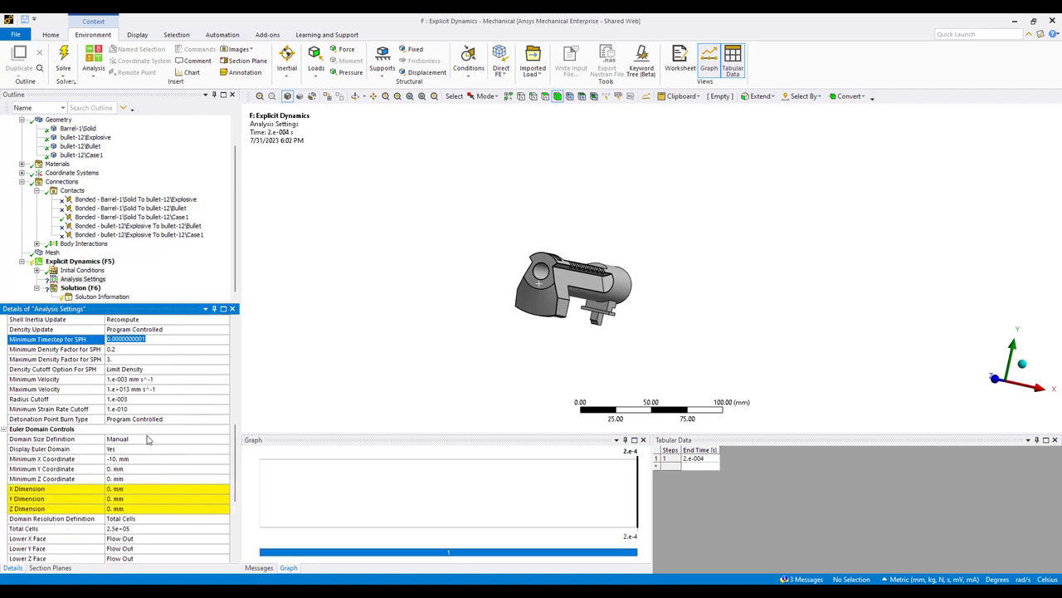
pyautogui.click(127, 469)
pyautogui.write('-4')
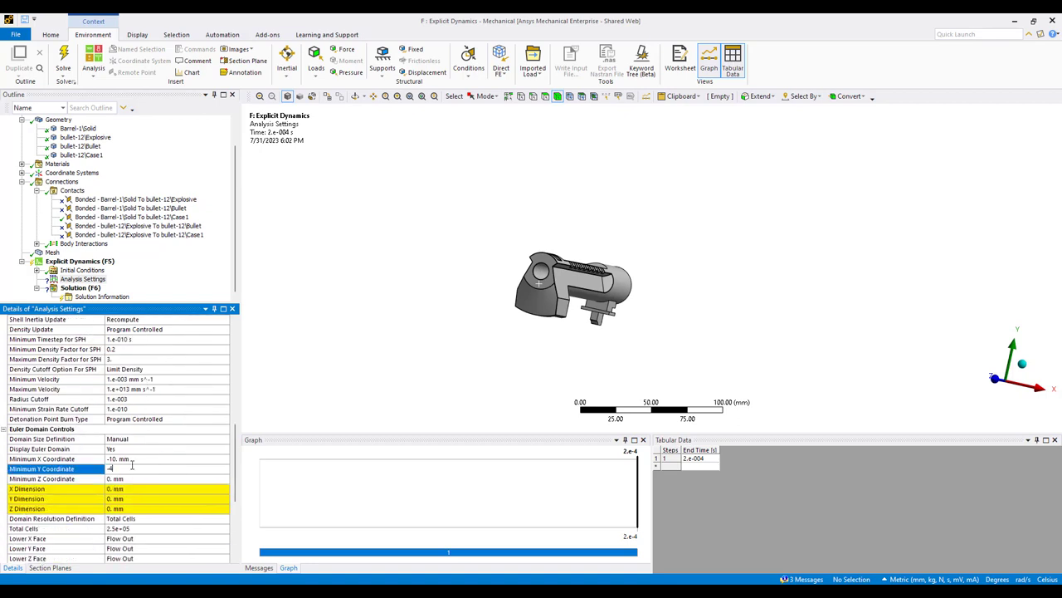
pyautogui.write('0')
pyautogui.press('Return')
pyautogui.click(133, 470)
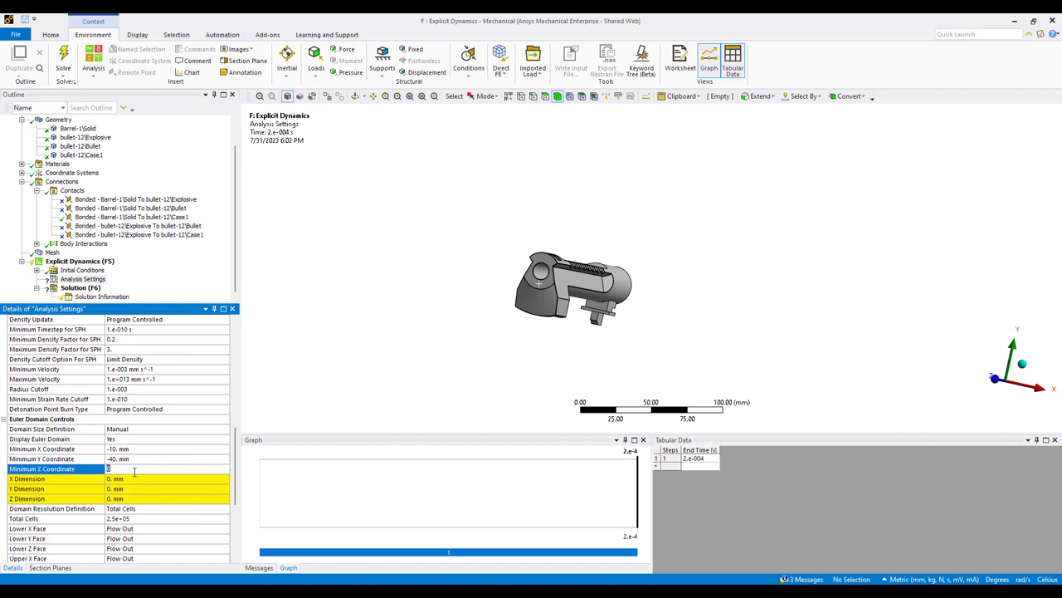
pyautogui.write('-150')
pyautogui.press('Return')
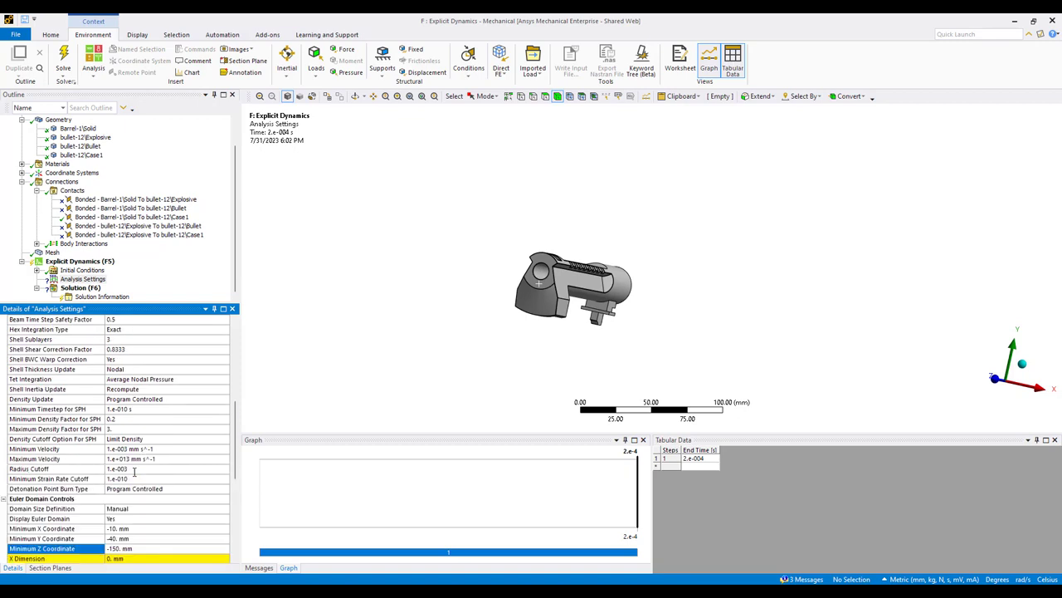
pyautogui.click(134, 547)
pyautogui.scroll(-2, 157, 540)
# Set the Euler domain X, Y and Z dimensions to 20, 40 and 200 mm
pyautogui.click(139, 500)
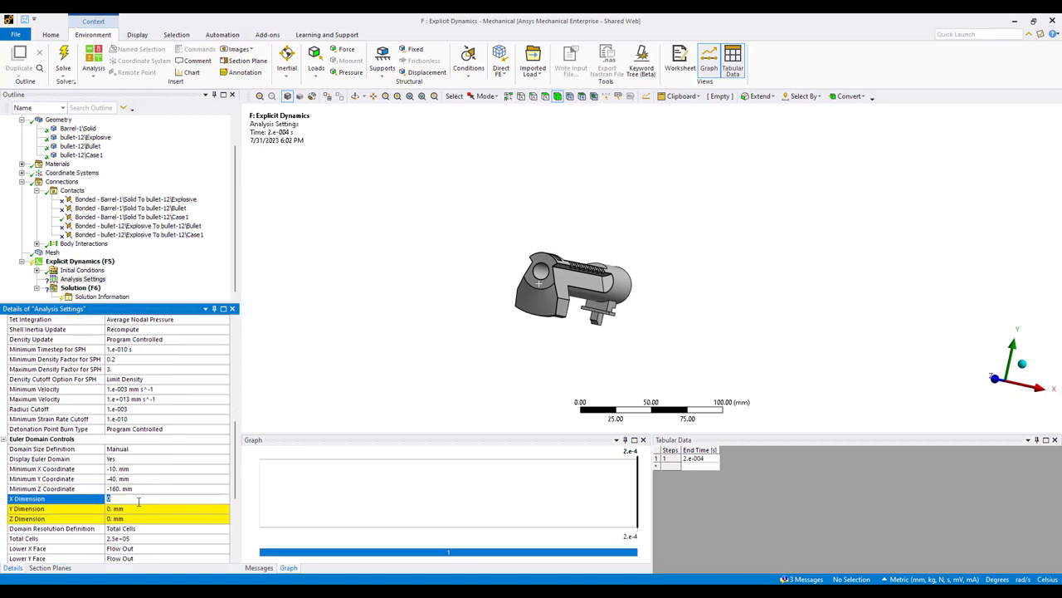
pyautogui.write('20')
pyautogui.press('Return')
pyautogui.scroll(-2, 141, 498)
pyautogui.click(126, 470)
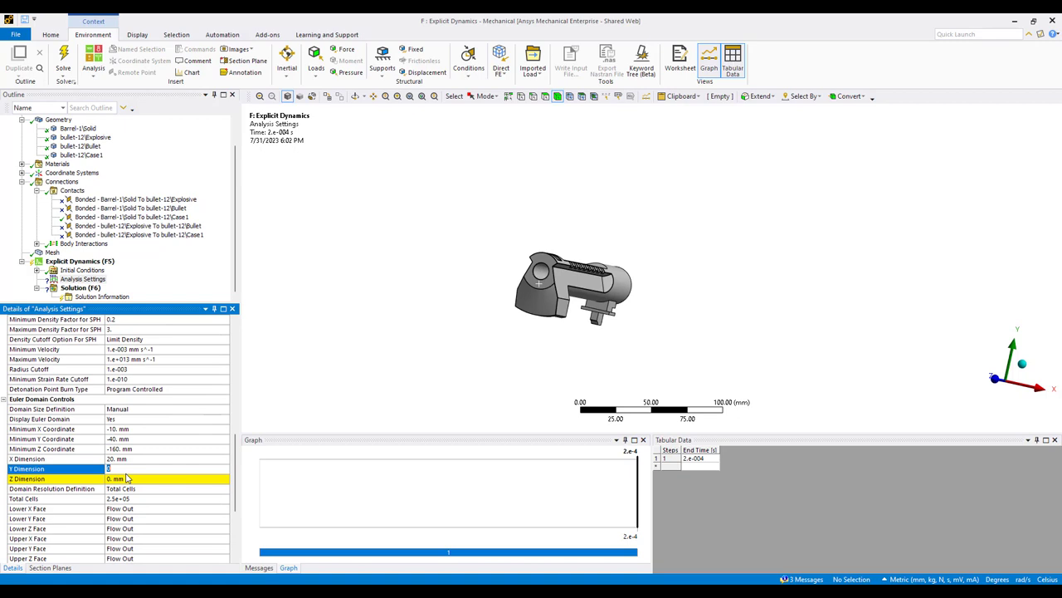
pyautogui.write('40')
pyautogui.press('Return')
pyautogui.scroll(-1, 129, 472)
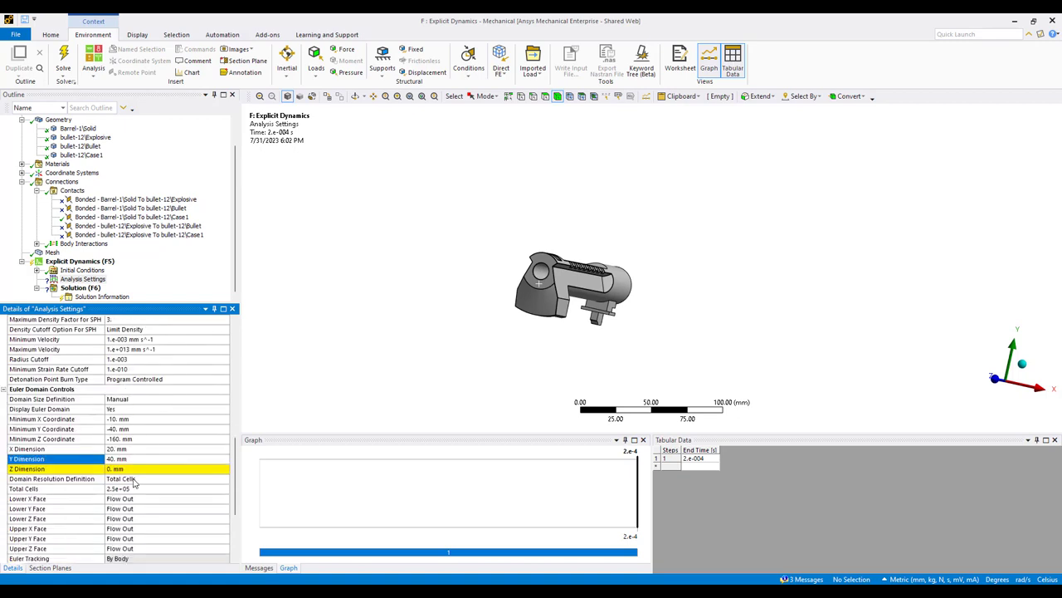
pyautogui.click(134, 469)
pyautogui.write('200')
pyautogui.press('Return')
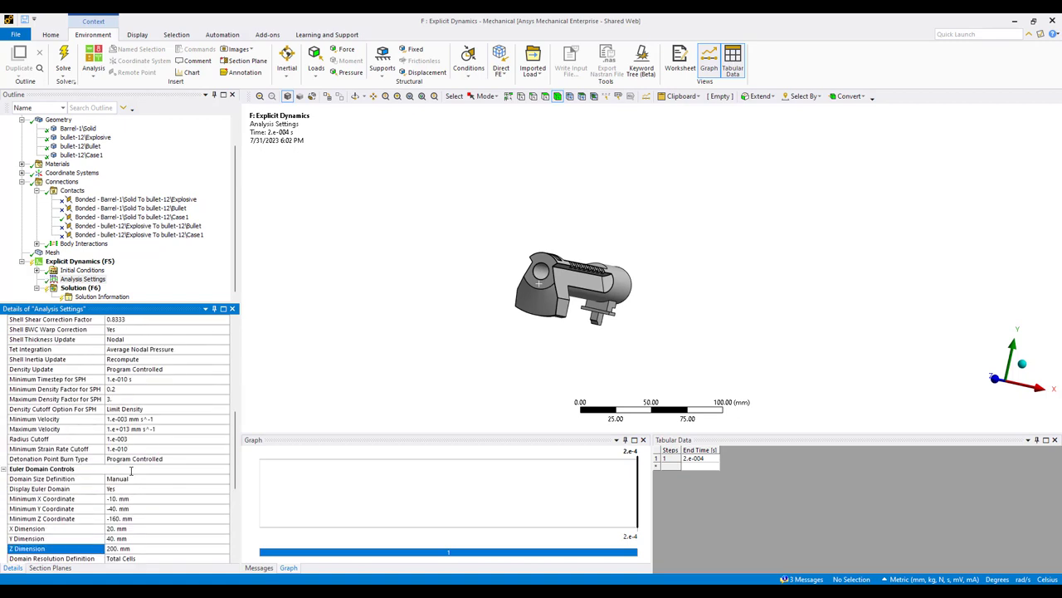
# Set the Euler domain total cell count to 4e+05
pyautogui.scroll(-1, 141, 473)
pyautogui.click(141, 479)
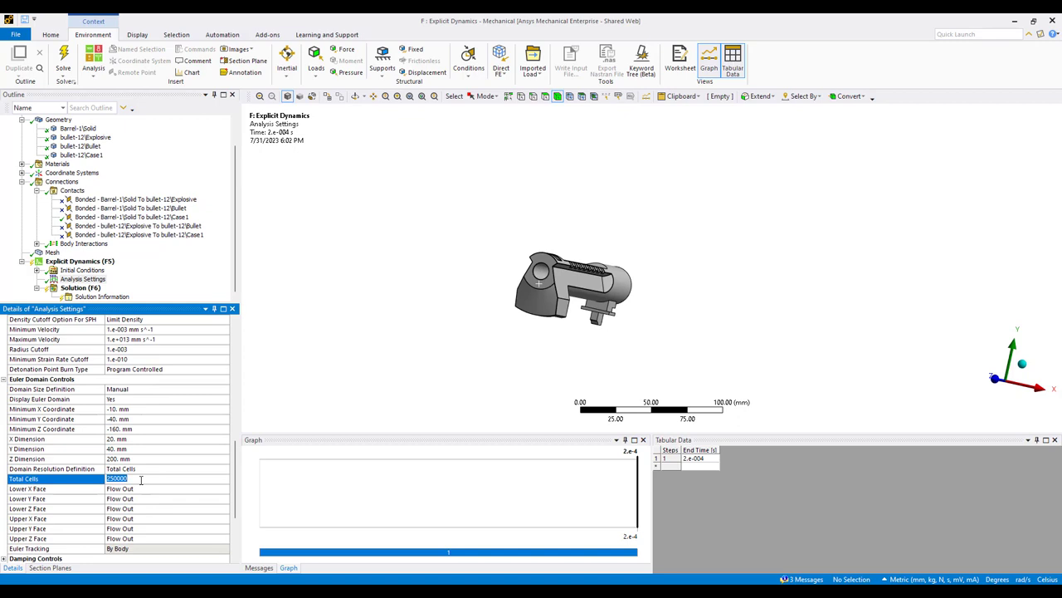
pyautogui.write('4e+05')
pyautogui.press('Return')
pyautogui.scroll(-4, 140, 479)
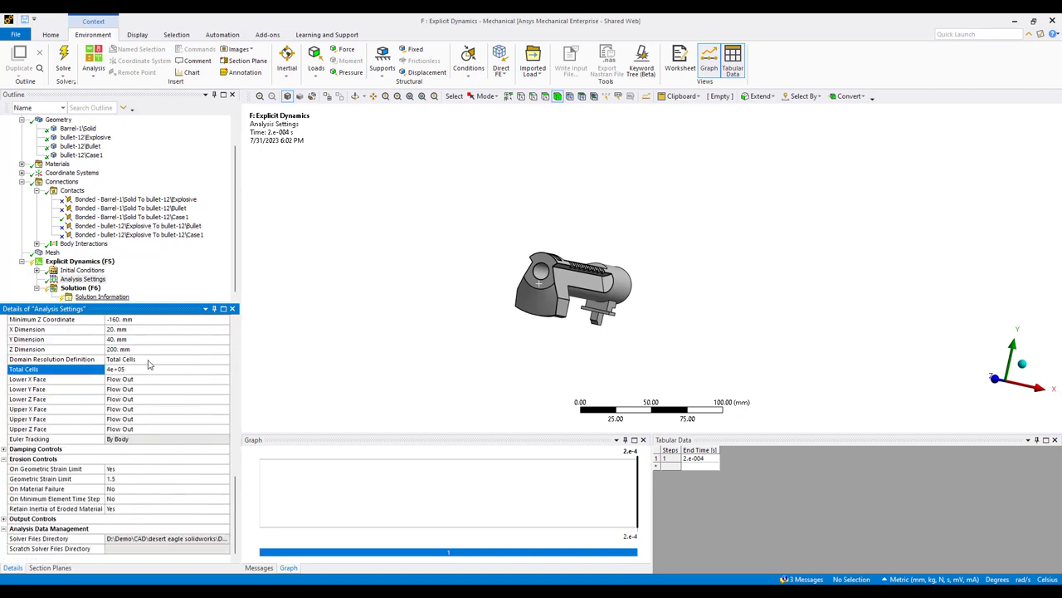
pyautogui.scroll(2, 160, 376)
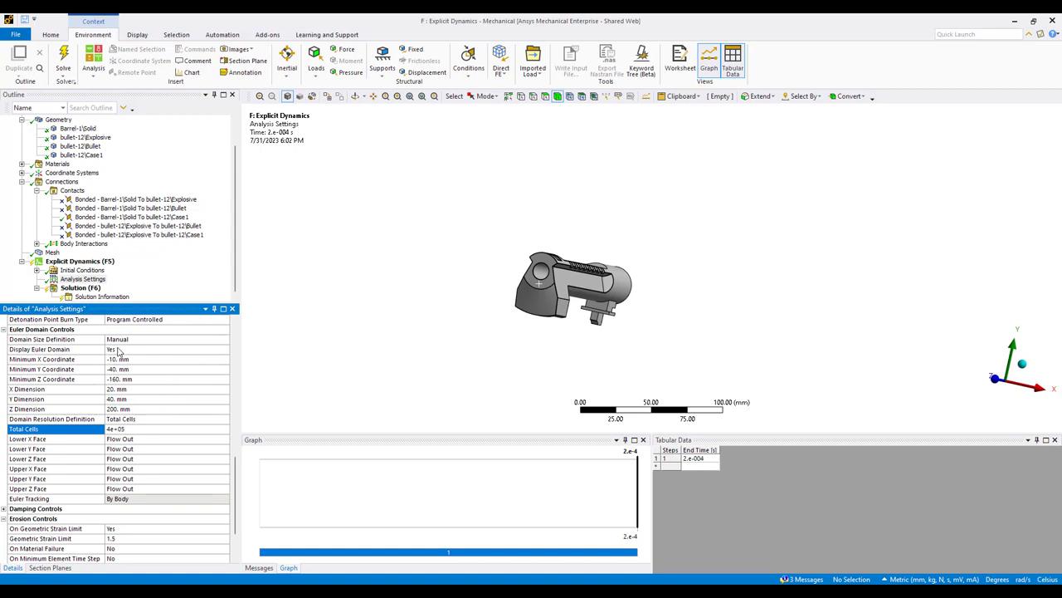
# Add a Fixed Support on the left block's end face and two faces of the right block
pyautogui.click(82, 280)
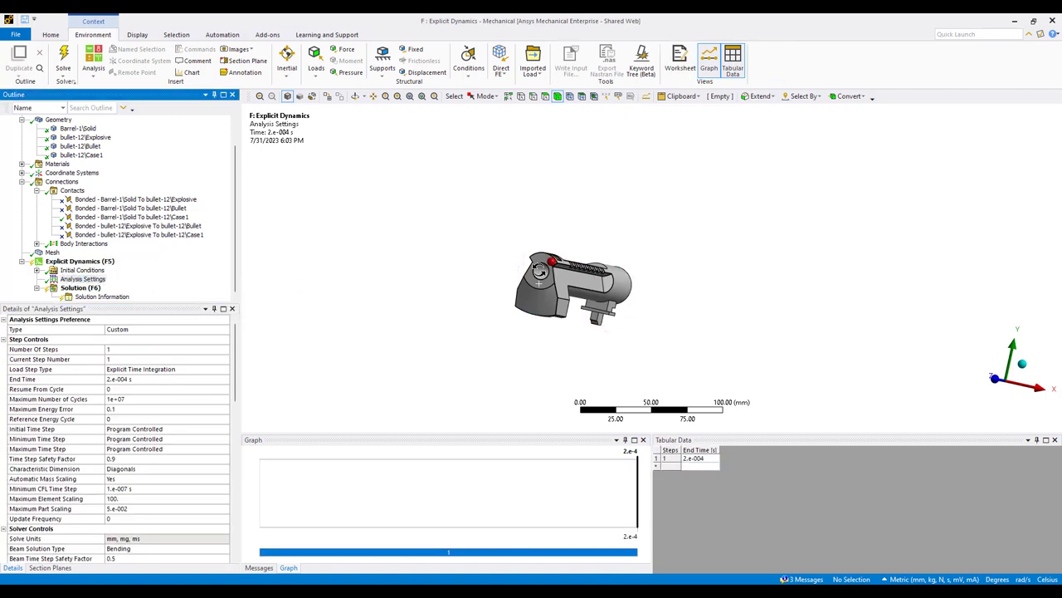
pyautogui.moveTo(476, 272)
pyautogui.mouseDown(button='middle')
pyautogui.moveTo(482, 196)
pyautogui.moveTo(477, 265)
pyautogui.moveTo(487, 271)
pyautogui.mouseUp(button='middle')
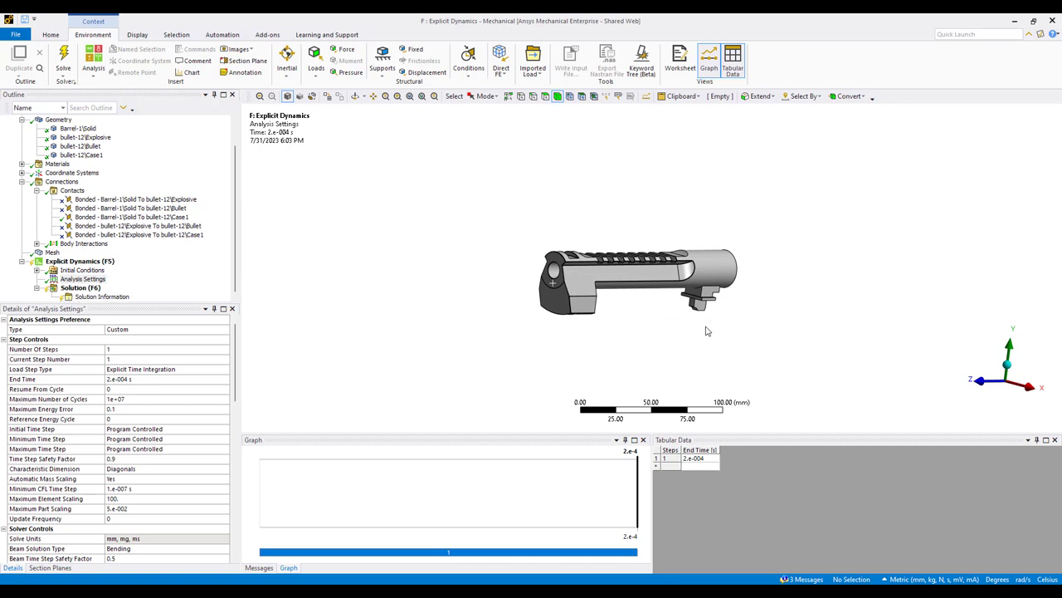
pyautogui.moveTo(631, 282); pyautogui.dragTo(641, 240, button='middle')
pyautogui.click(545, 96)
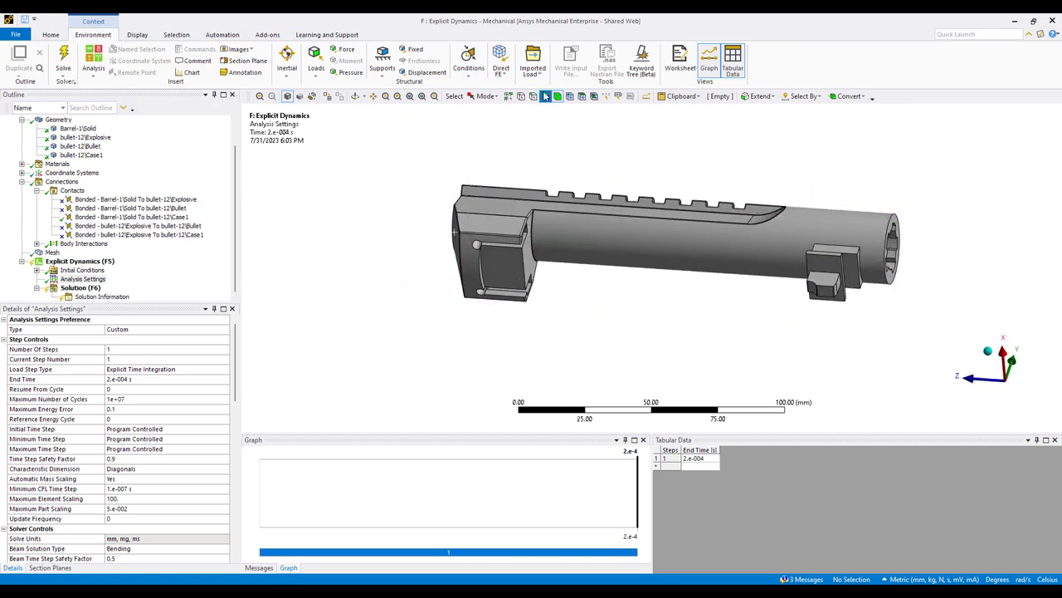
pyautogui.click(492, 260)
pyautogui.keyDown('ctrl'); pyautogui.click(825, 281); pyautogui.keyUp('ctrl')
pyautogui.moveTo(825, 281); pyautogui.dragTo(825, 311, button='middle')
pyautogui.keyDown('ctrl'); pyautogui.click(825, 314); pyautogui.keyUp('ctrl')
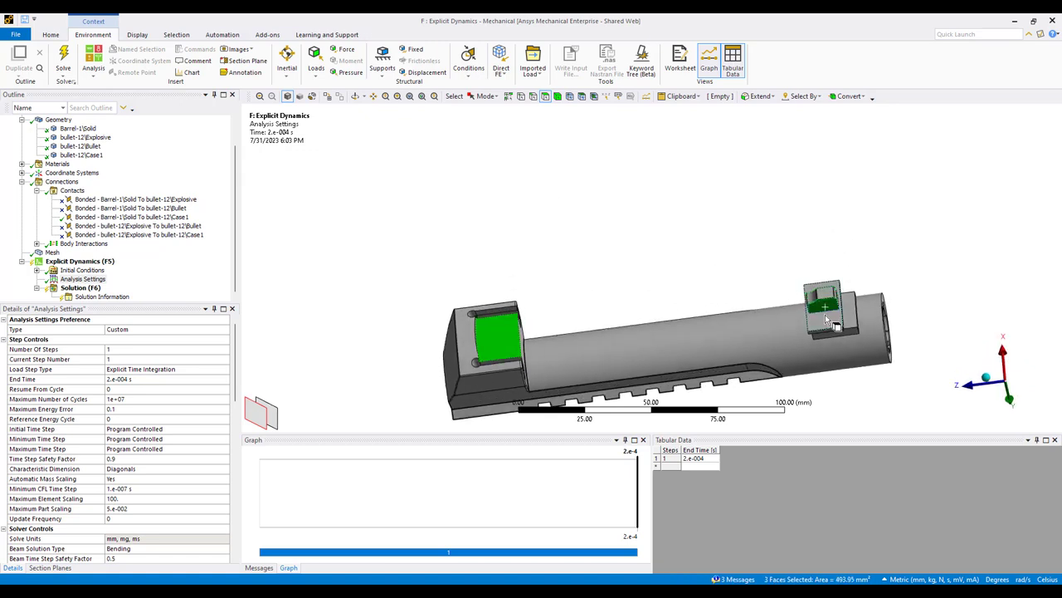
pyautogui.rightClick(606, 264)
pyautogui.moveTo(664, 270)
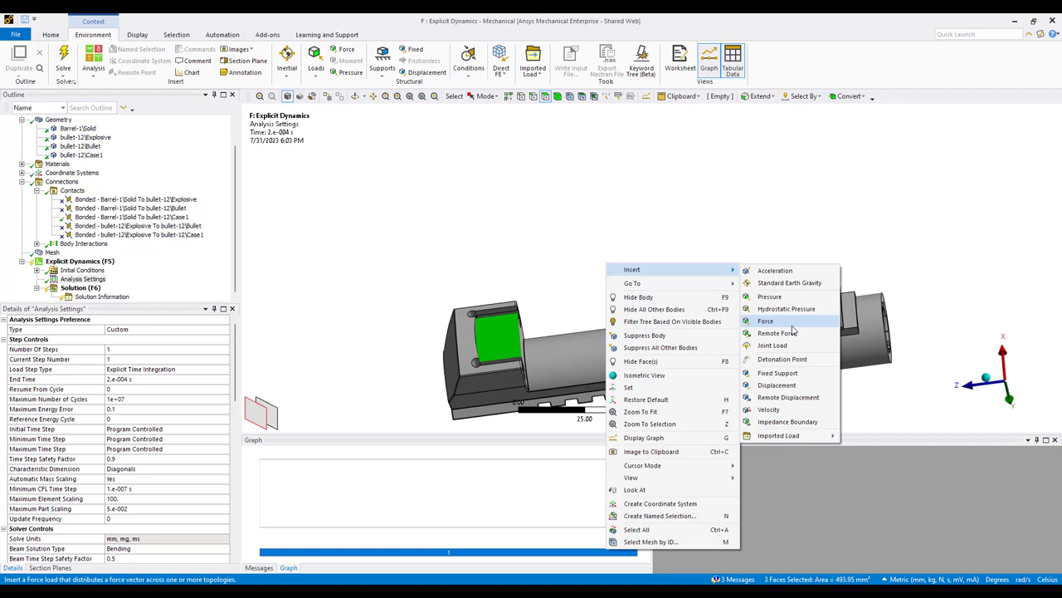
pyautogui.click(777, 372)
pyautogui.moveTo(778, 373); pyautogui.dragTo(572, 350, button='middle')
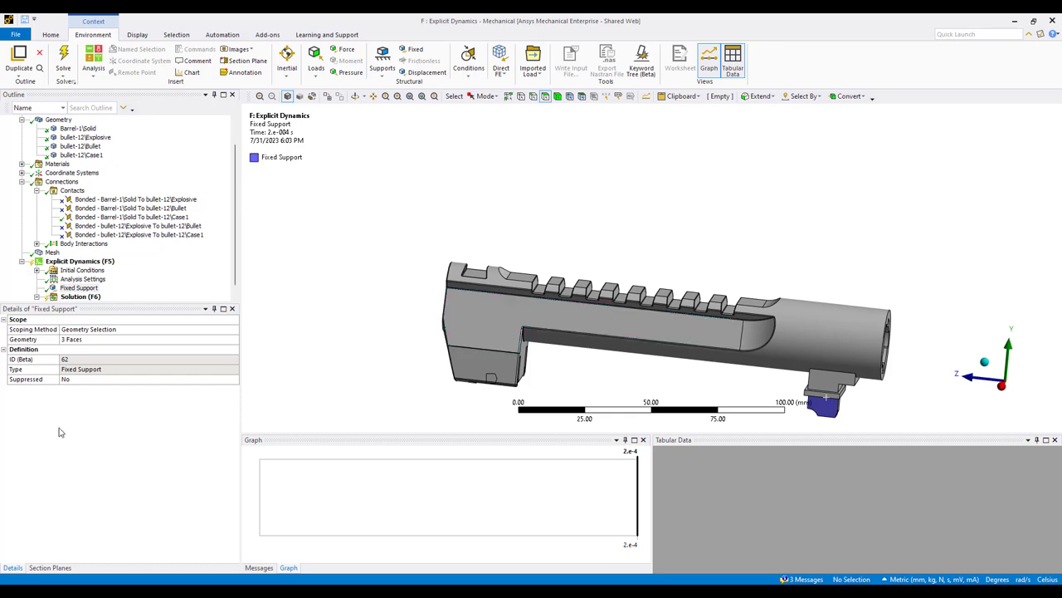
# Suppress the barrel, leaving the bullet, and insert a Detonation Point into the analysis
pyautogui.rightClick(685, 325)
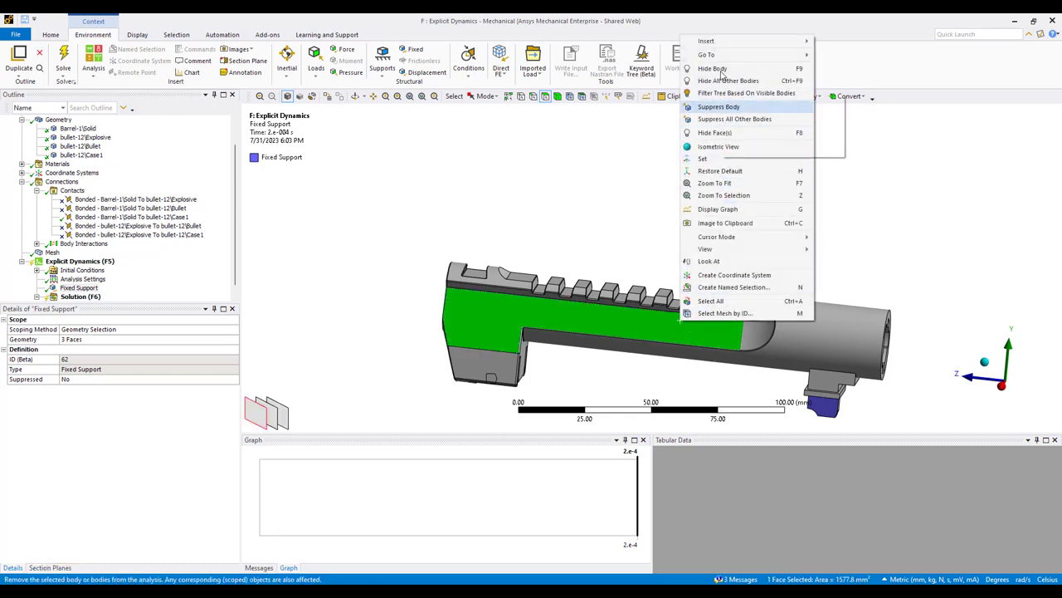
pyautogui.click(718, 106)
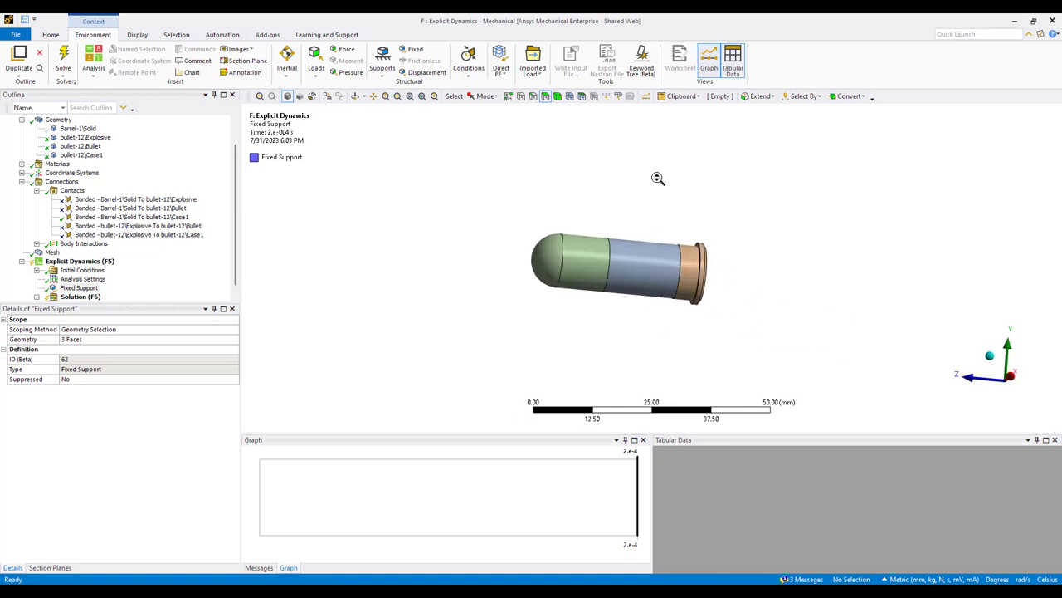
pyautogui.rightClick(88, 264)
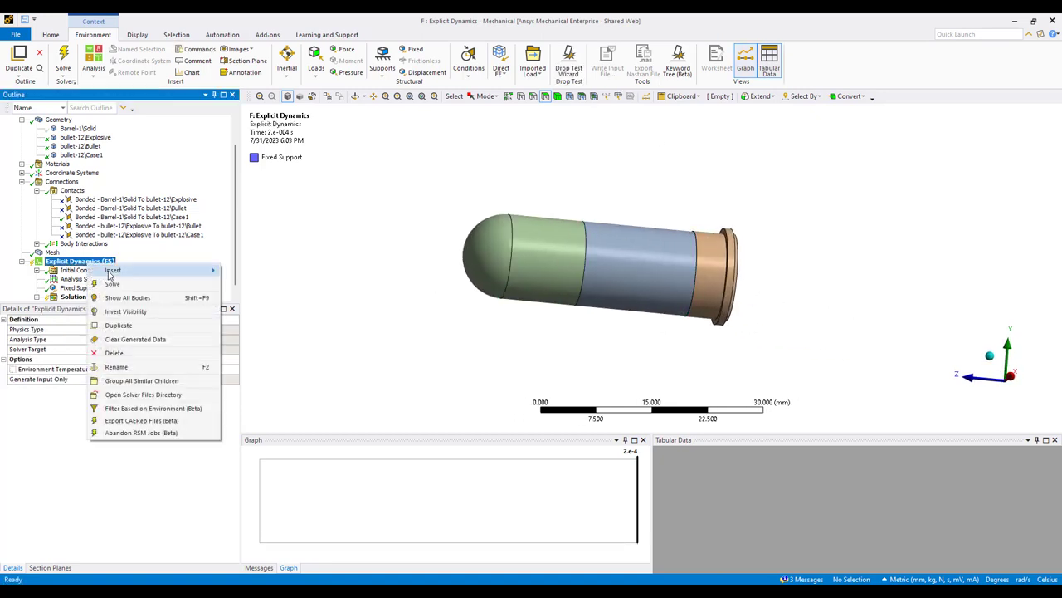
pyautogui.moveTo(124, 271)
pyautogui.click(274, 372)
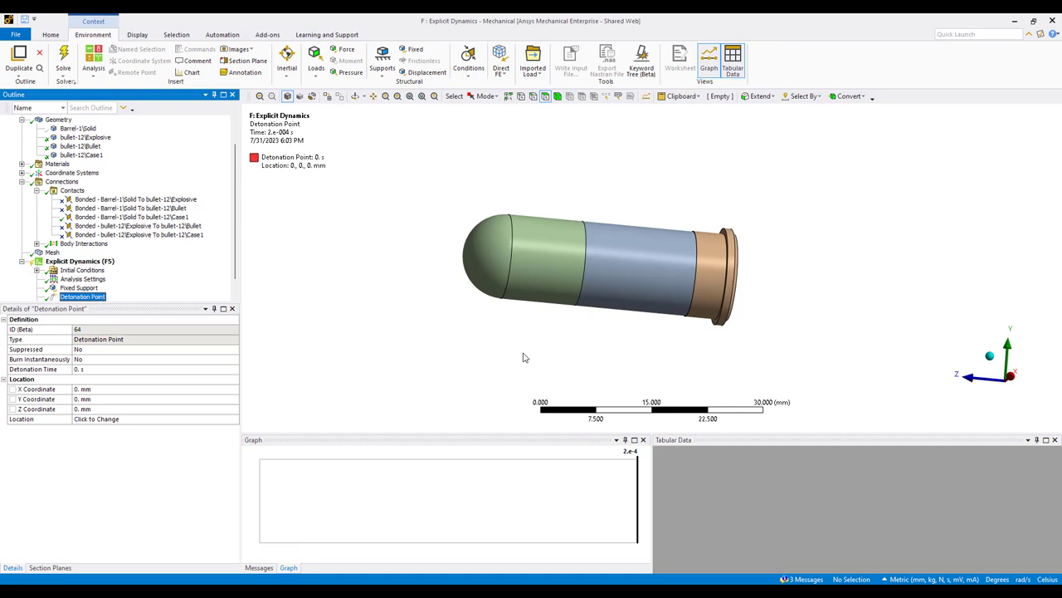
# Hide the base ring body and locate the detonation point on the cylinder's end face
pyautogui.moveTo(617, 329); pyautogui.dragTo(682, 299, button='middle')
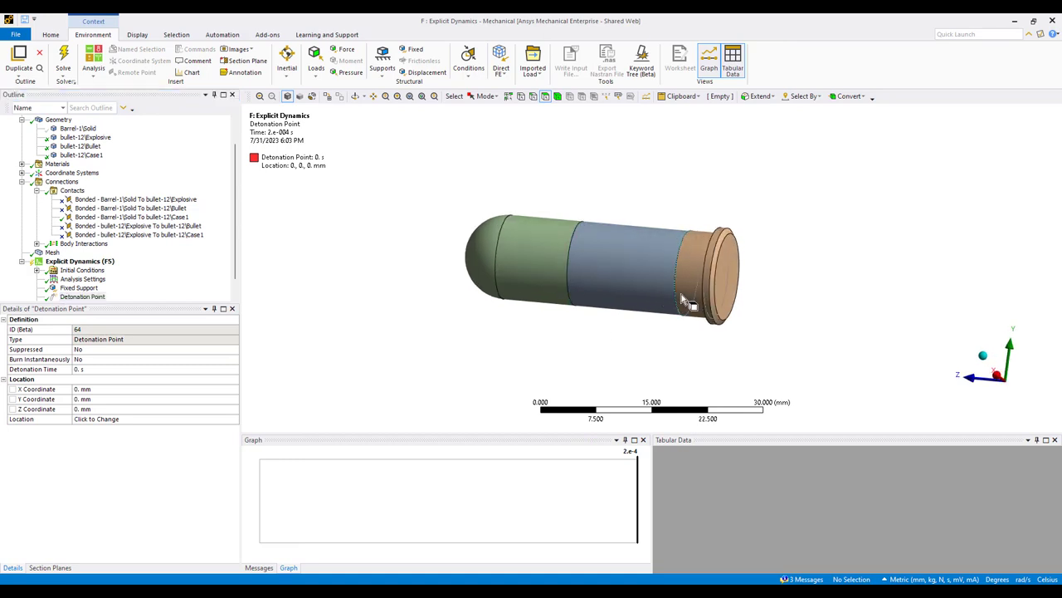
pyautogui.rightClick(688, 301)
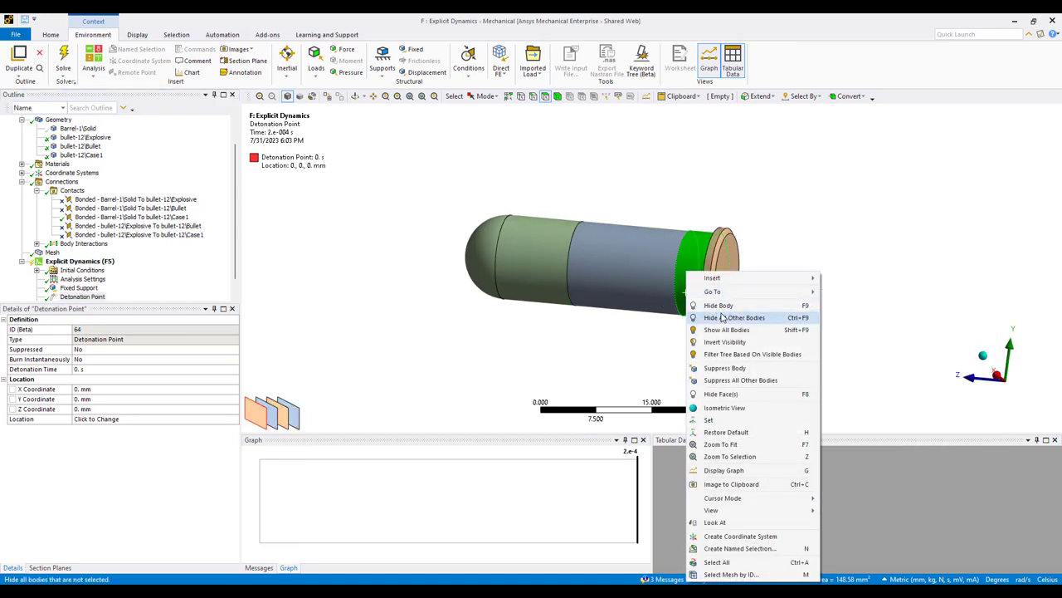
pyautogui.click(719, 306)
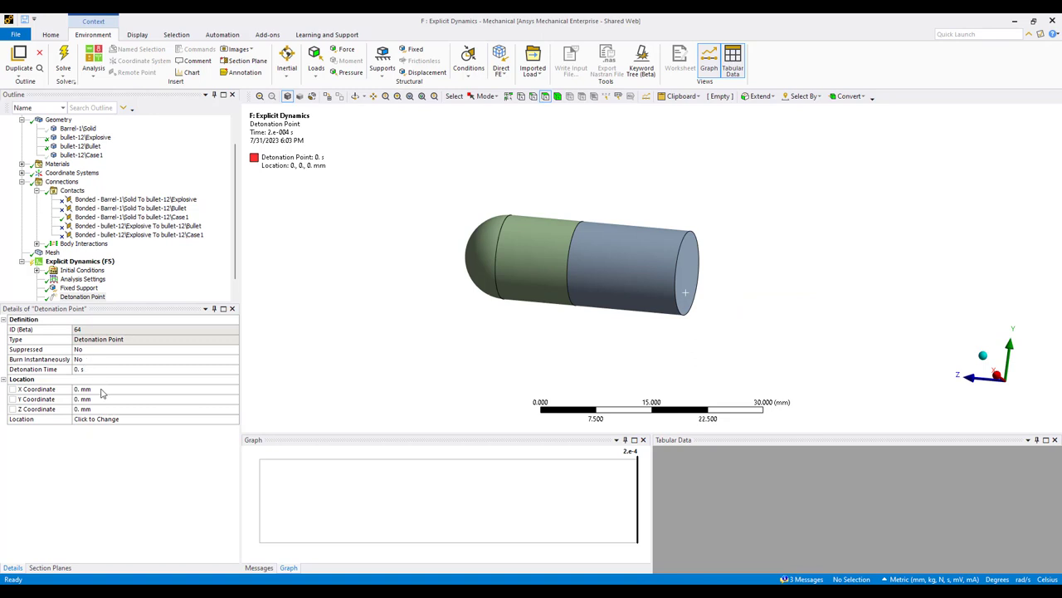
pyautogui.click(98, 420)
pyautogui.click(687, 284)
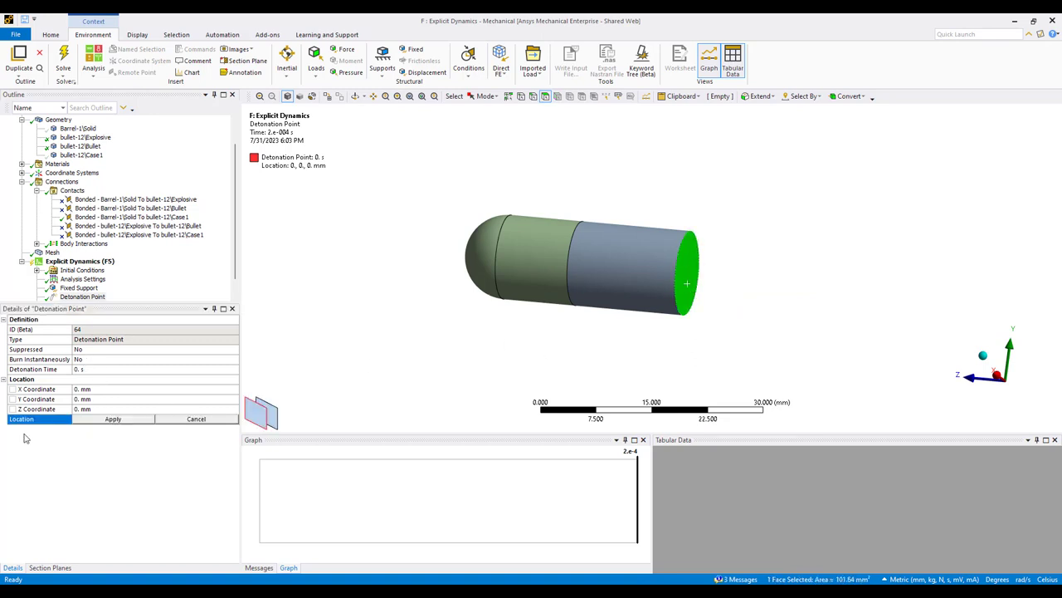
pyautogui.click(113, 419)
# Change the detonation point's Z coordinate to -147 mm
pyautogui.moveTo(608, 271)
pyautogui.mouseDown(button='middle')
pyautogui.moveTo(600, 277)
pyautogui.moveTo(636, 277)
pyautogui.moveTo(624, 280)
pyautogui.mouseUp(button='middle')
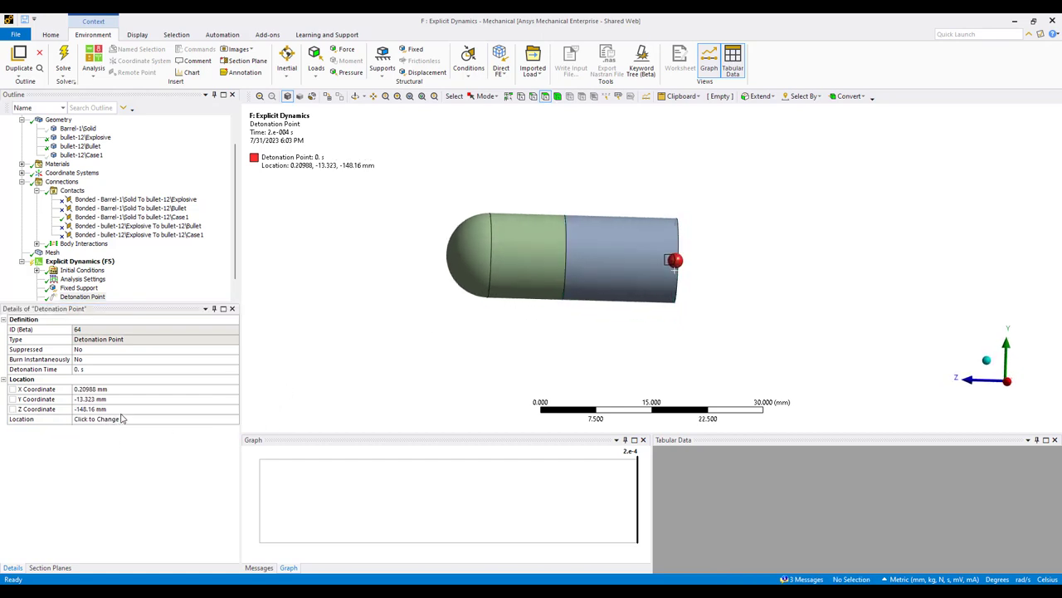
pyautogui.click(147, 409)
pyautogui.moveTo(84, 409); pyautogui.dragTo(203, 409)
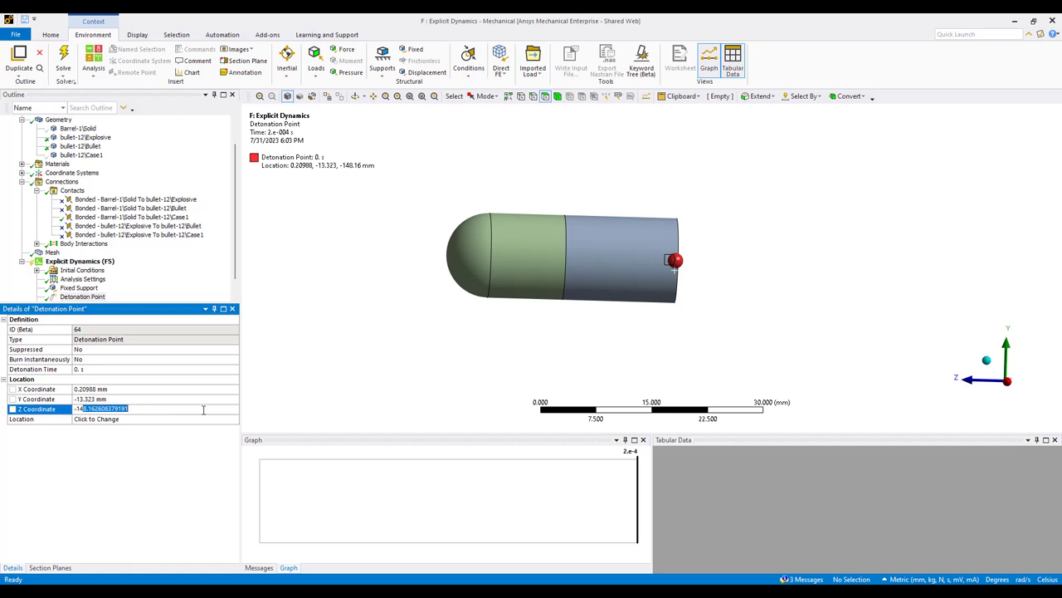
pyautogui.press('Return')
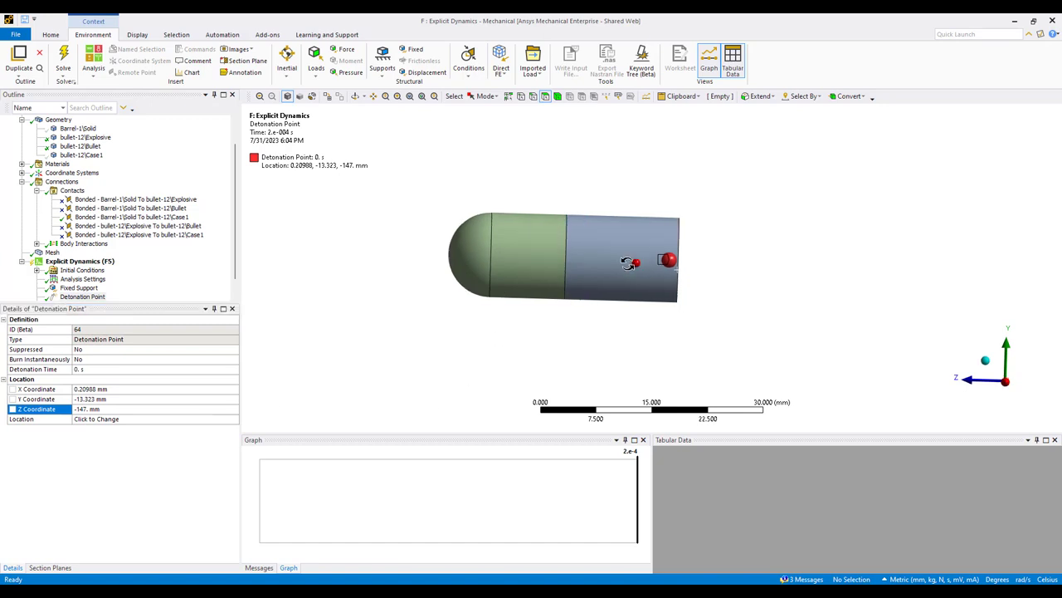
pyautogui.moveTo(629, 256); pyautogui.dragTo(674, 264, button='middle')
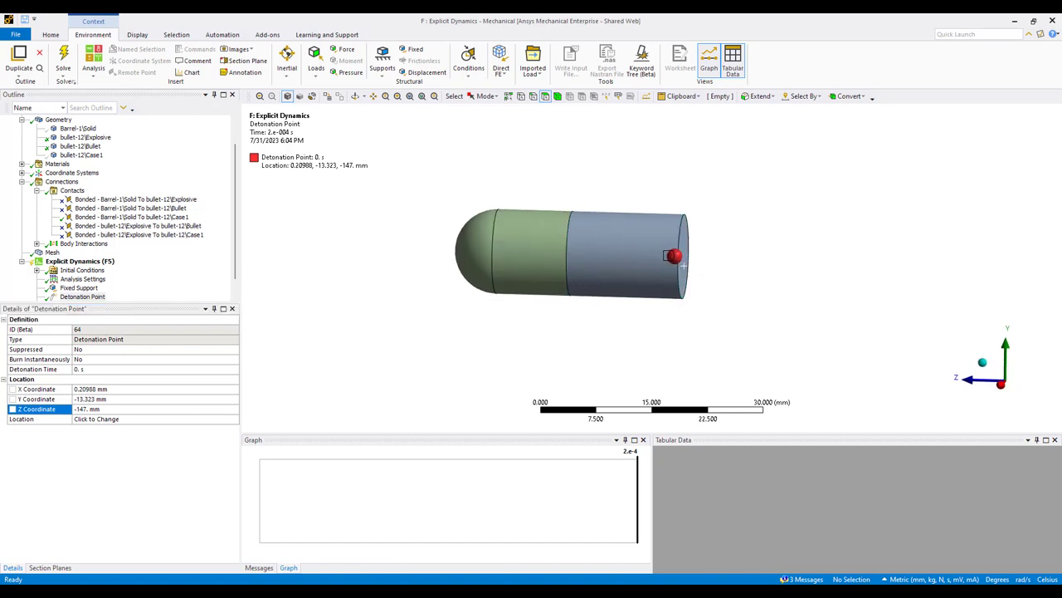
pyautogui.hotkey('alt', 'Tab')
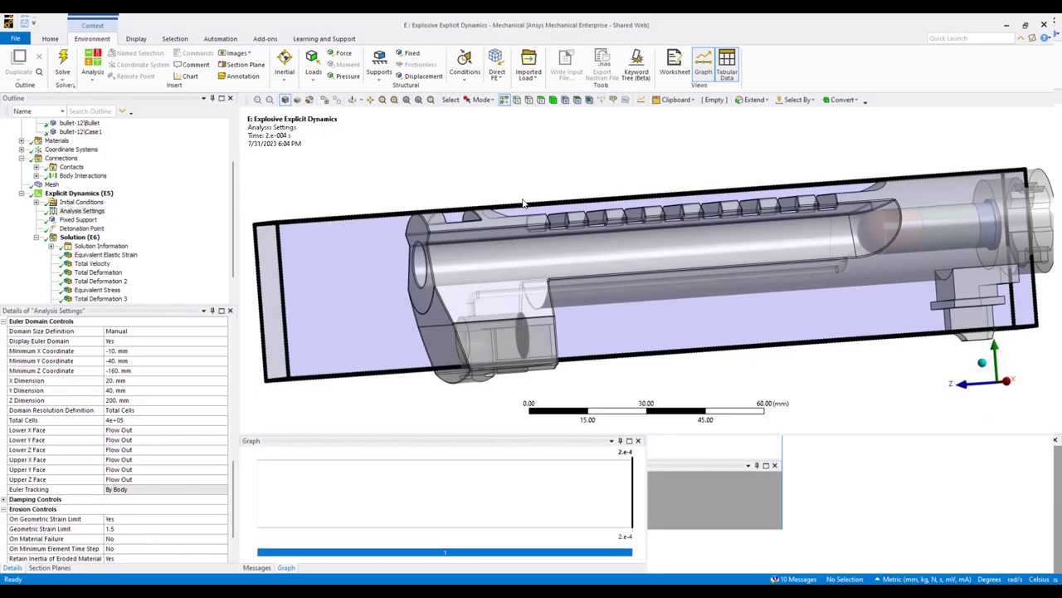
pyautogui.moveTo(523, 203); pyautogui.dragTo(642, 288, button='middle')
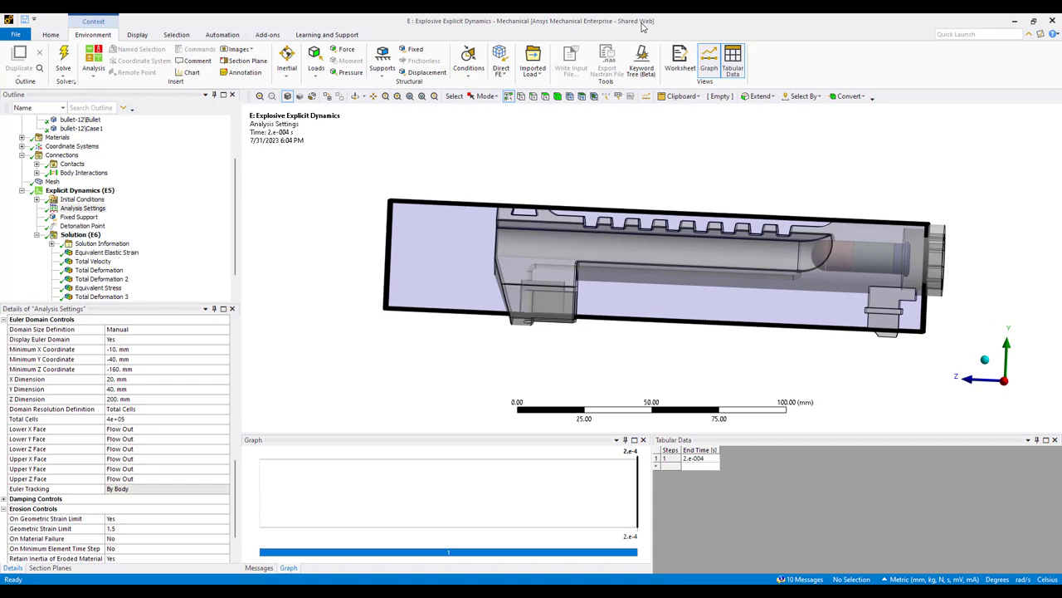
pyautogui.scroll(-1, 146, 264)
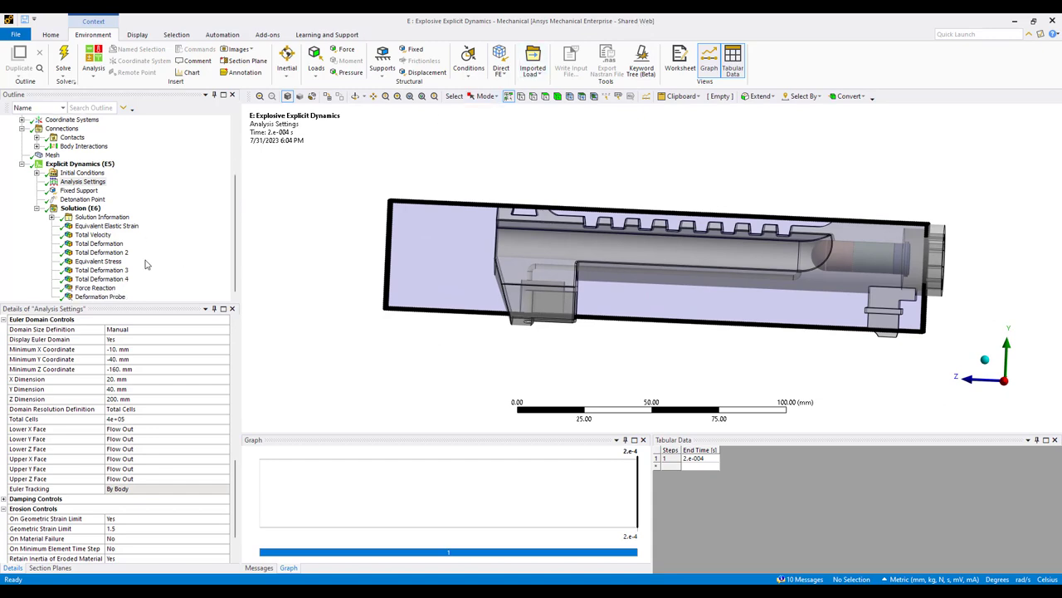
pyautogui.click(101, 217)
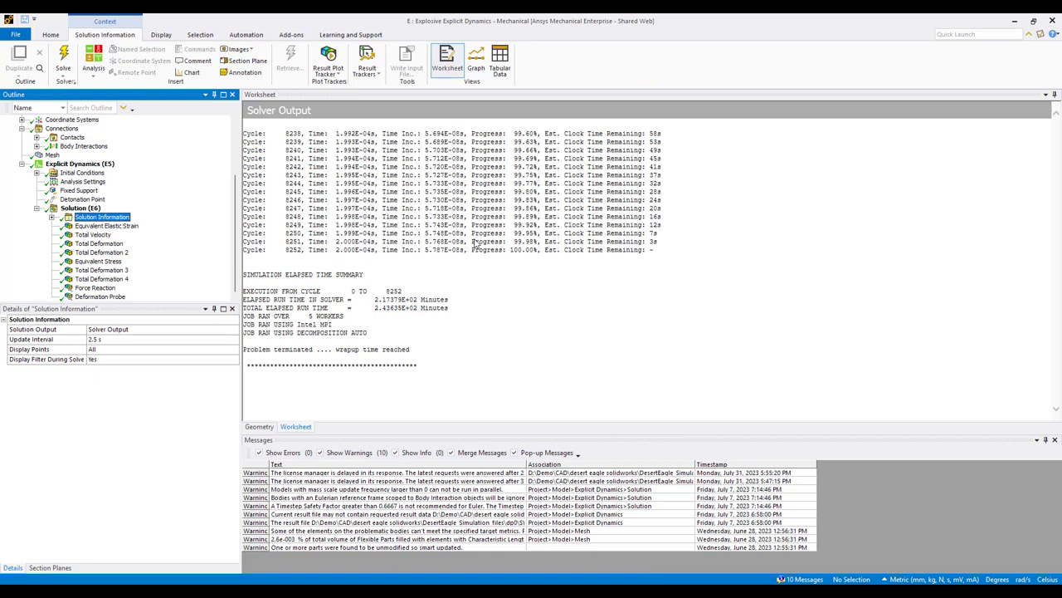
pyautogui.click(81, 200)
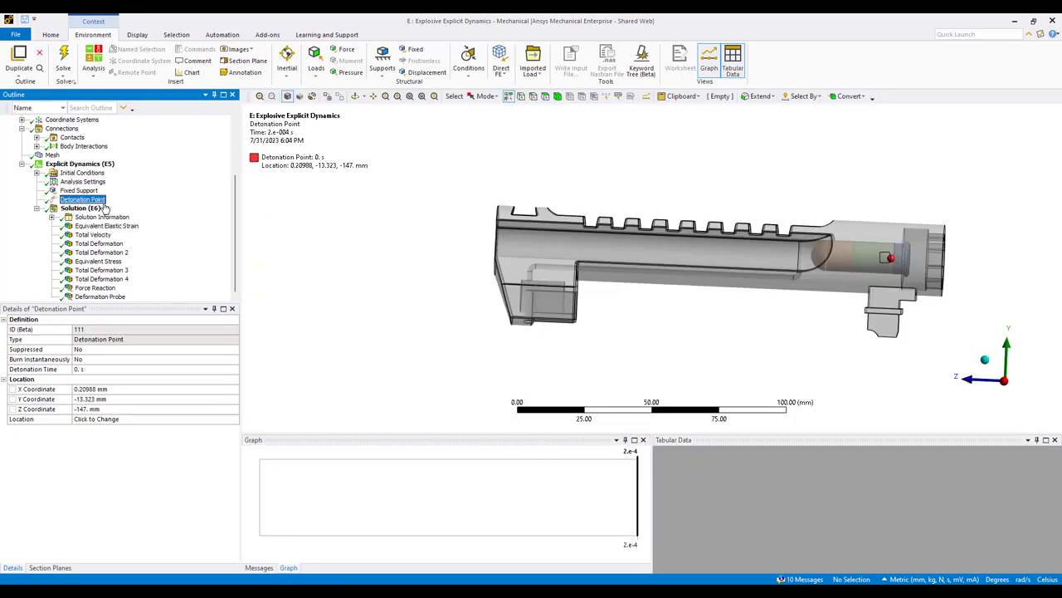
pyautogui.click(78, 190)
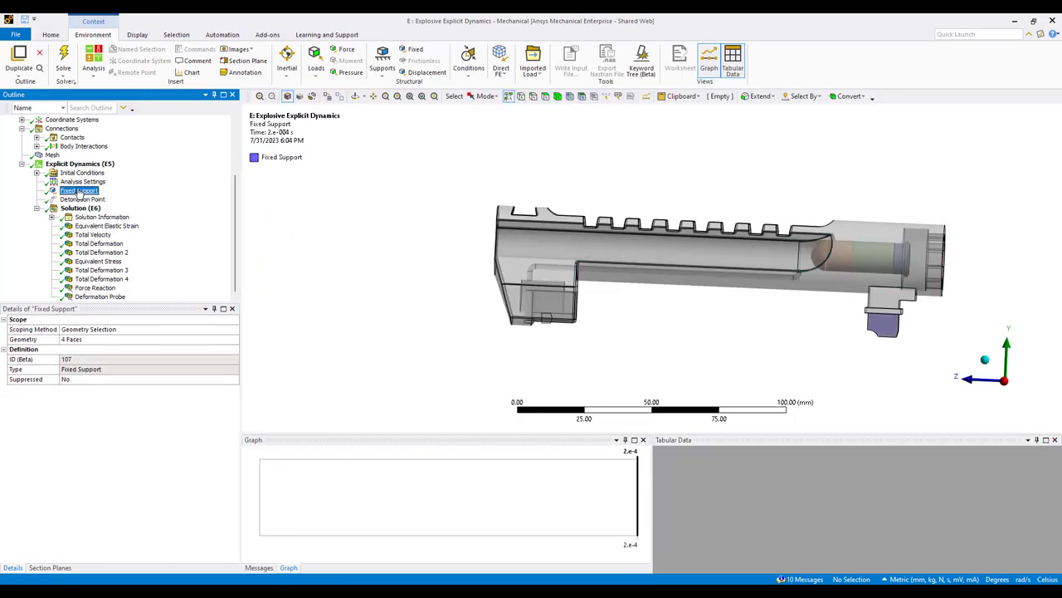
pyautogui.click(82, 181)
pyautogui.moveTo(686, 267); pyautogui.dragTo(722, 334, button='middle')
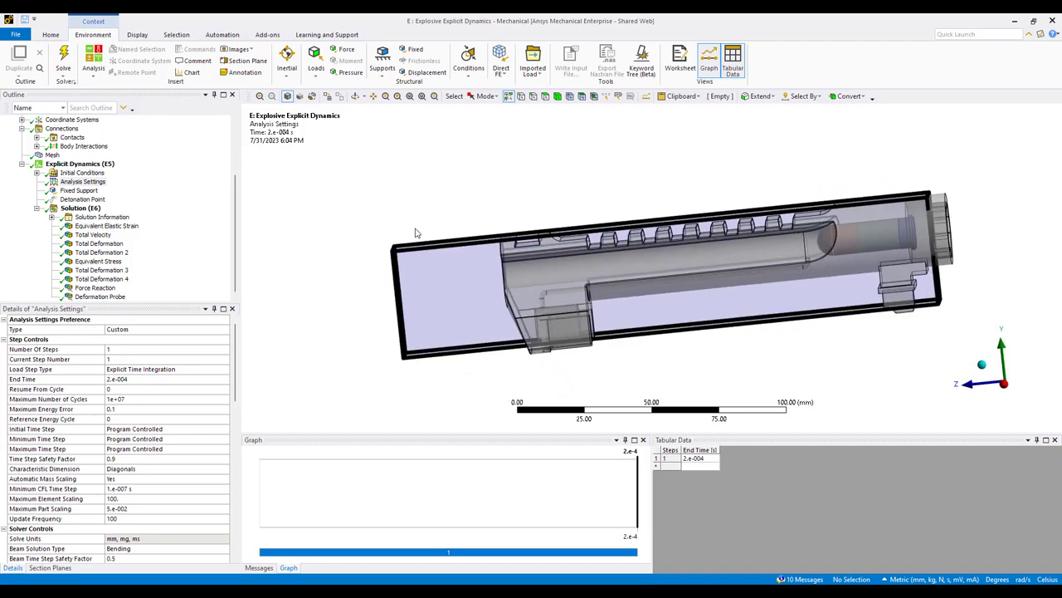
# Fit the model in view and show the Total Velocity result, peaking at 1.2445e7 mm/s
pyautogui.scroll(8, 600, 260)
pyautogui.moveTo(707, 258); pyautogui.dragTo(554, 276, button='middle')
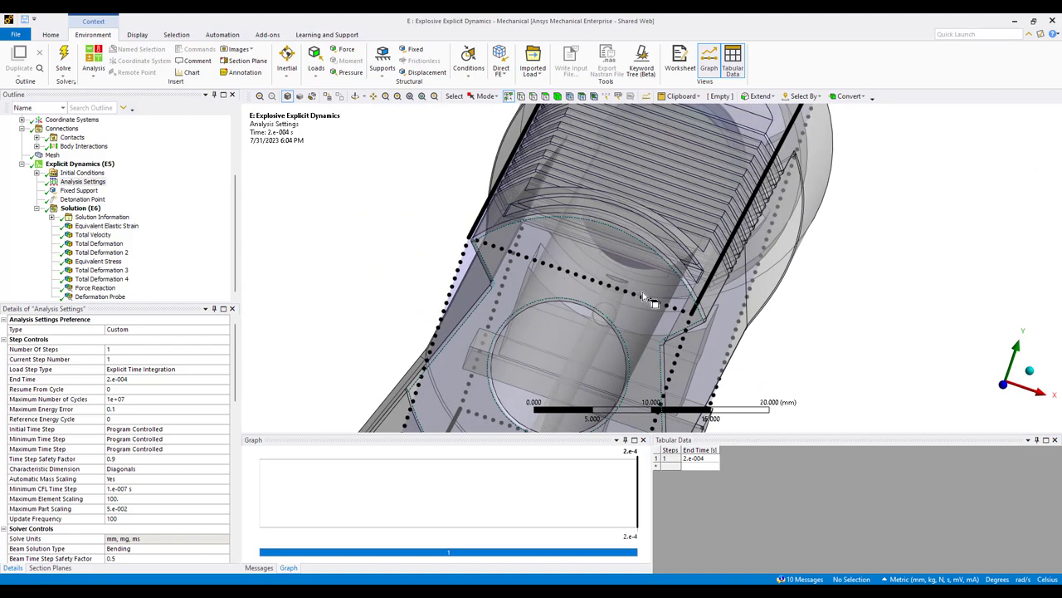
pyautogui.moveTo(646, 299); pyautogui.dragTo(689, 305, button='middle')
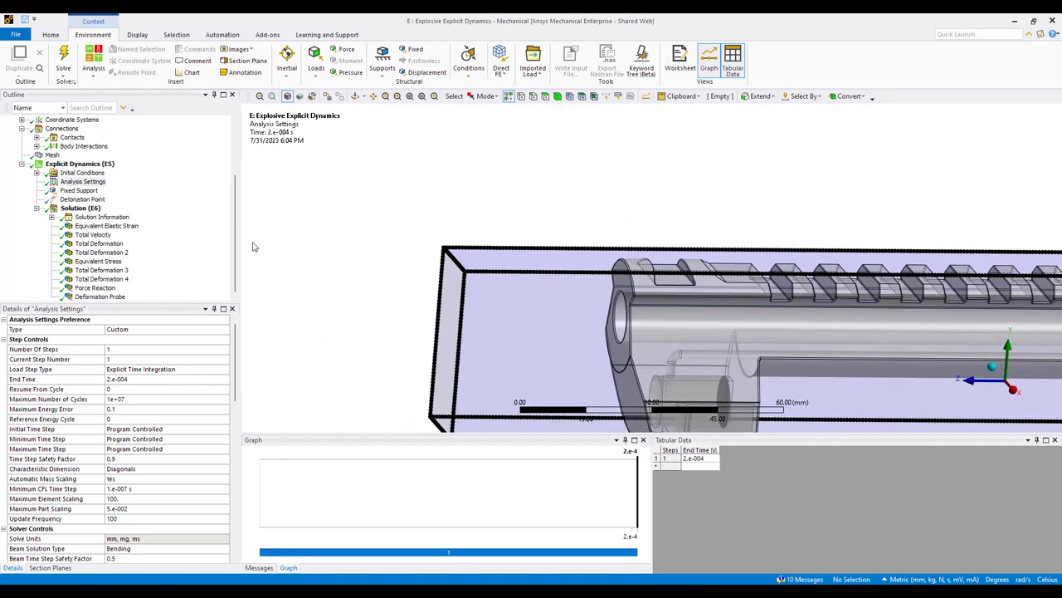
pyautogui.press('F7')
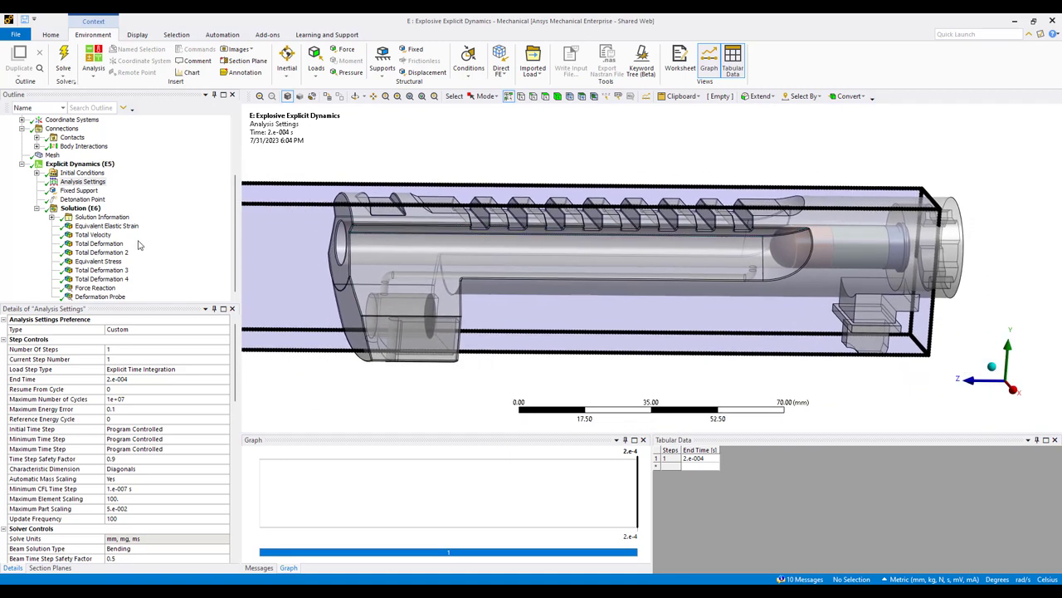
pyautogui.click(98, 235)
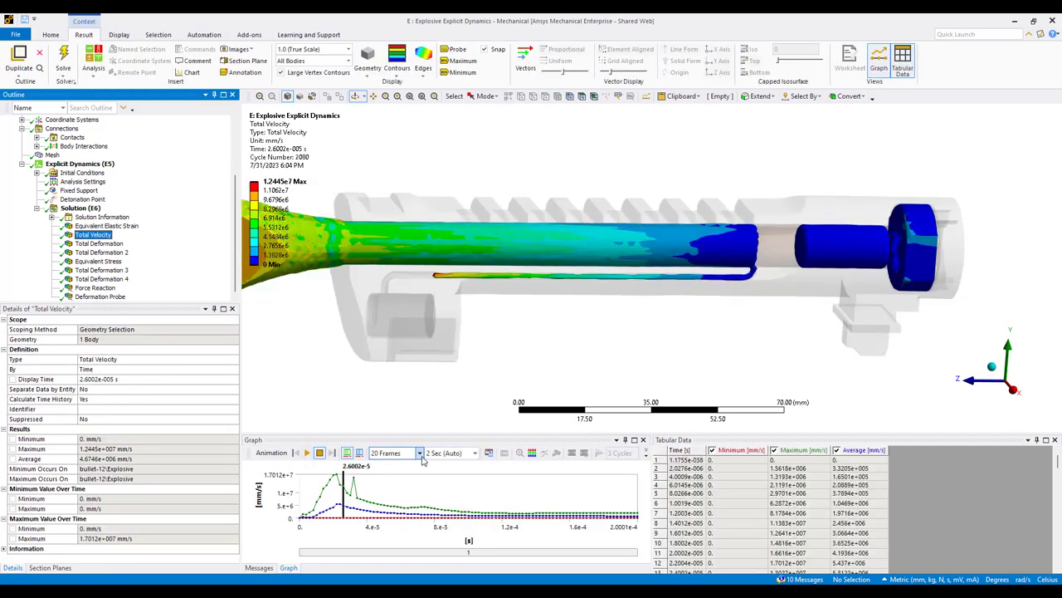
# Set the animation to 4 seconds and 40 frames and play the Total Velocity result
pyautogui.click(465, 453)
pyautogui.click(448, 496)
pyautogui.click(419, 452)
pyautogui.click(390, 497)
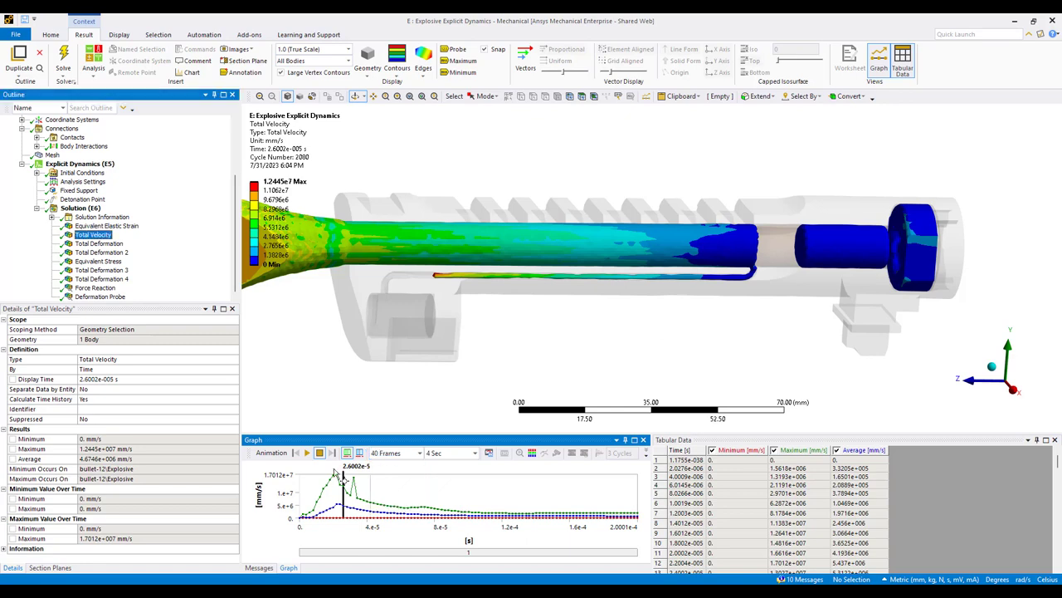
pyautogui.click(306, 453)
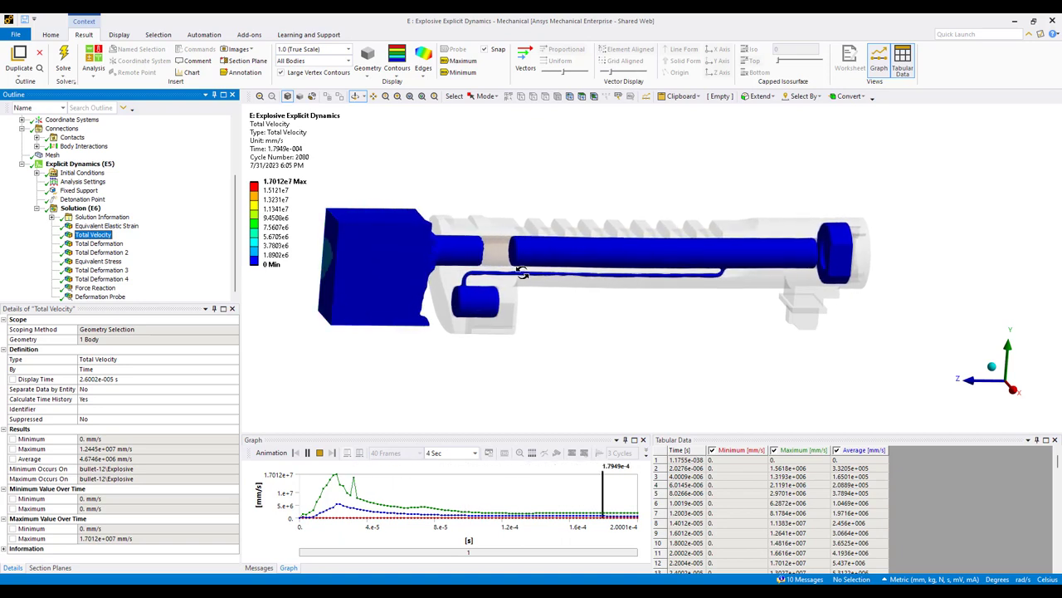
# Rotate the model to several angles during playback, then stop the animation
pyautogui.moveTo(642, 282); pyautogui.dragTo(671, 281)
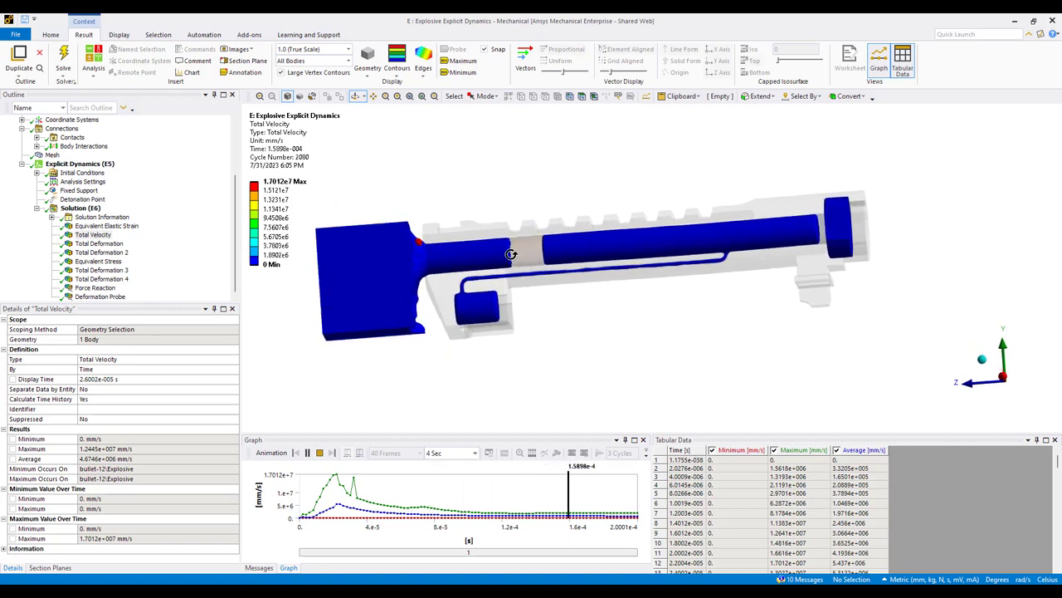
pyautogui.moveTo(526, 188)
pyautogui.mouseDown()
pyautogui.moveTo(612, 277)
pyautogui.moveTo(456, 257)
pyautogui.mouseUp()
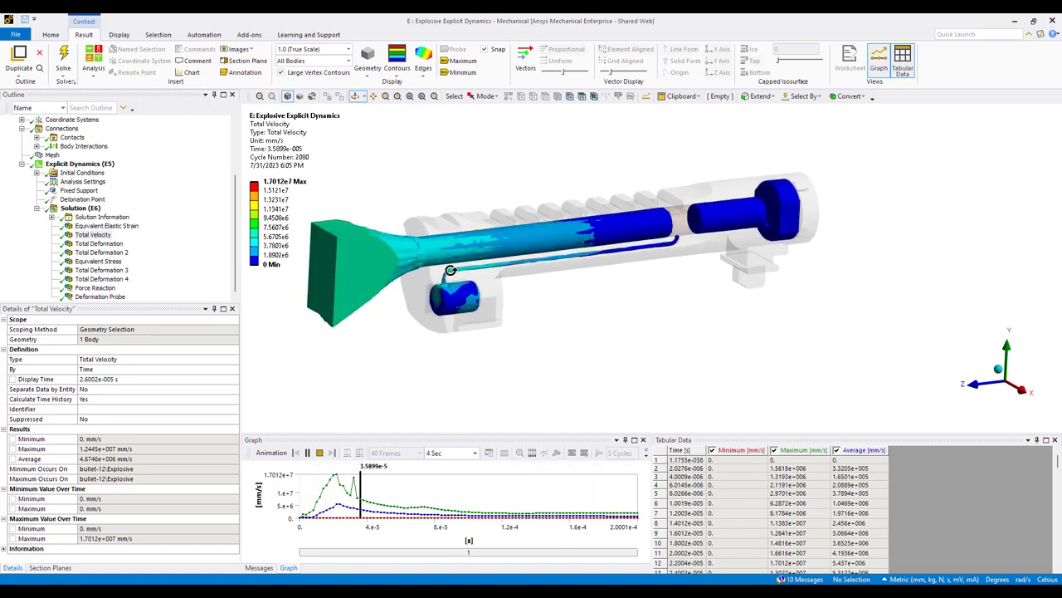
pyautogui.moveTo(552, 244); pyautogui.dragTo(557, 277)
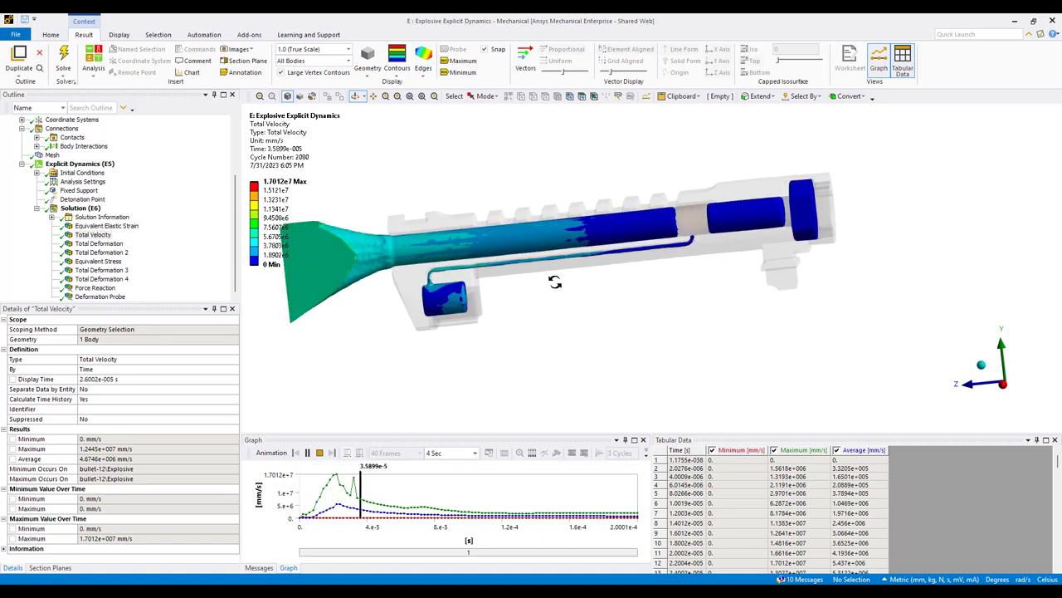
pyautogui.click(321, 454)
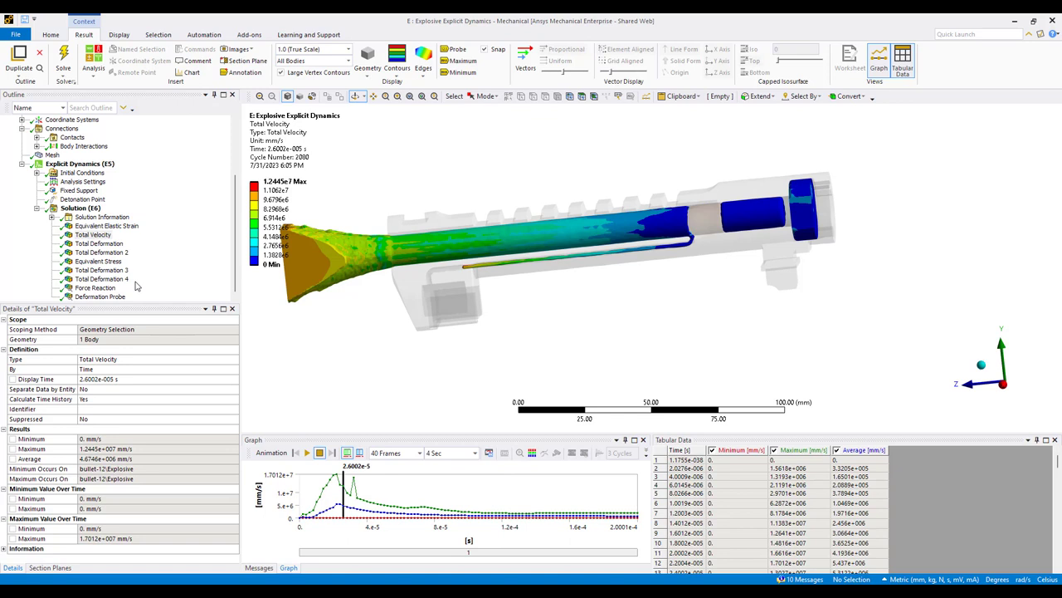
# Show Total Deformation (peak 0.76643 mm) with Section Plane 1 enabled and play its animation
pyautogui.rightClick(85, 211)
pyautogui.moveTo(112, 213)
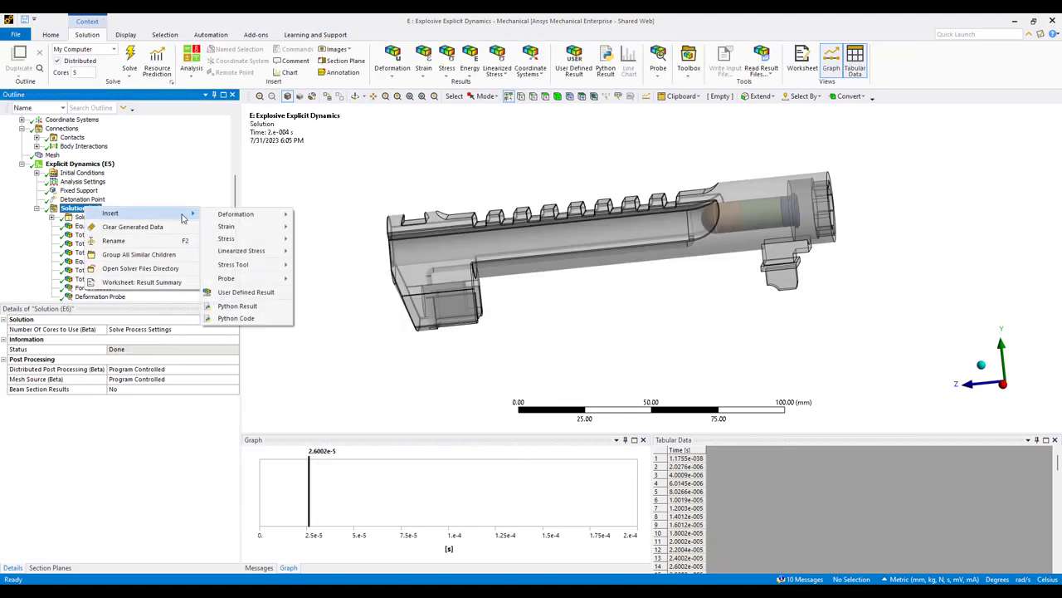
pyautogui.moveTo(249, 239)
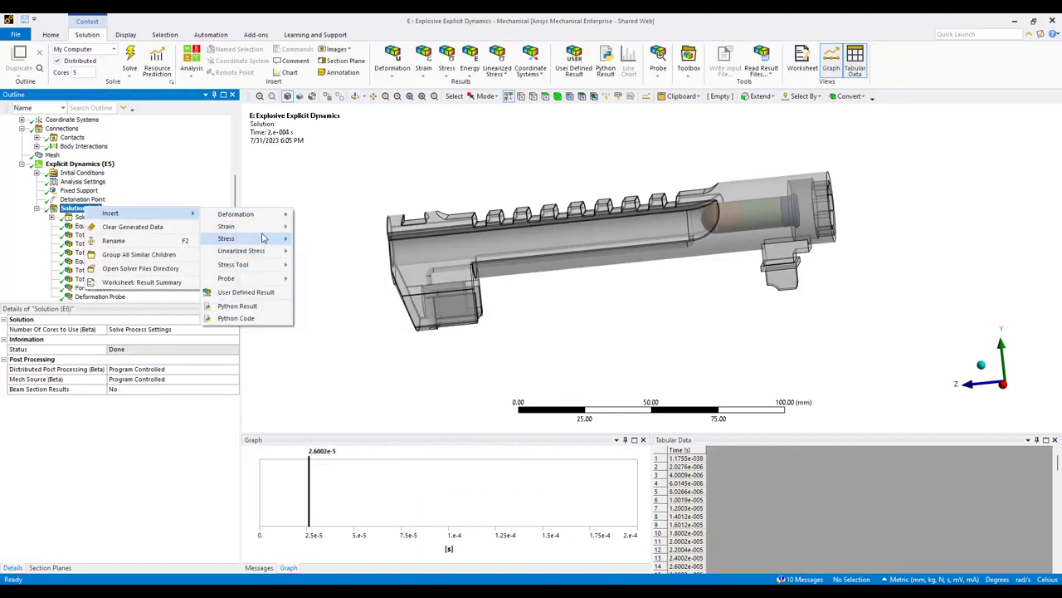
pyautogui.click(79, 235)
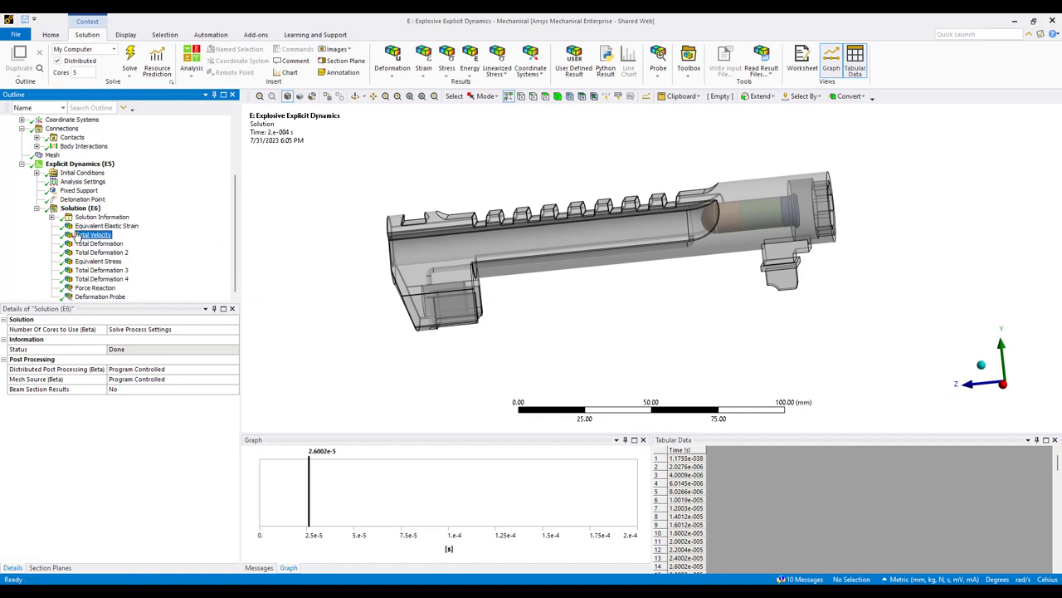
pyautogui.click(100, 244)
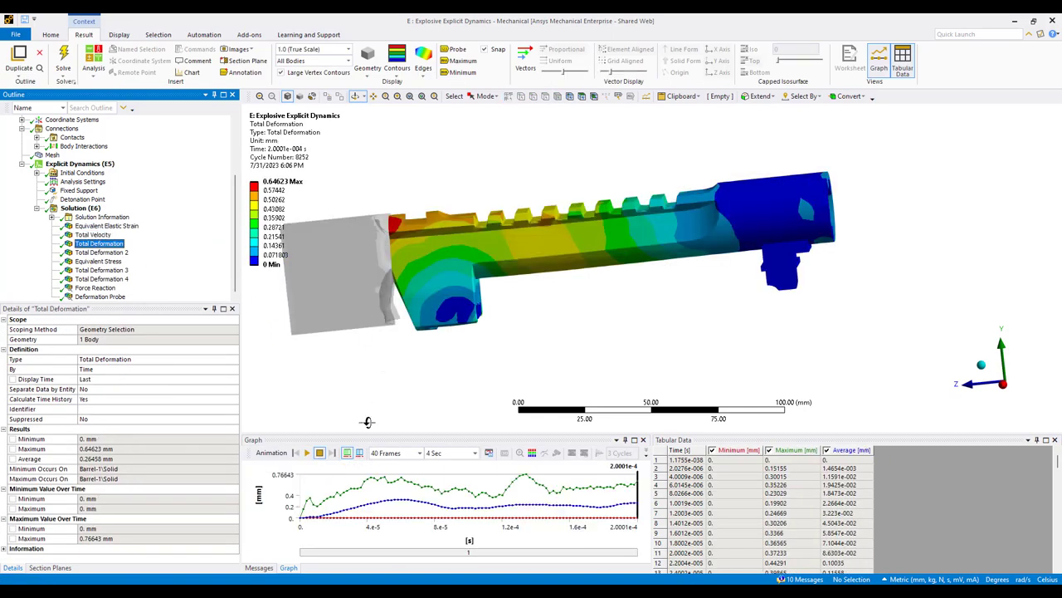
pyautogui.click(51, 568)
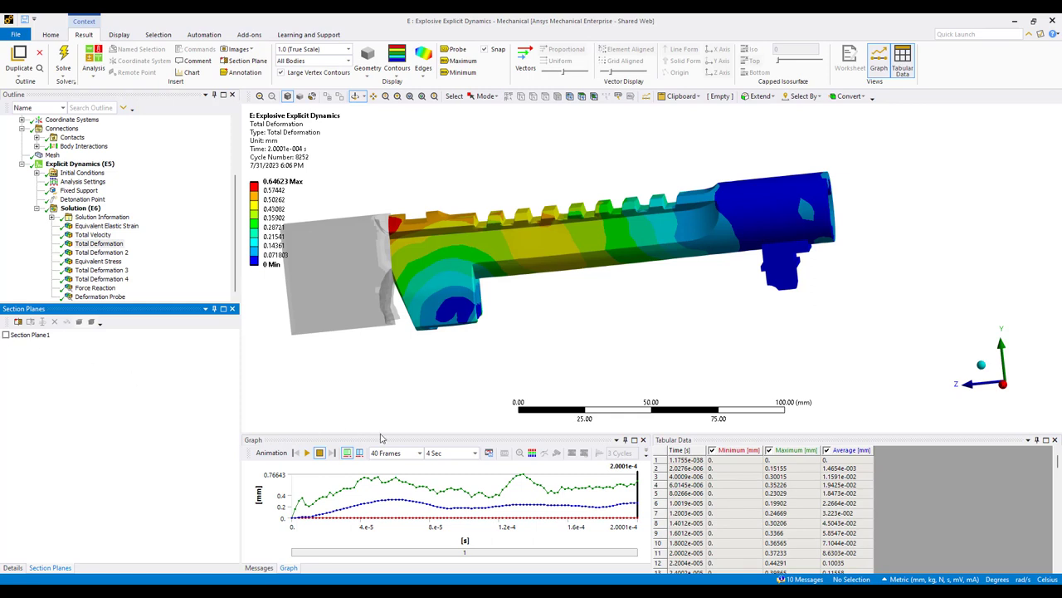
pyautogui.click(307, 452)
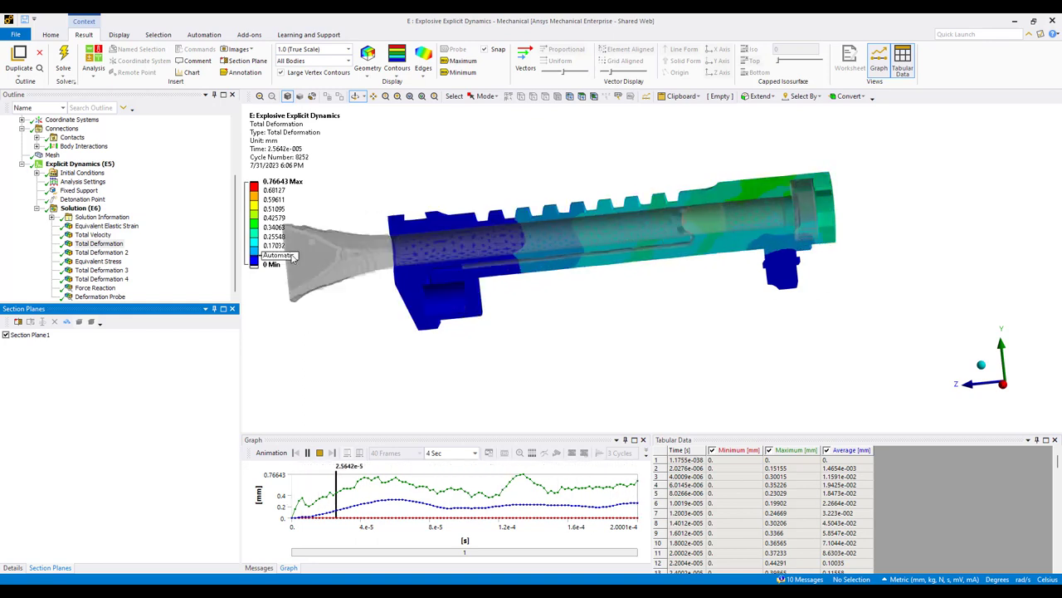
# View Force Reaction, Deformation Probe, Equivalent Stress, then Equivalent Elastic Strain (peak 0.026895 mm/mm)
pyautogui.click(95, 287)
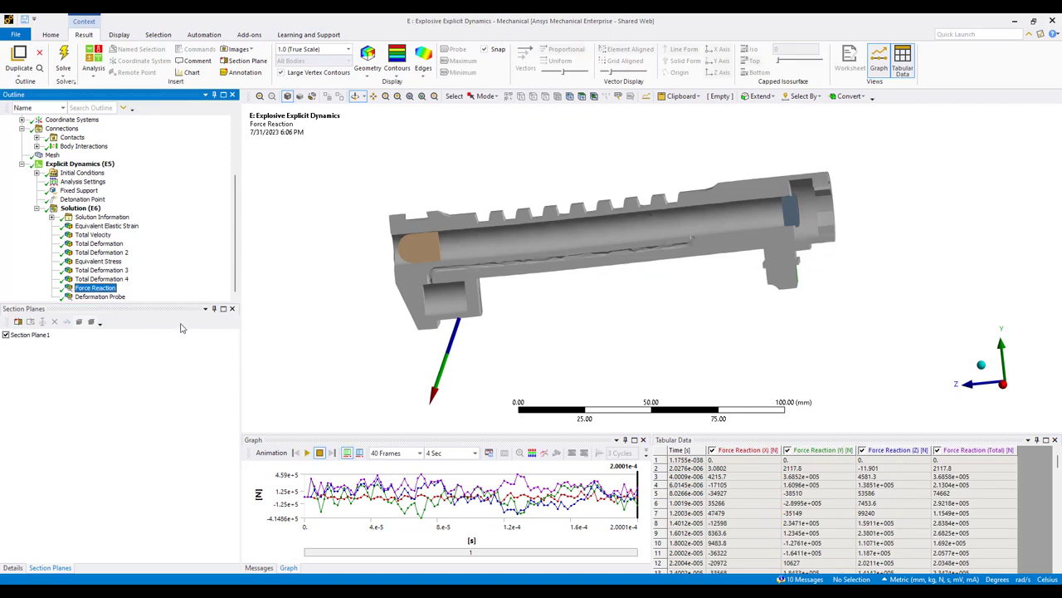
pyautogui.click(100, 297)
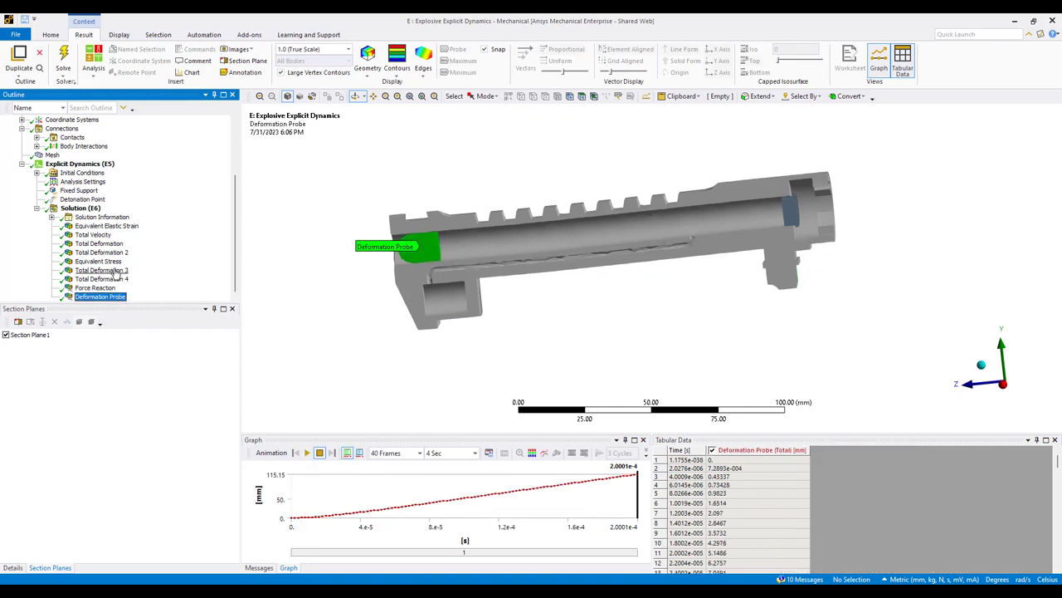
pyautogui.click(98, 260)
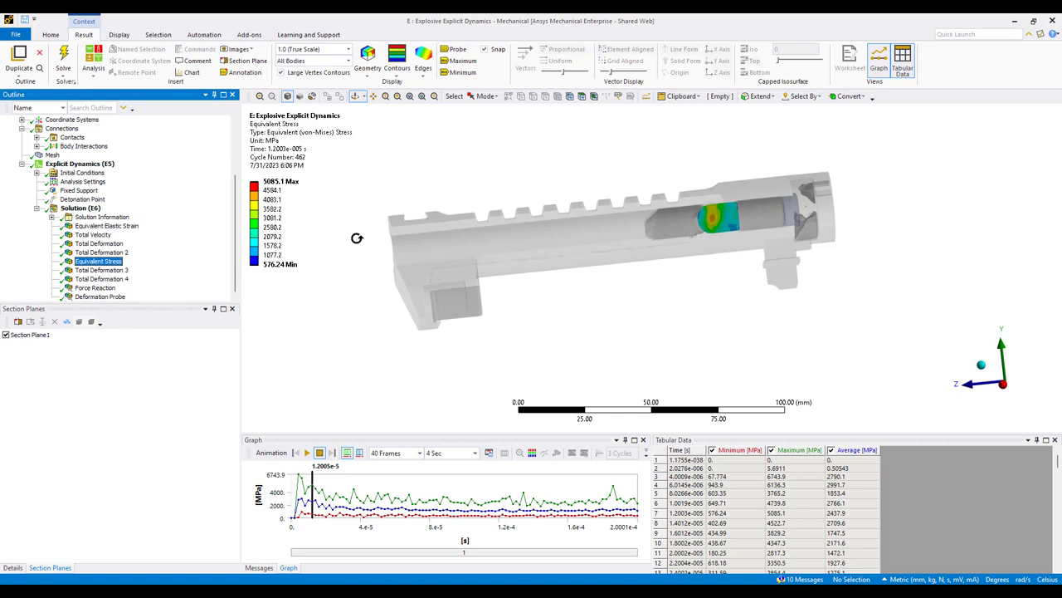
pyautogui.click(104, 225)
pyautogui.moveTo(726, 260); pyautogui.dragTo(722, 217, button='middle')
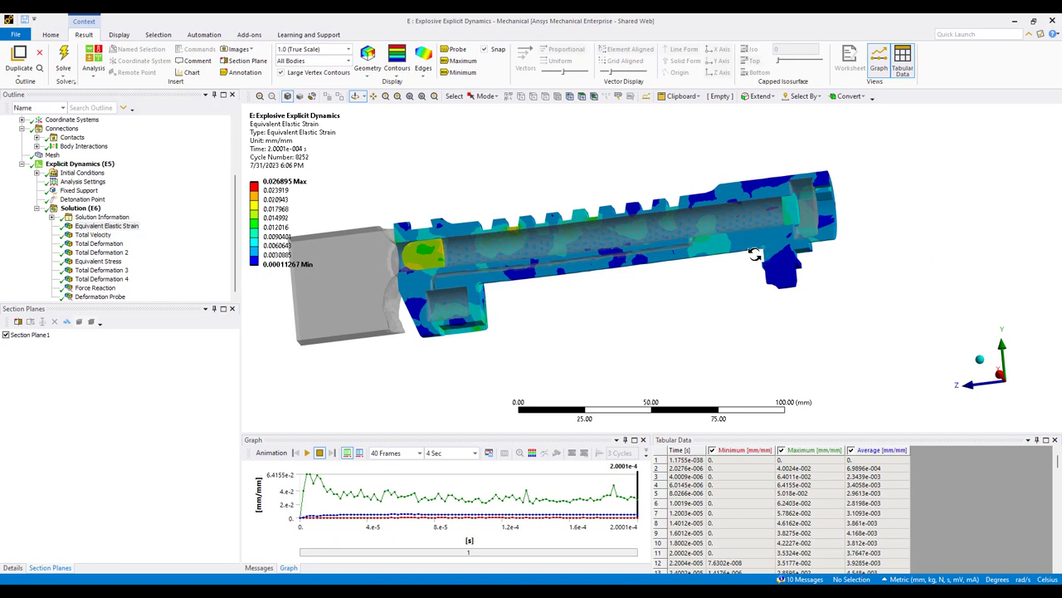
pyautogui.moveTo(754, 255); pyautogui.dragTo(762, 280, button='middle')
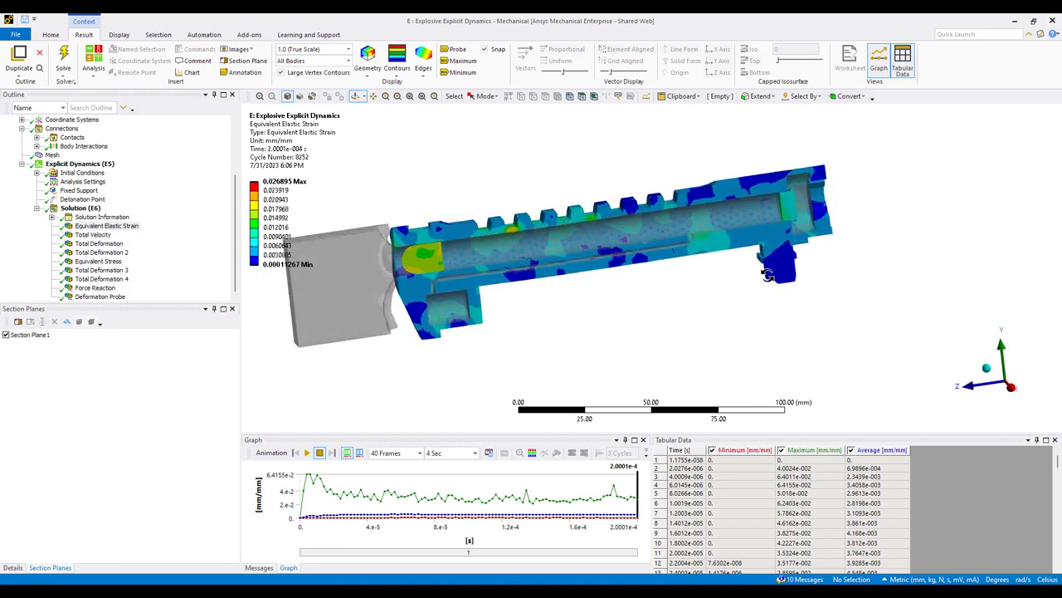